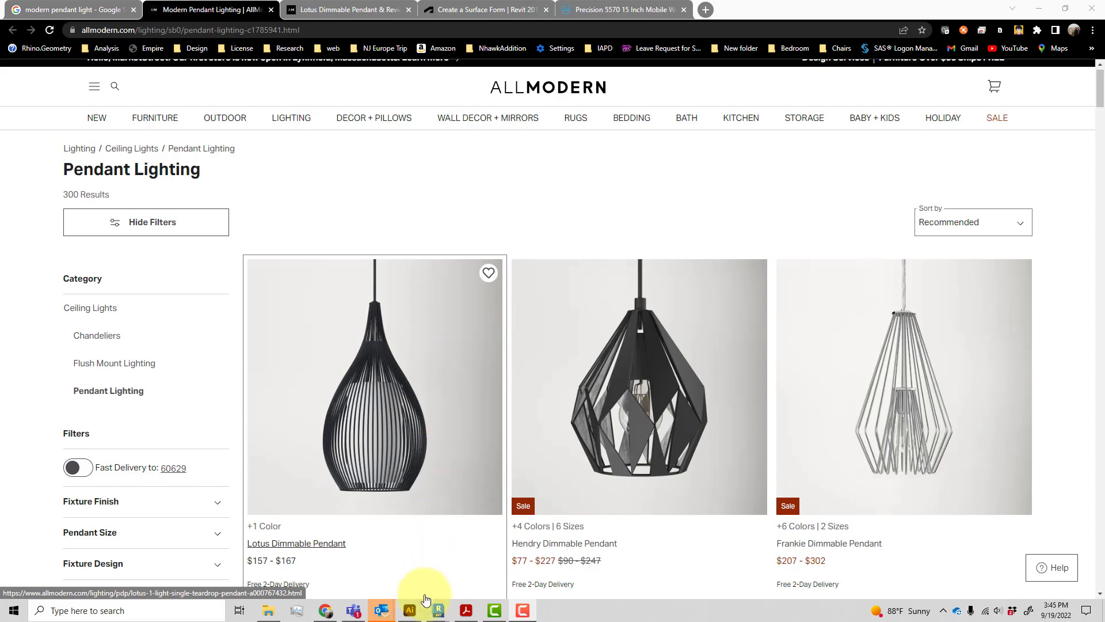
Switch to Illustrator and highlight all the vertical lines of the pendant cutout artwork to examine the pattern.
click(409, 611)
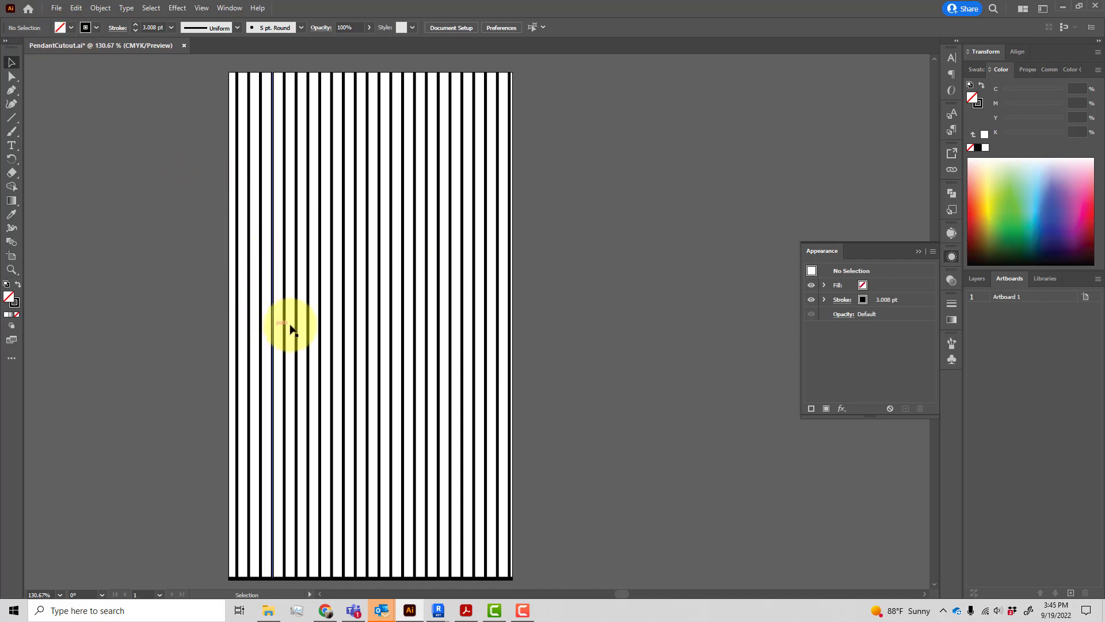
key(ctrl+a)
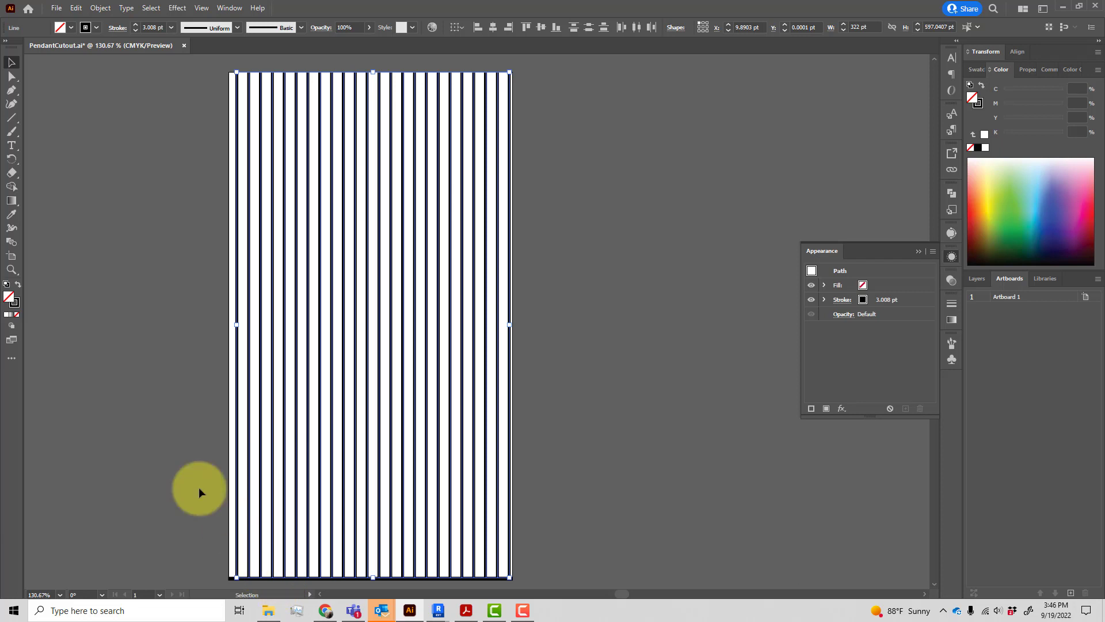
click(128, 357)
Export the striped artwork using artboards as PendantCutout.png at Medium (150 ppi) resolution with a transparent background.
click(56, 8)
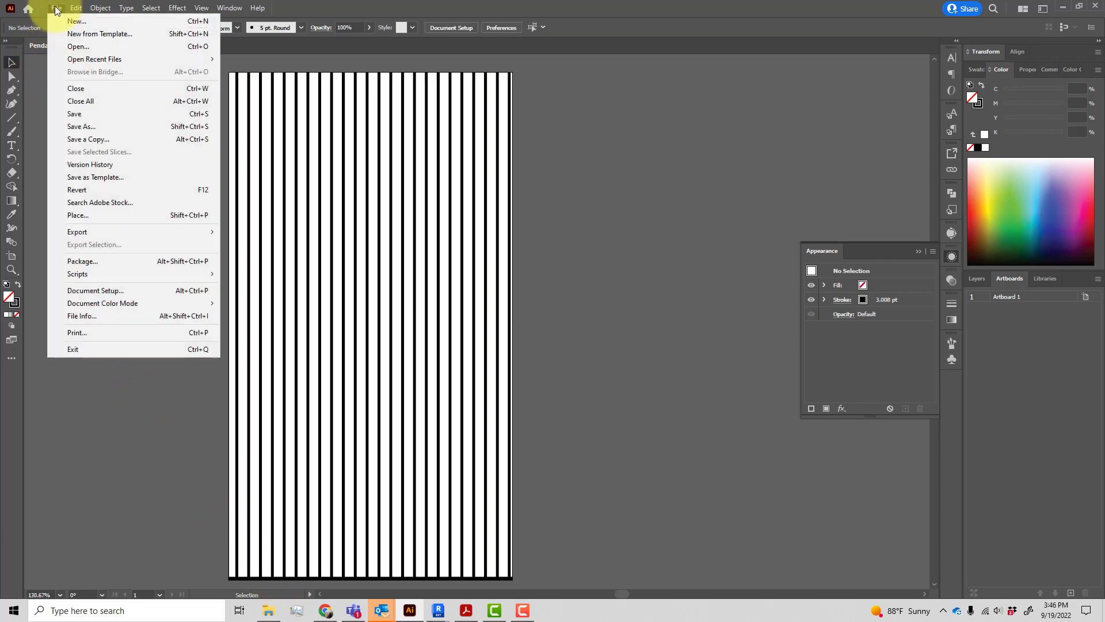
mouse_move(128, 233)
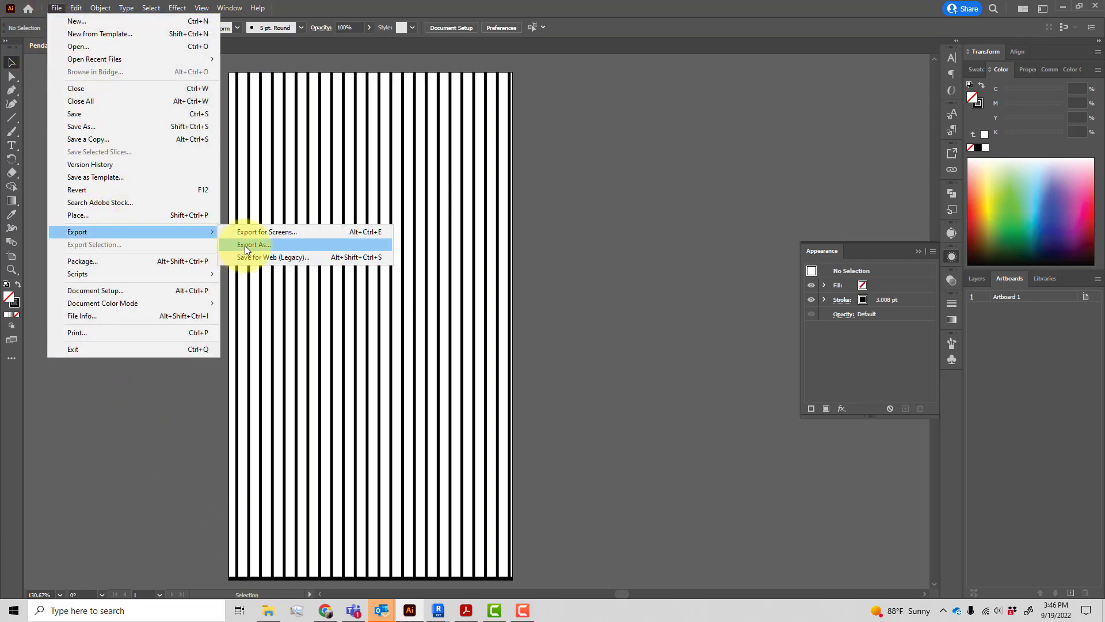
click(244, 245)
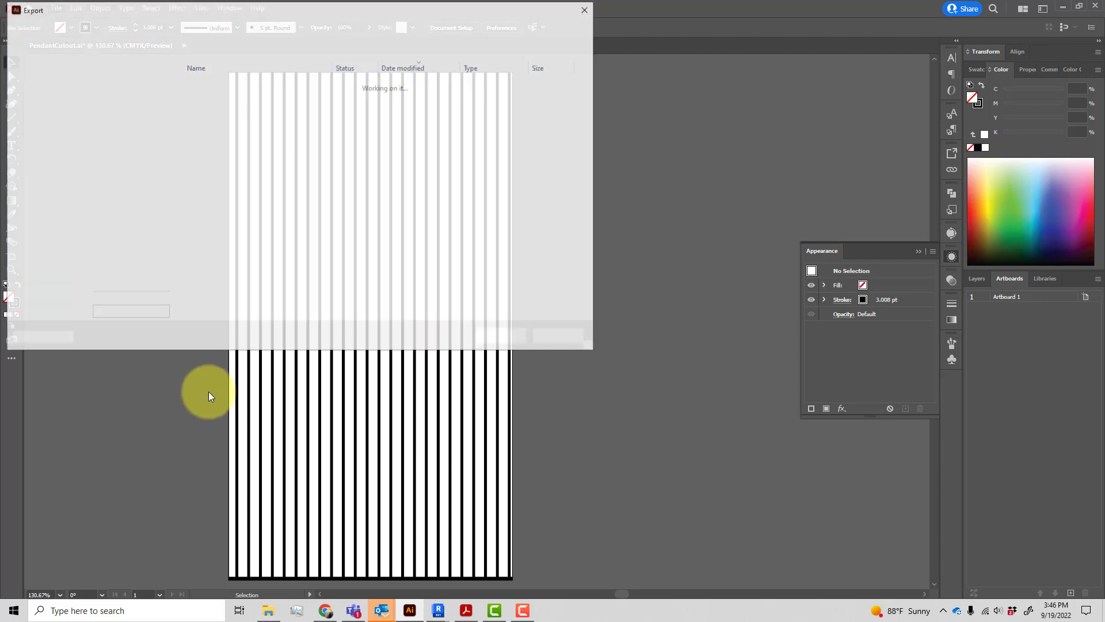
click(95, 271)
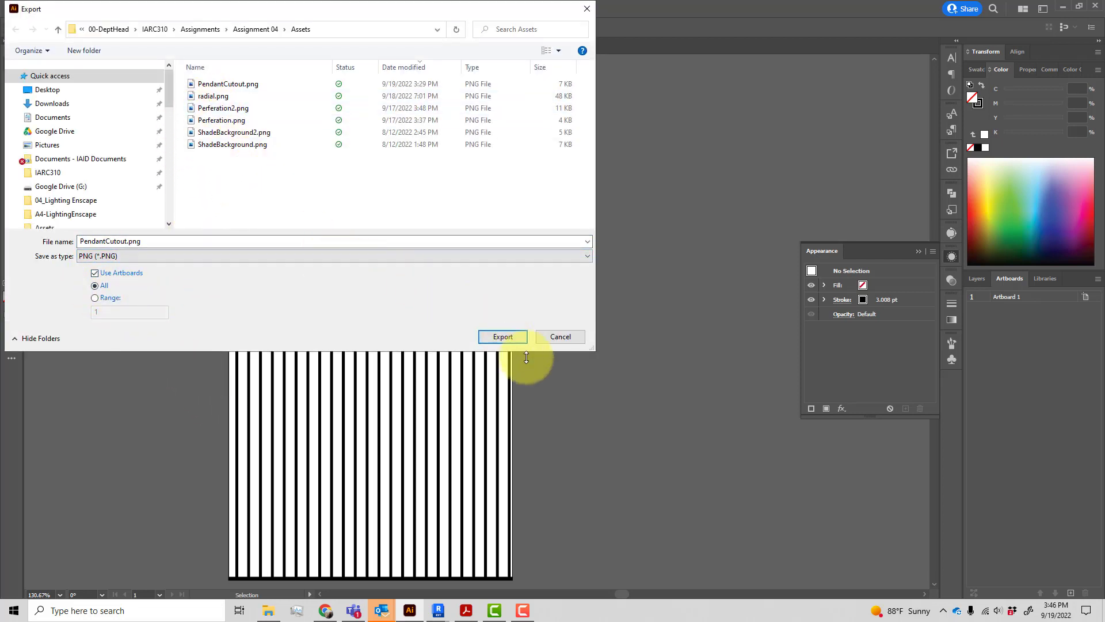
click(520, 336)
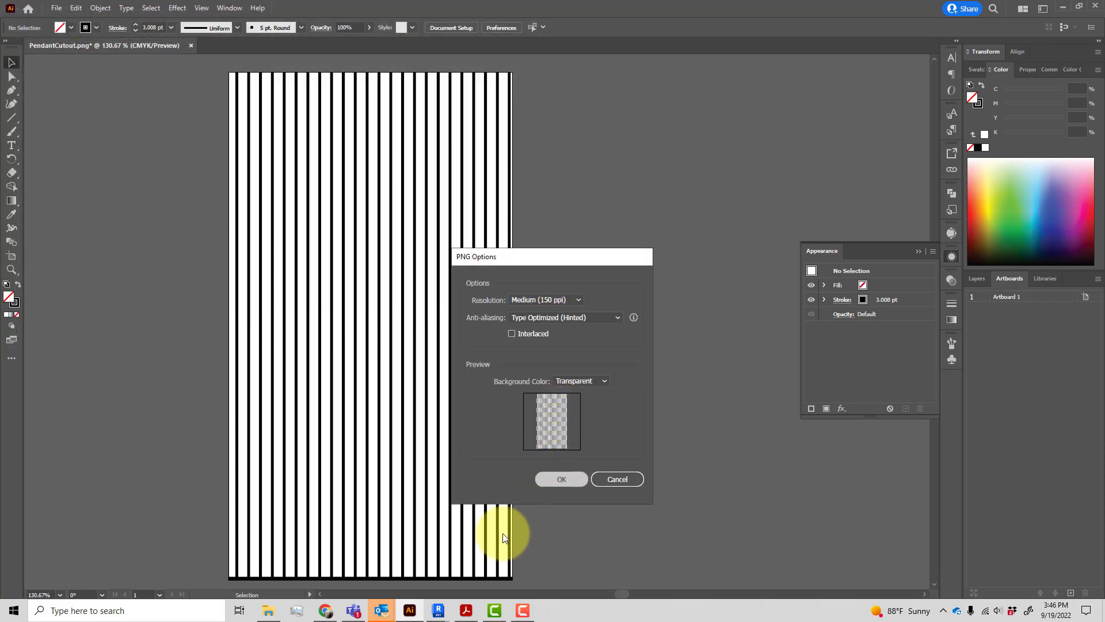
key(Return)
Switch to the Test Room project in Revit and open the Material Browser.
mouse_move(438, 605)
mouse_move(451, 569)
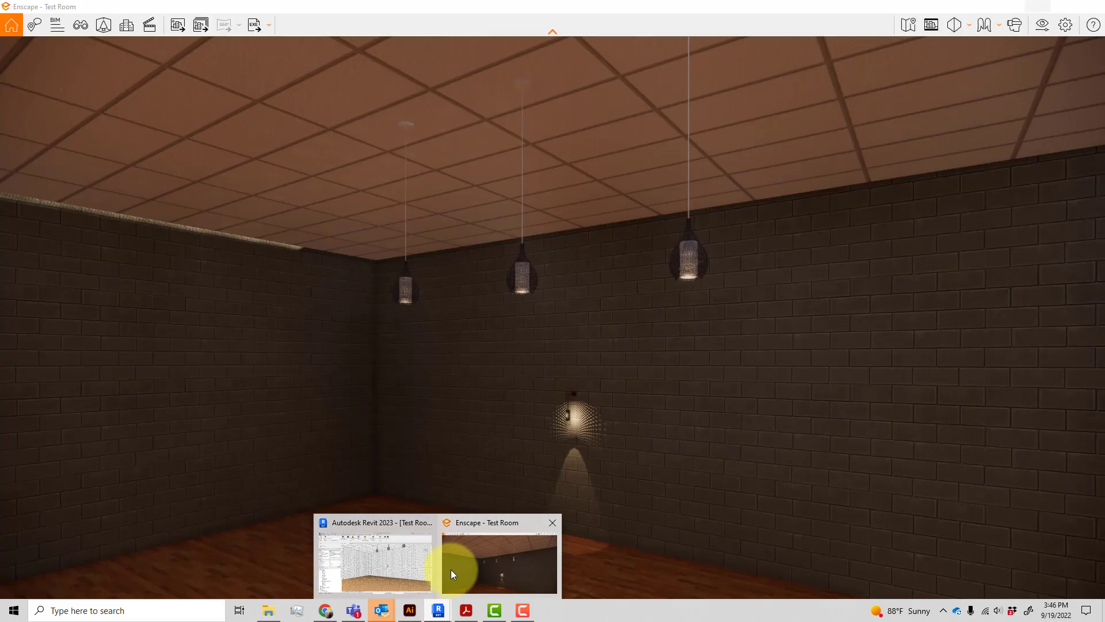
click(405, 566)
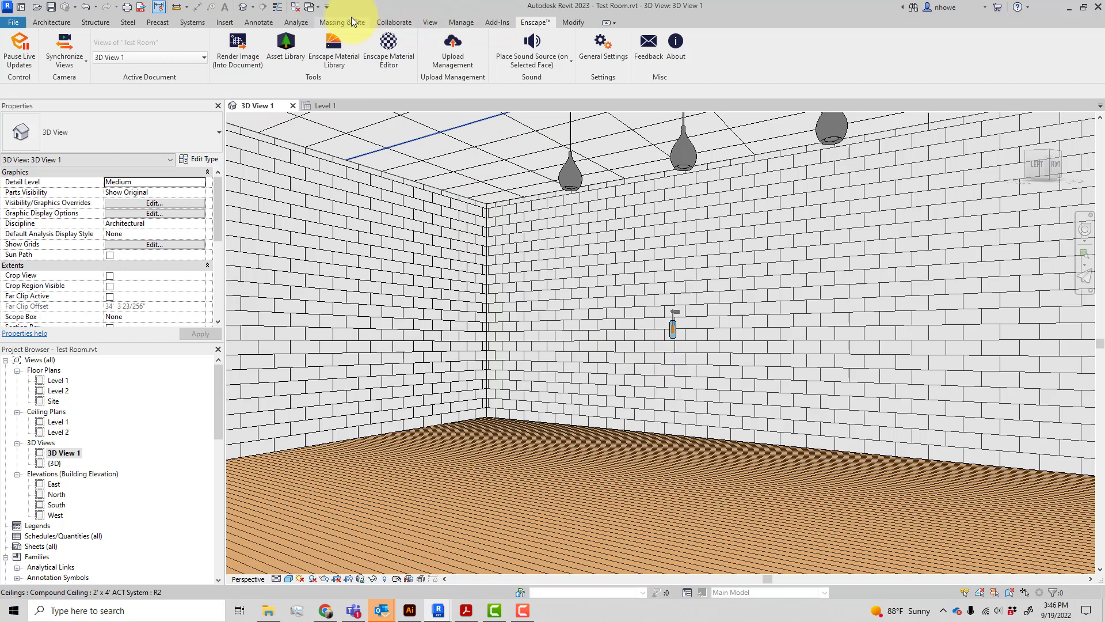
click(459, 23)
click(51, 52)
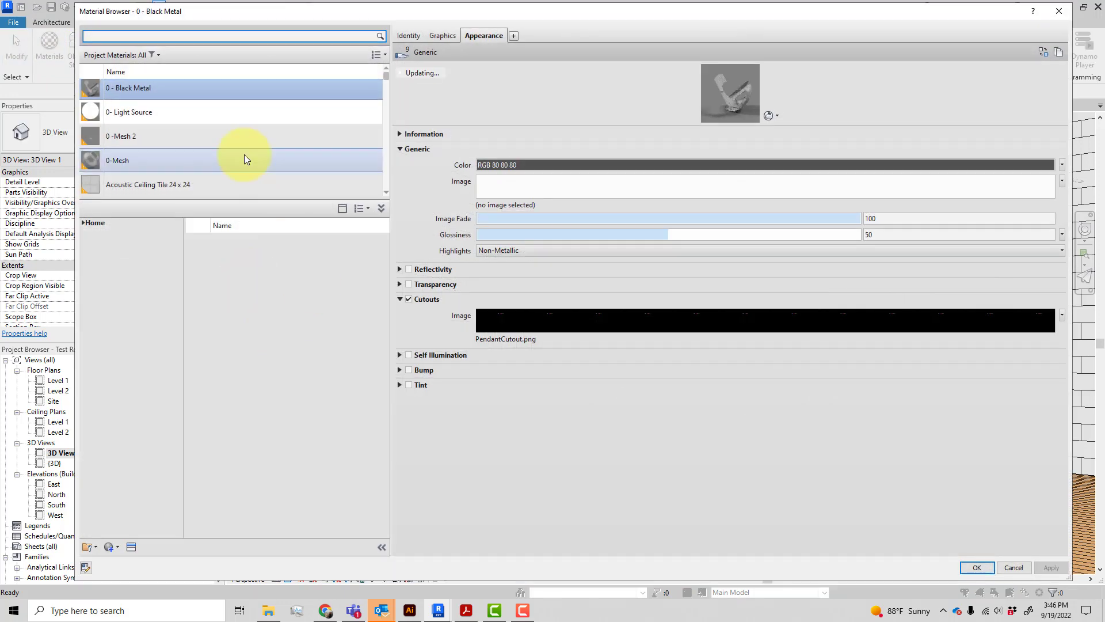
Create a new project material and rename it 0 - Black Metal Basket.
click(146, 92)
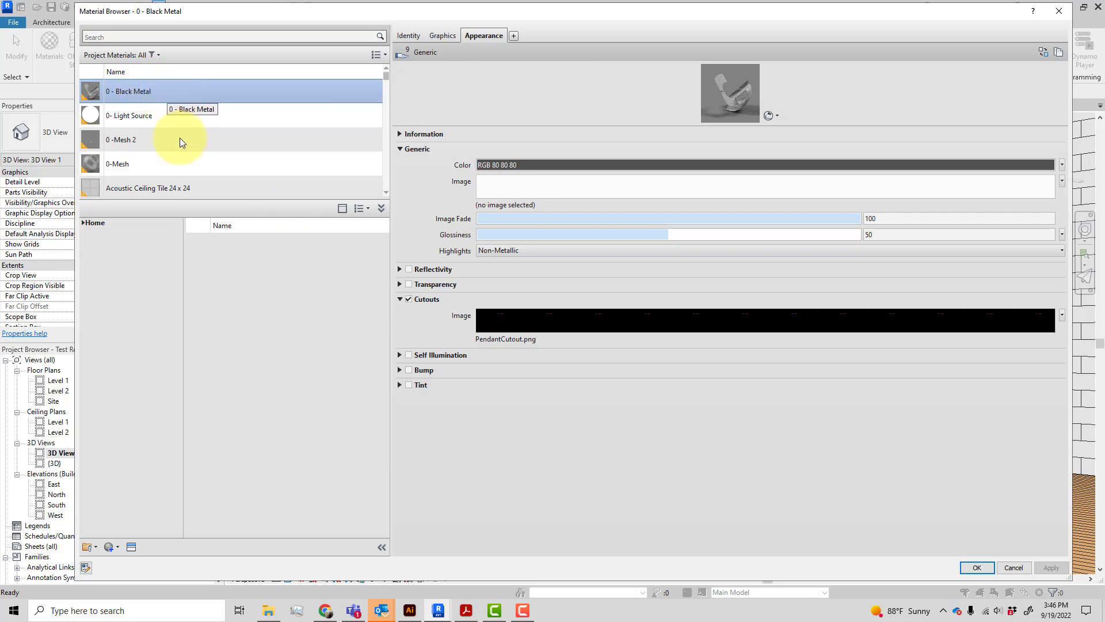
click(115, 548)
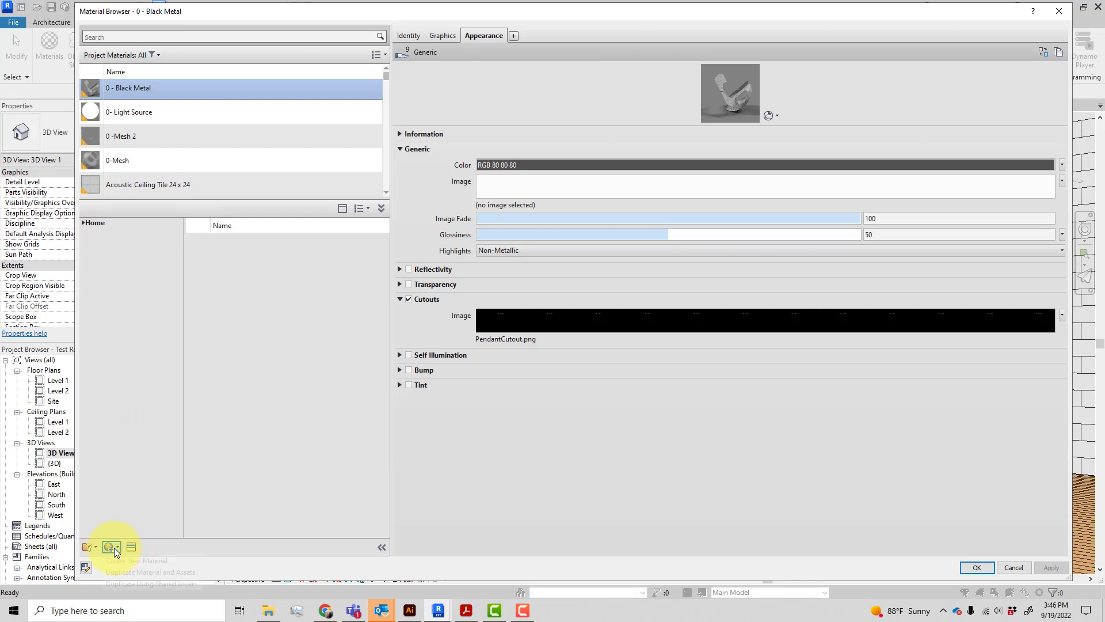
click(141, 563)
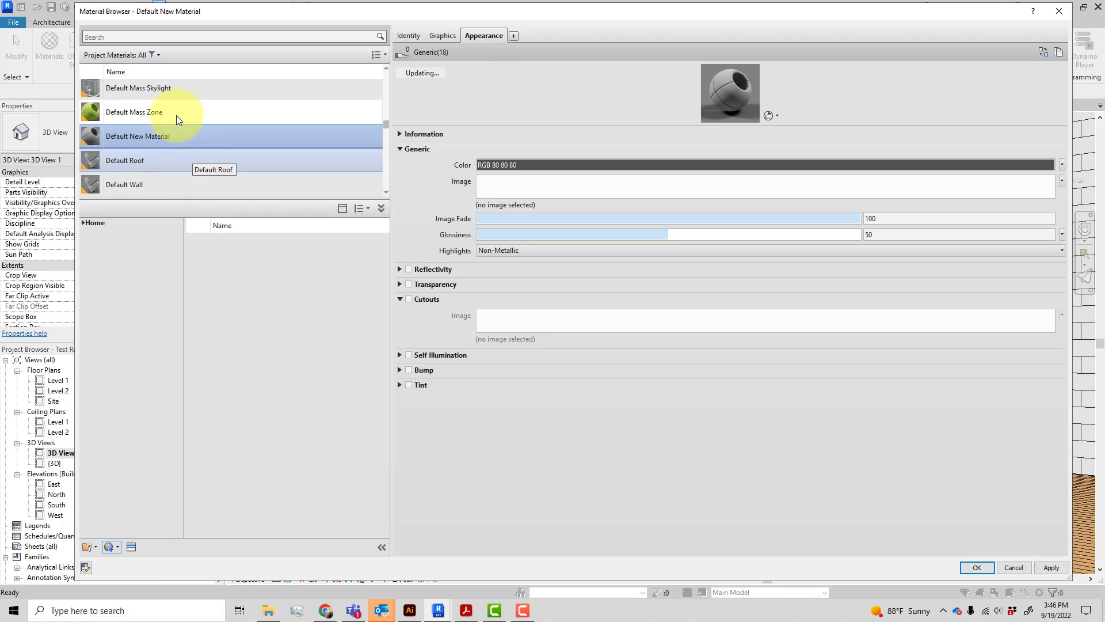
right_click(182, 134)
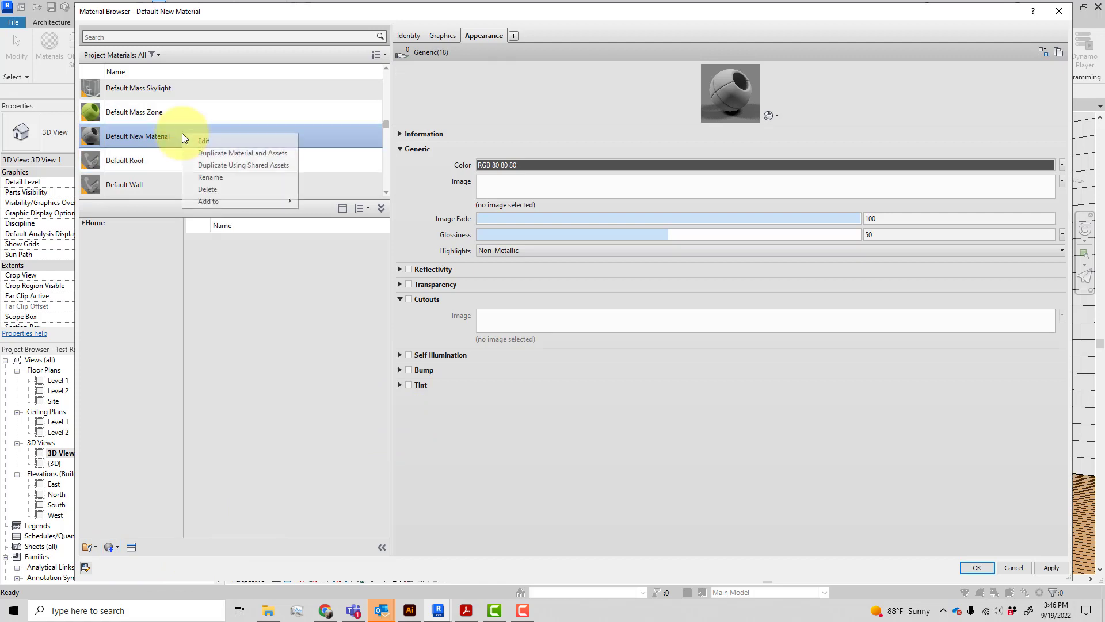
click(217, 176)
text(0 - )
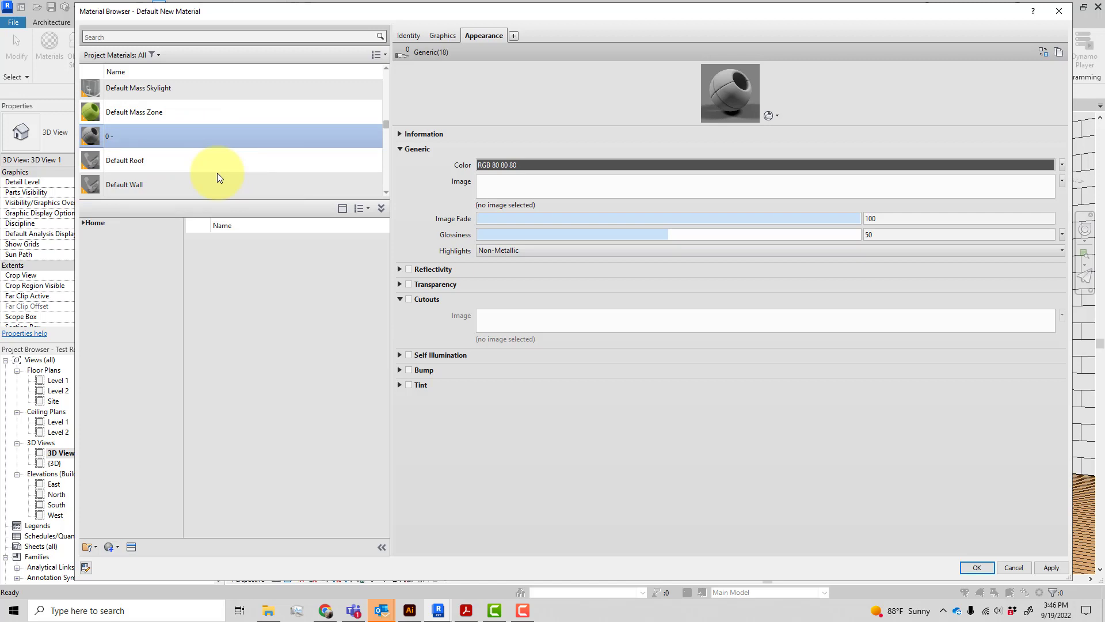
text(Black Metal Basket)
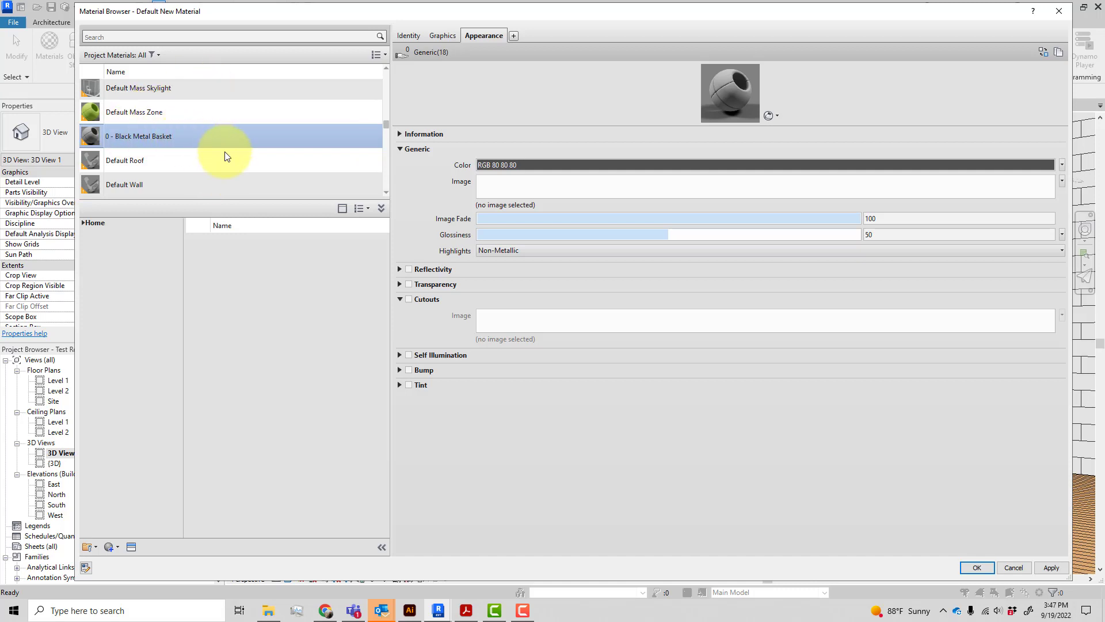
key(Return)
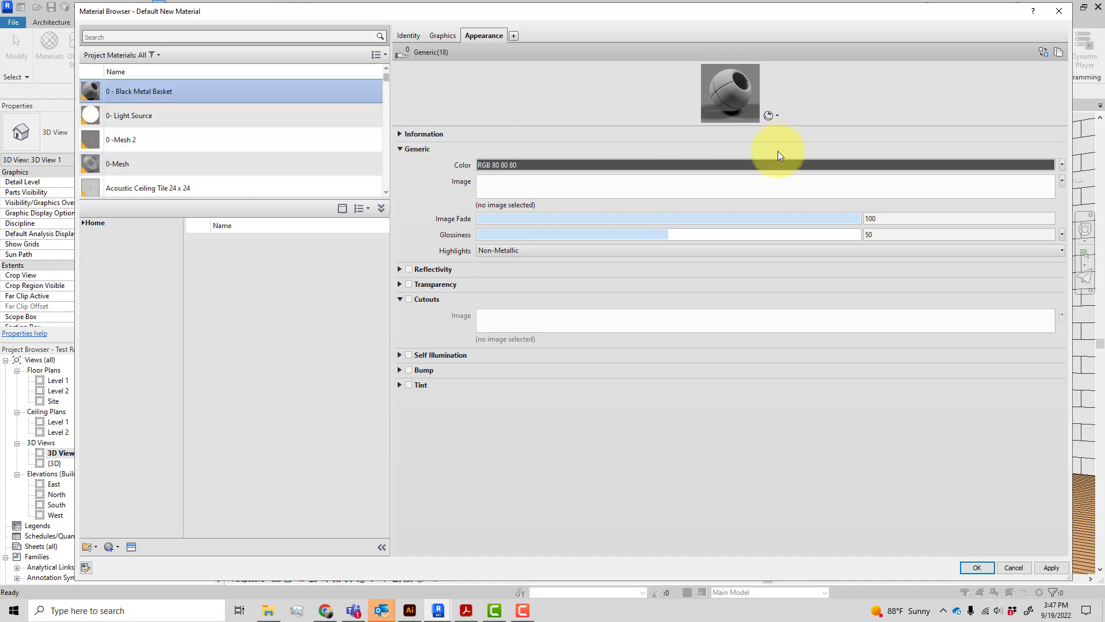
Set the basket material's appearance color to dark grey RGB 55 55 55 and its highlights to Metallic.
click(641, 168)
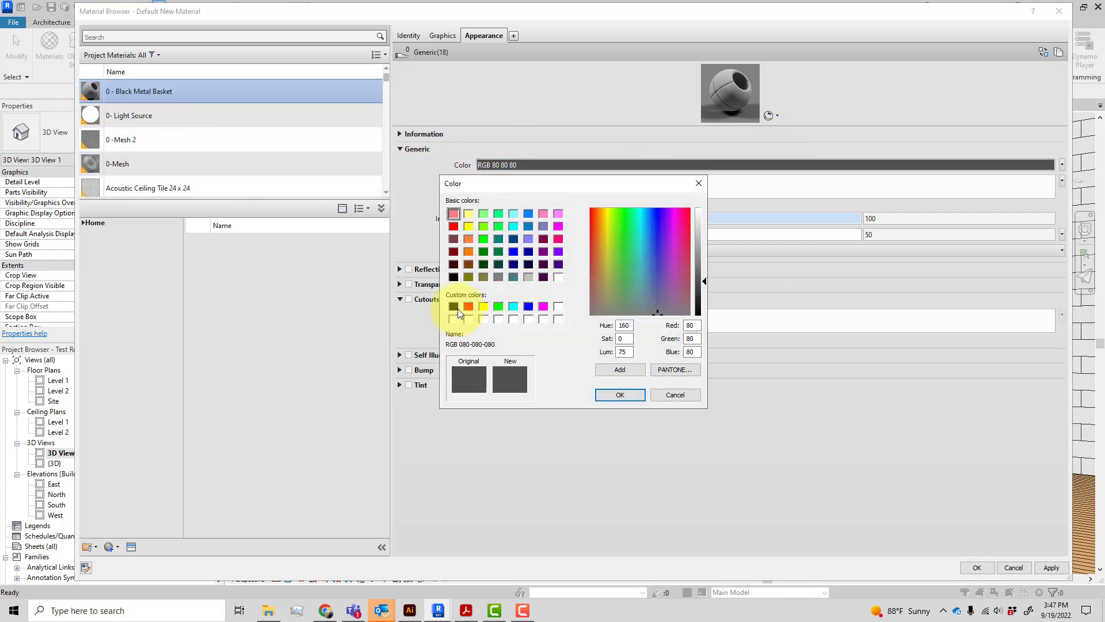
click(456, 308)
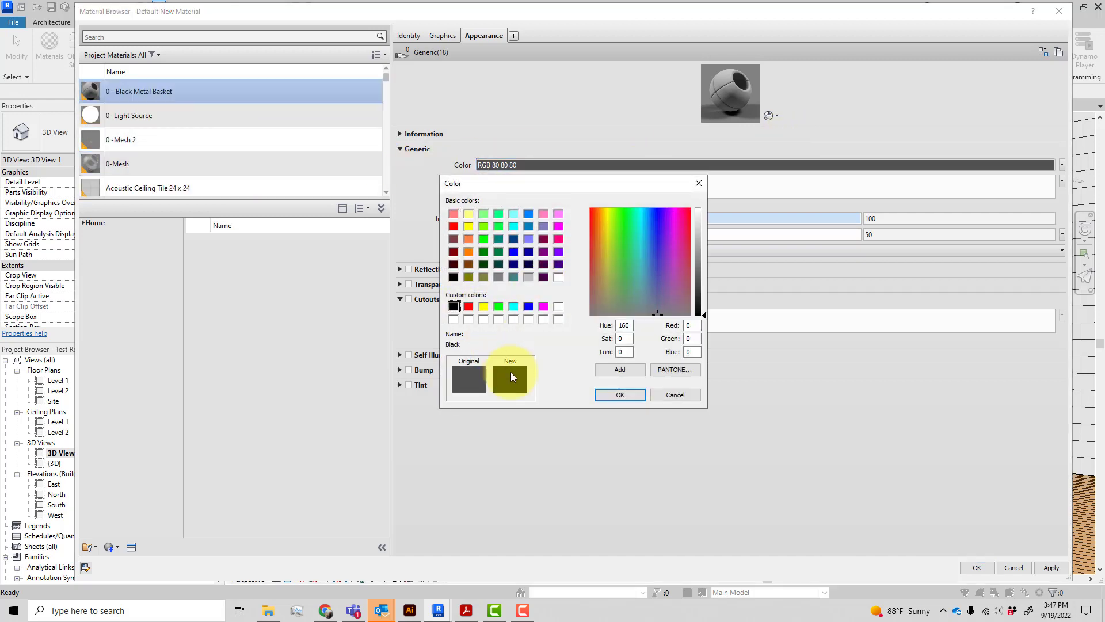
click(698, 292)
click(639, 394)
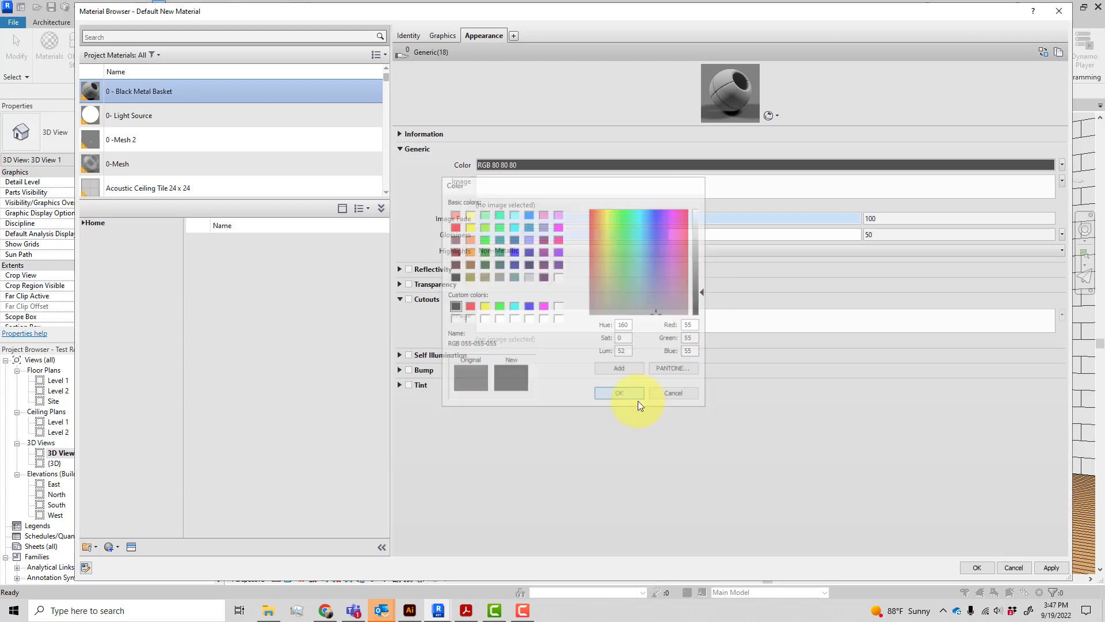
click(523, 255)
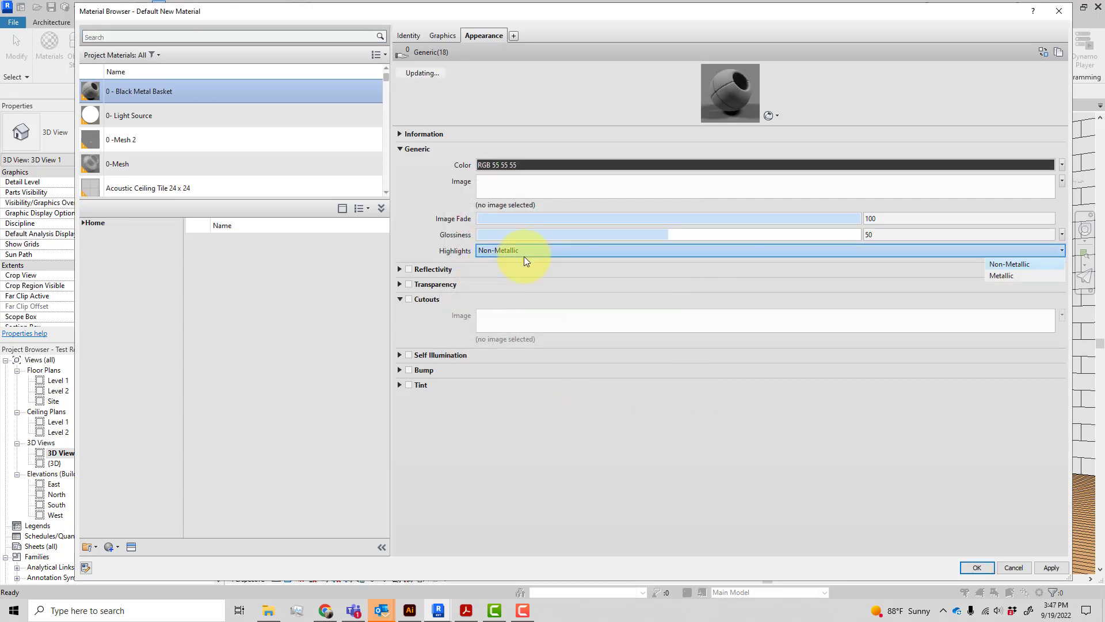
click(1001, 275)
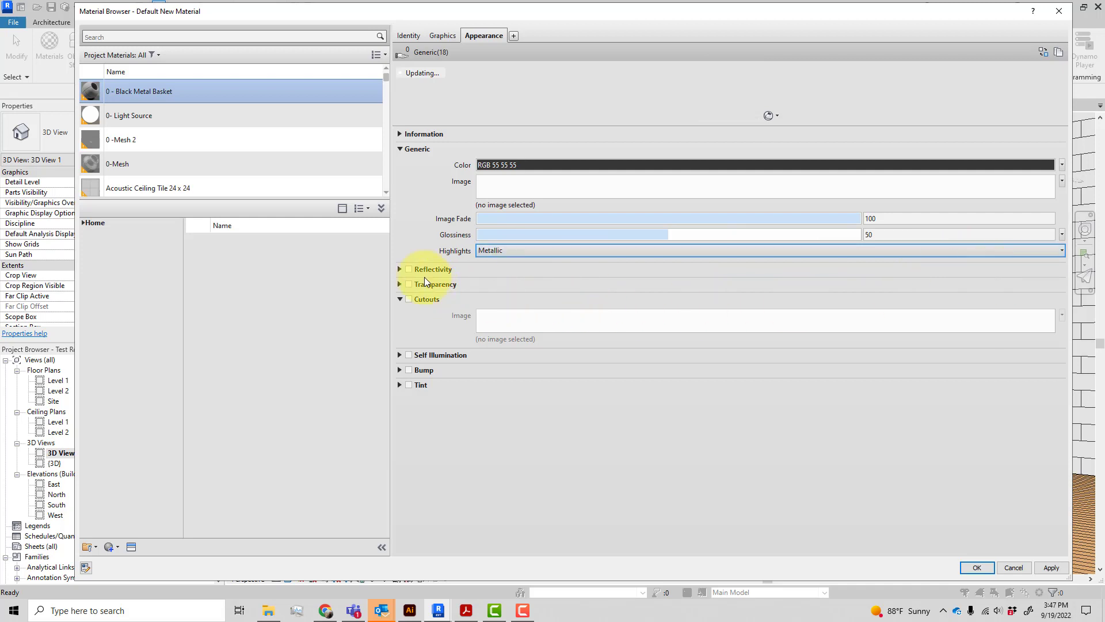
Enable reflectivity on the basket material with direct at 46 and oblique at 43.
click(408, 269)
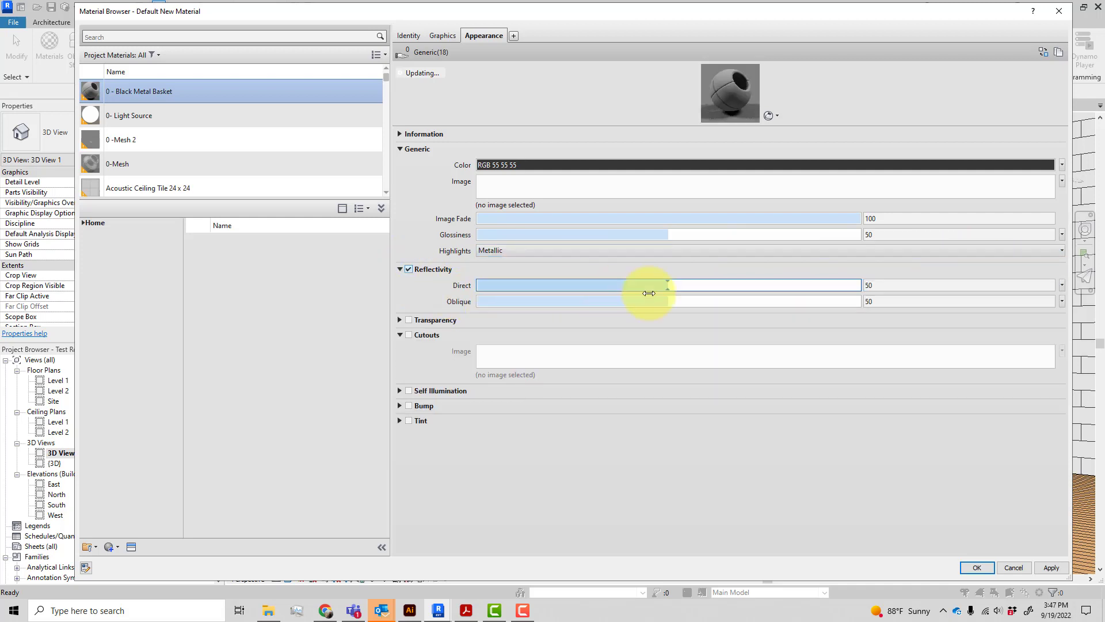
mouse_move(666, 288)
mouse_down()
mouse_move(637, 288)
mouse_move(654, 287)
mouse_up()
drag(663, 301, 638, 305)
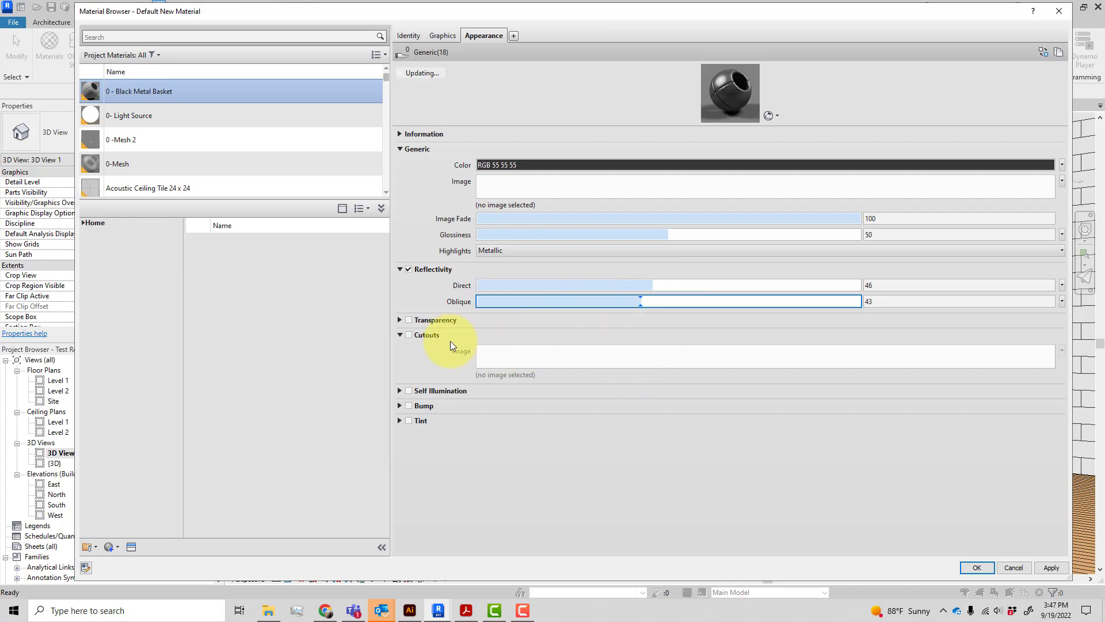
Enable cutouts on the basket material and load PendantCutout.png from the Assets folder as the cutout image.
click(412, 333)
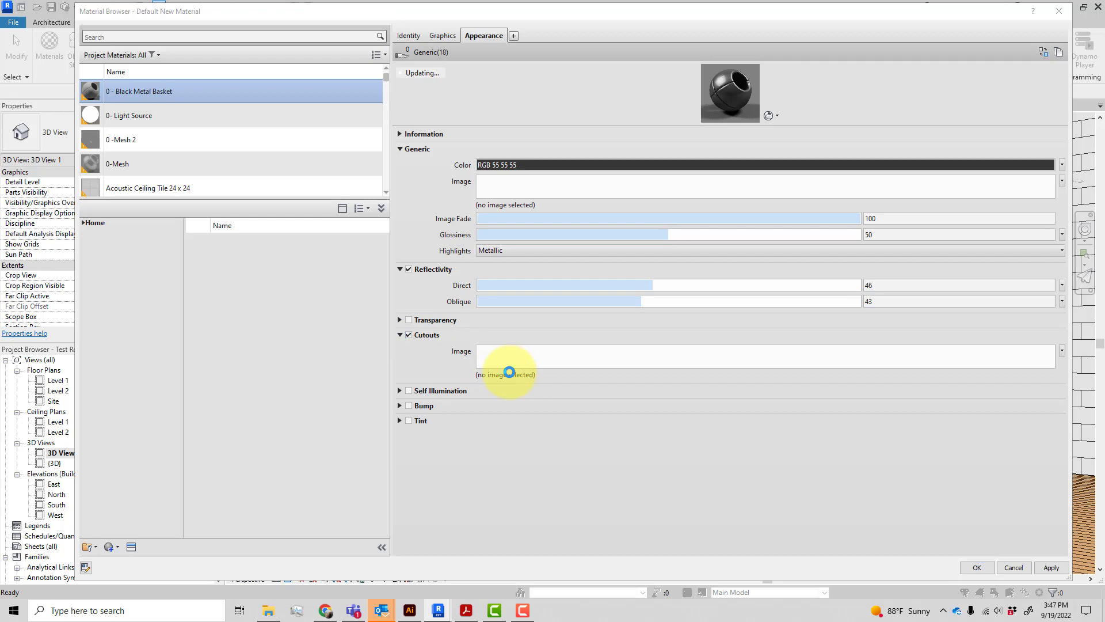
click(509, 371)
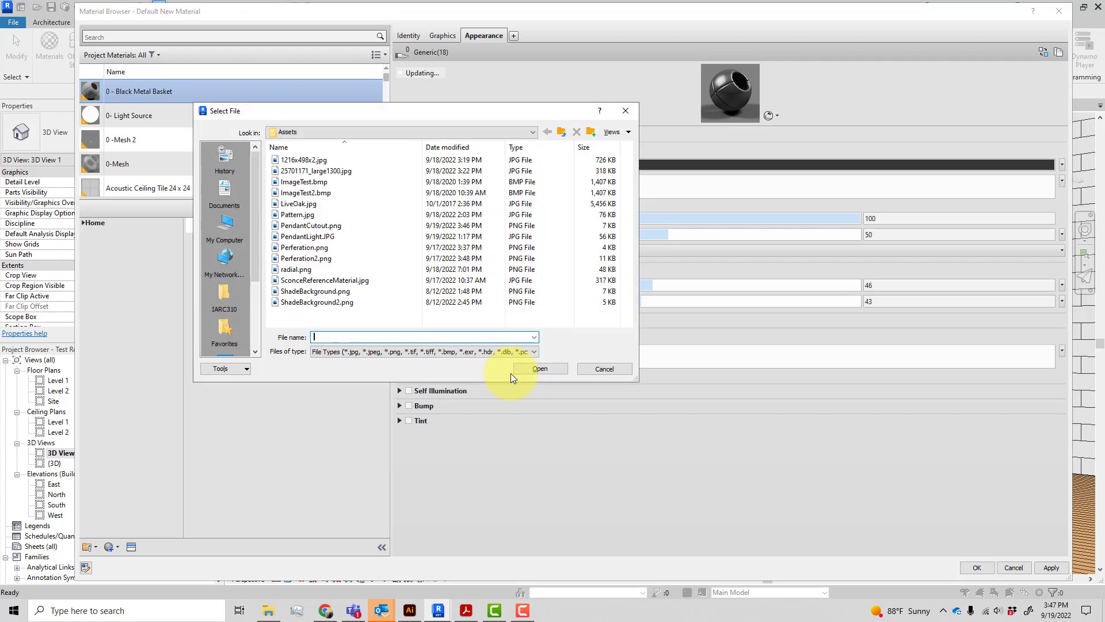
click(311, 227)
click(540, 369)
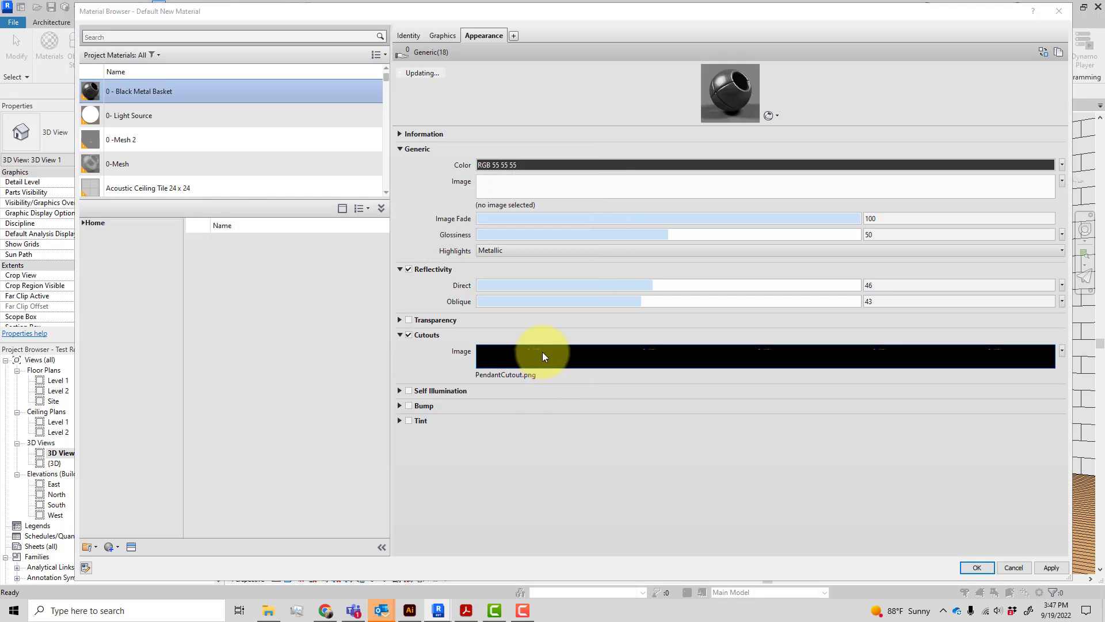
Open the cutout image in the Texture Editor and set its vertical repeat to None.
click(542, 351)
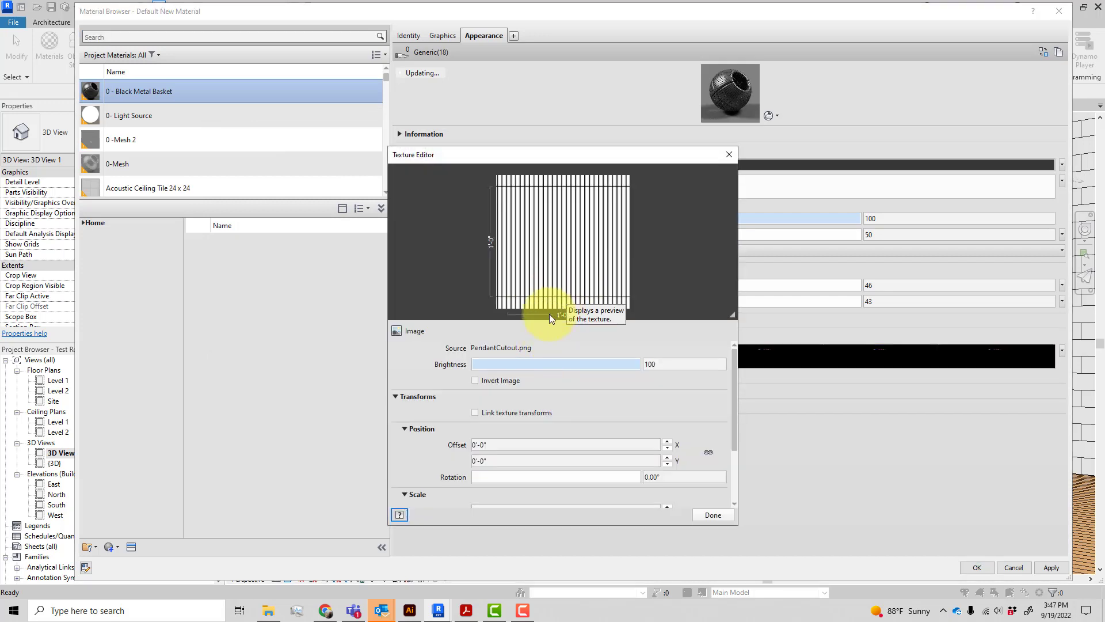
drag(736, 438, 737, 503)
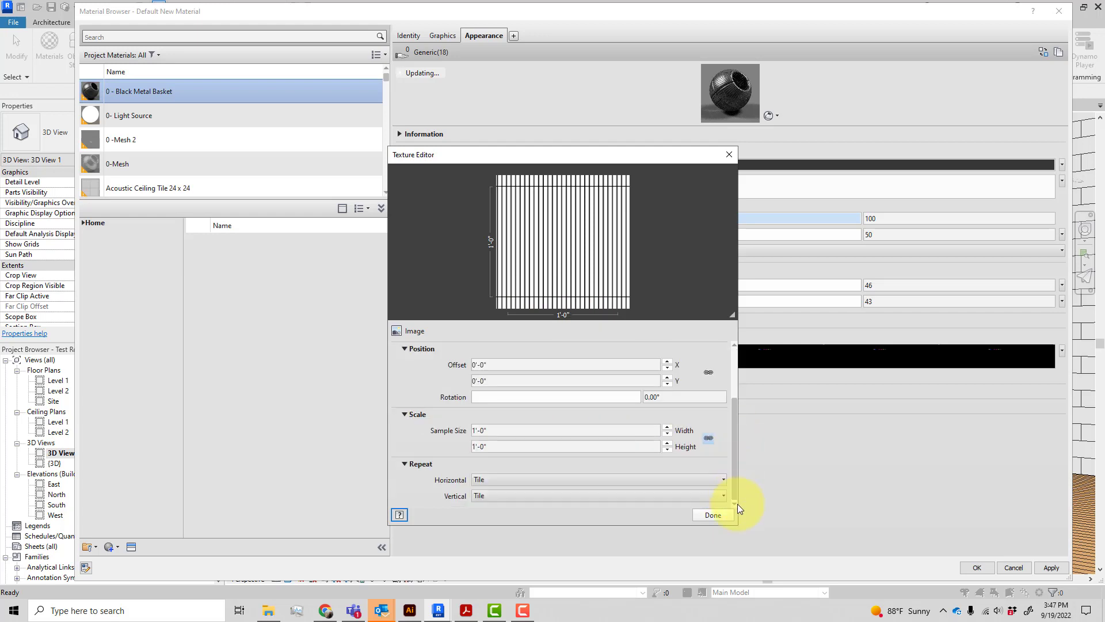
click(661, 495)
click(653, 509)
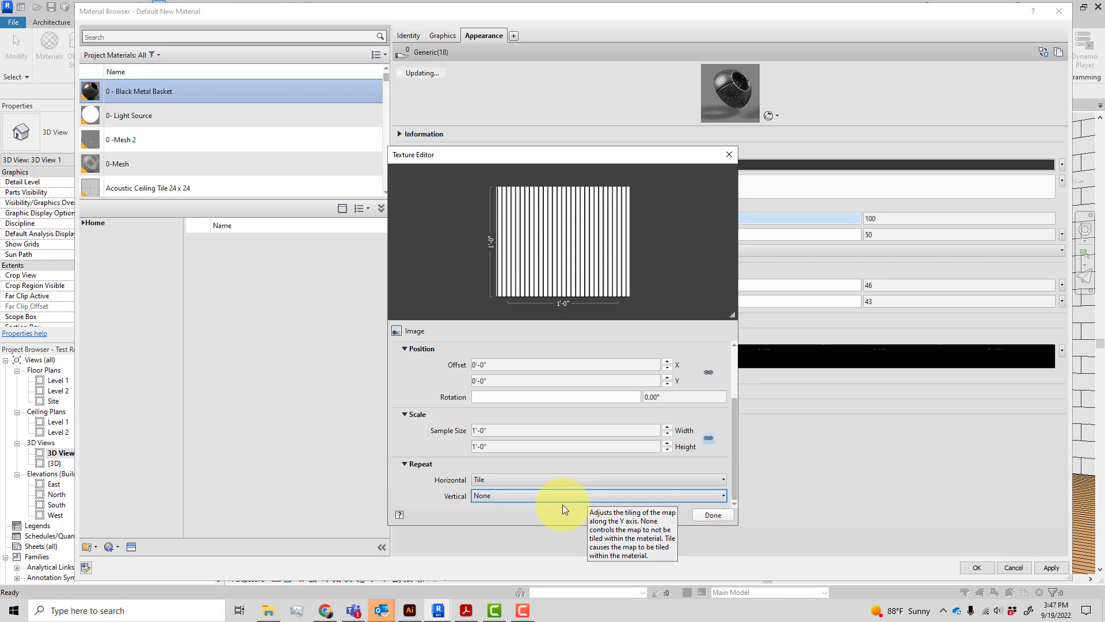
Unlink the cutout texture's sample width and height, setting the width to 0'-6" and the height to 1'-2".
click(643, 447)
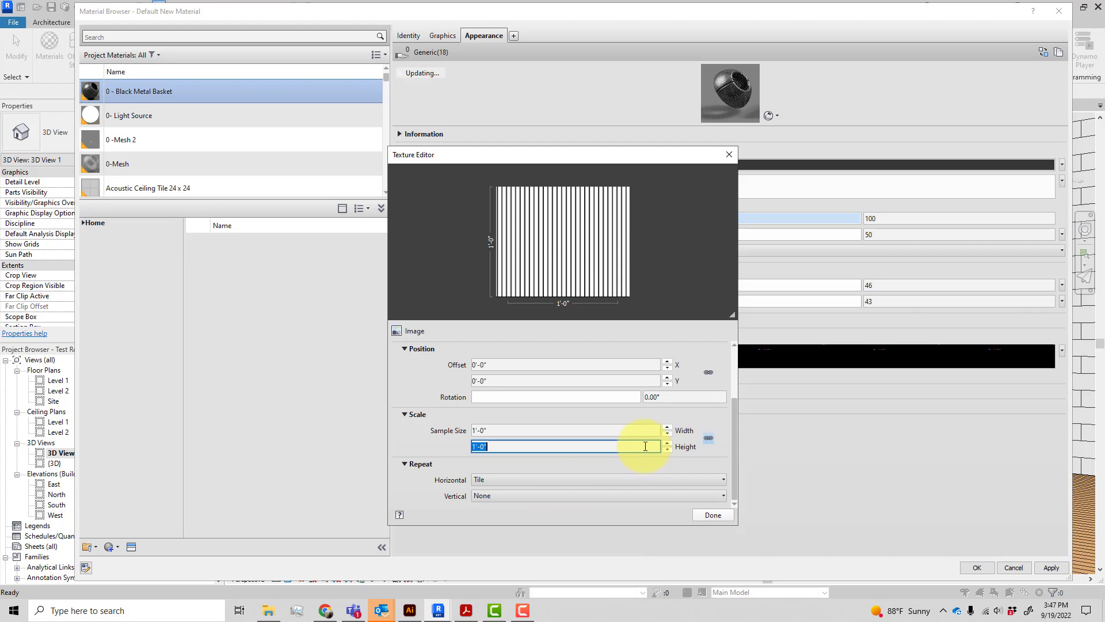
text(1'-2")
click(564, 430)
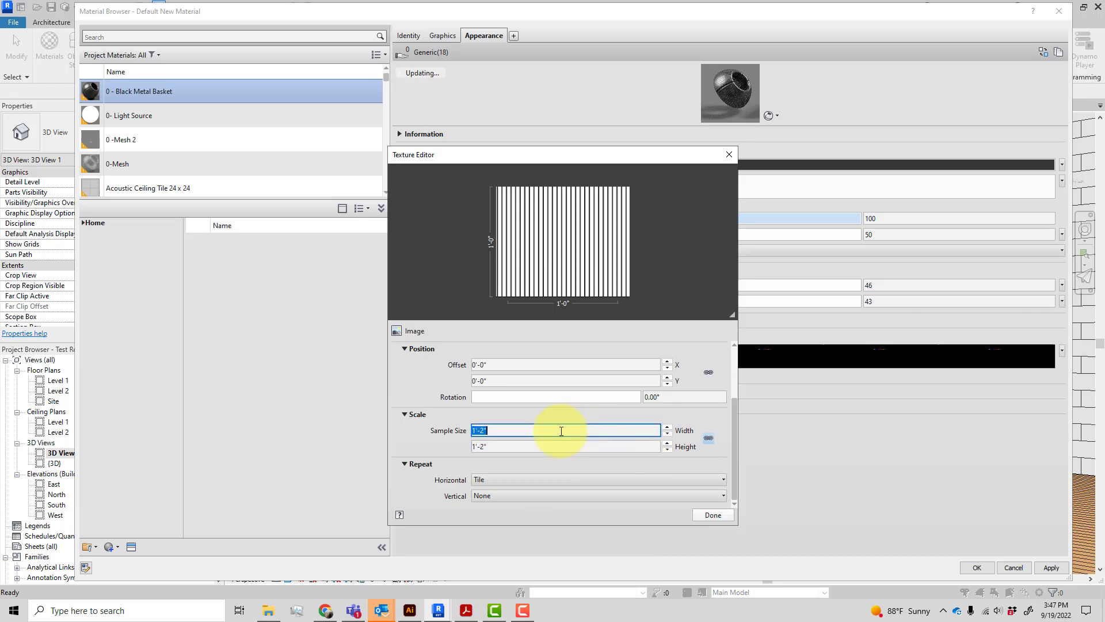
click(706, 437)
click(508, 428)
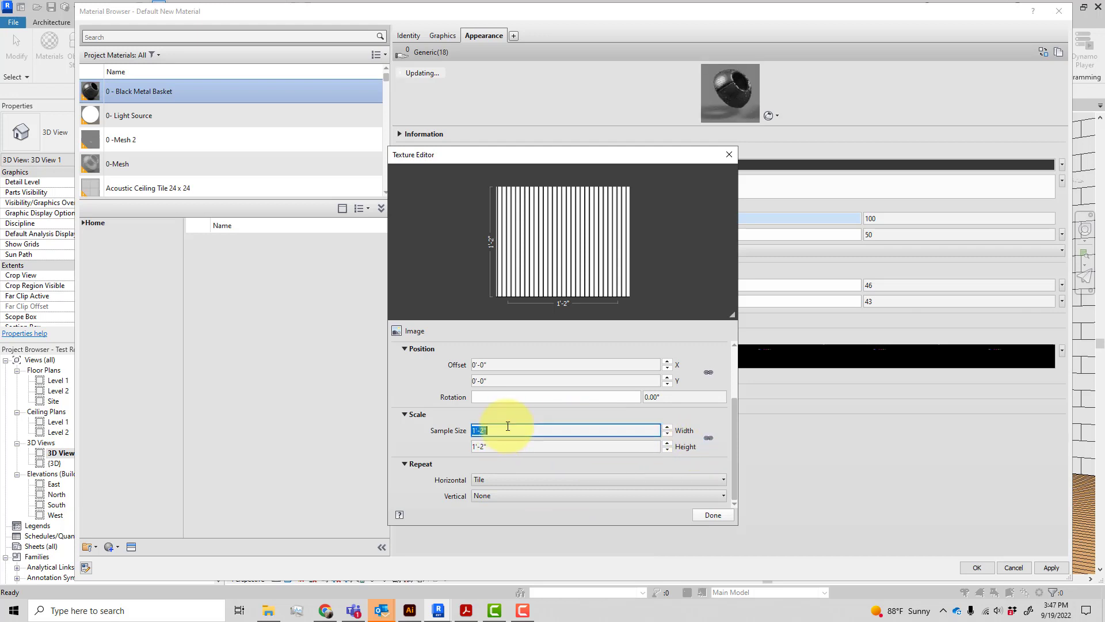
text(6)
key(Return)
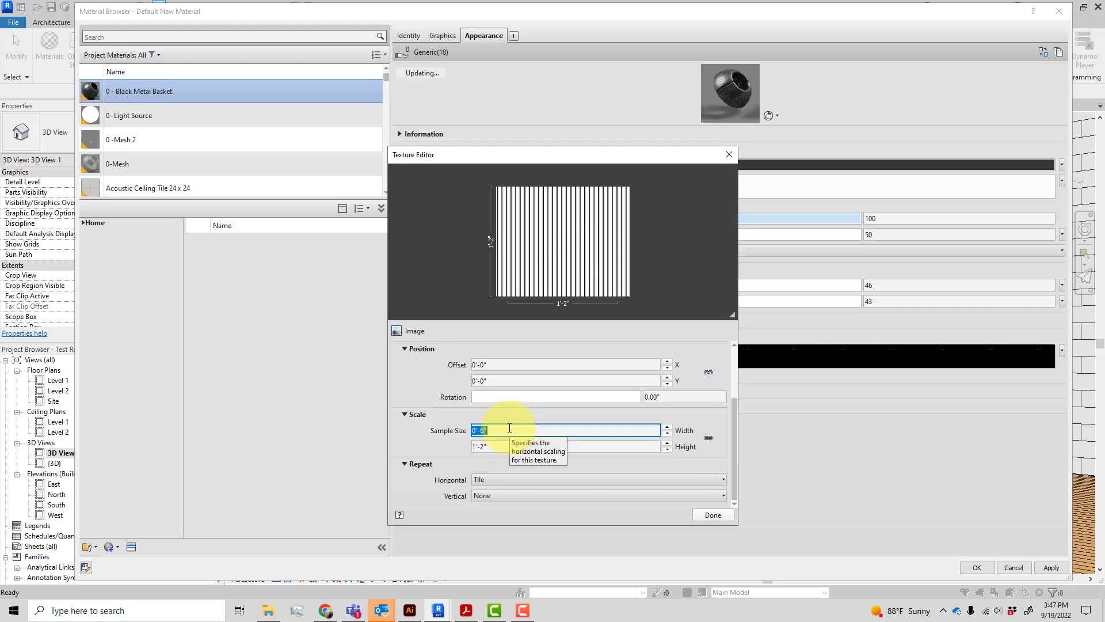
click(509, 444)
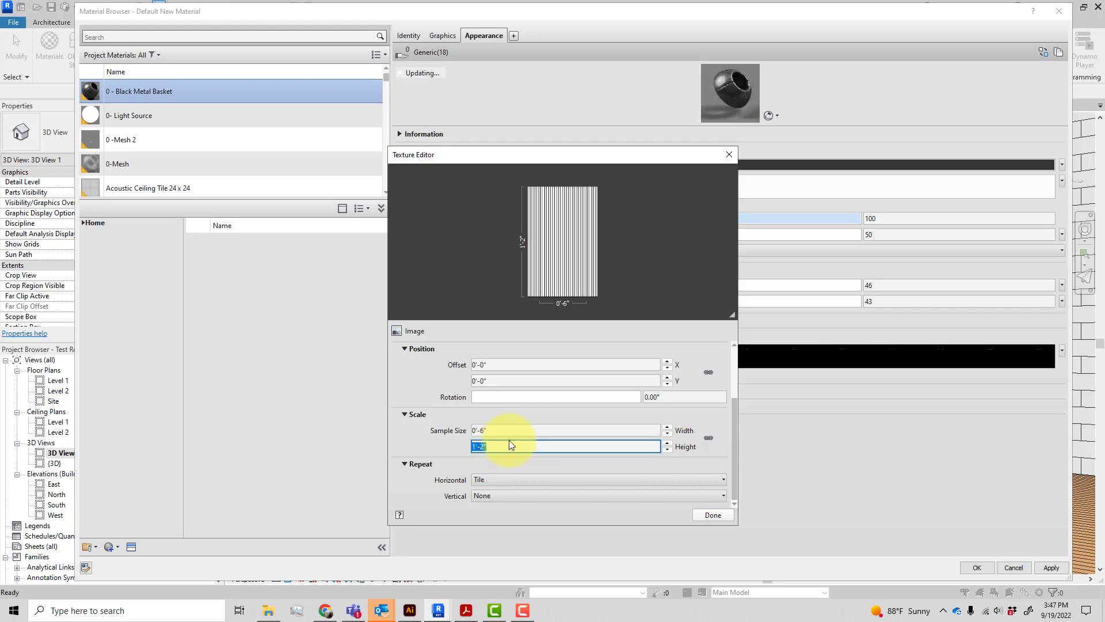
Finish the cutout texture edits and save the changes to the black metal basket material.
click(721, 512)
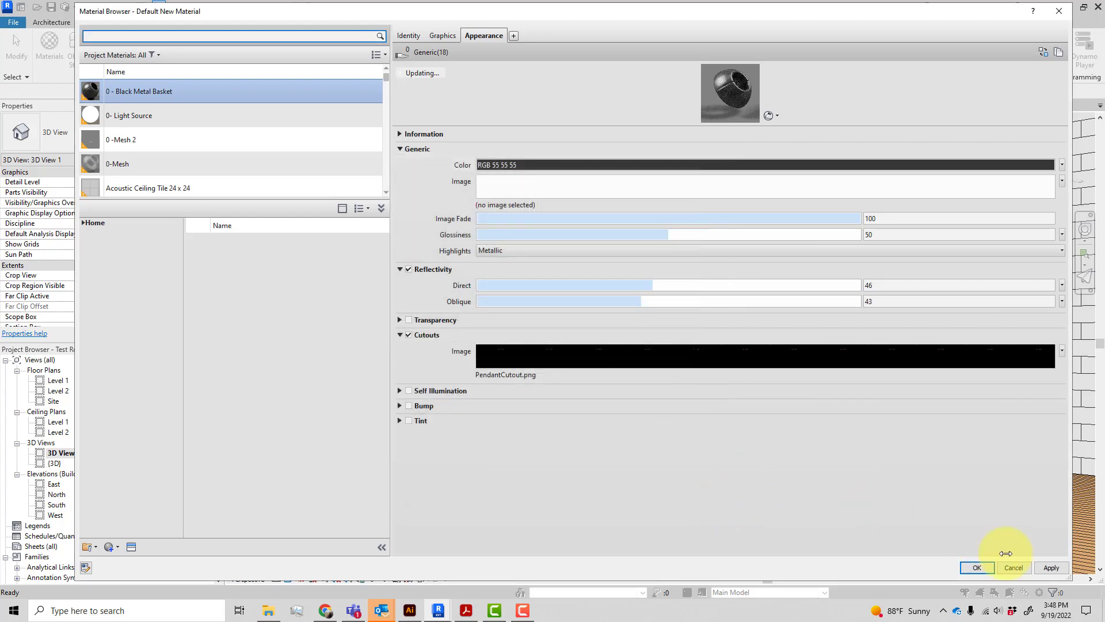
click(978, 567)
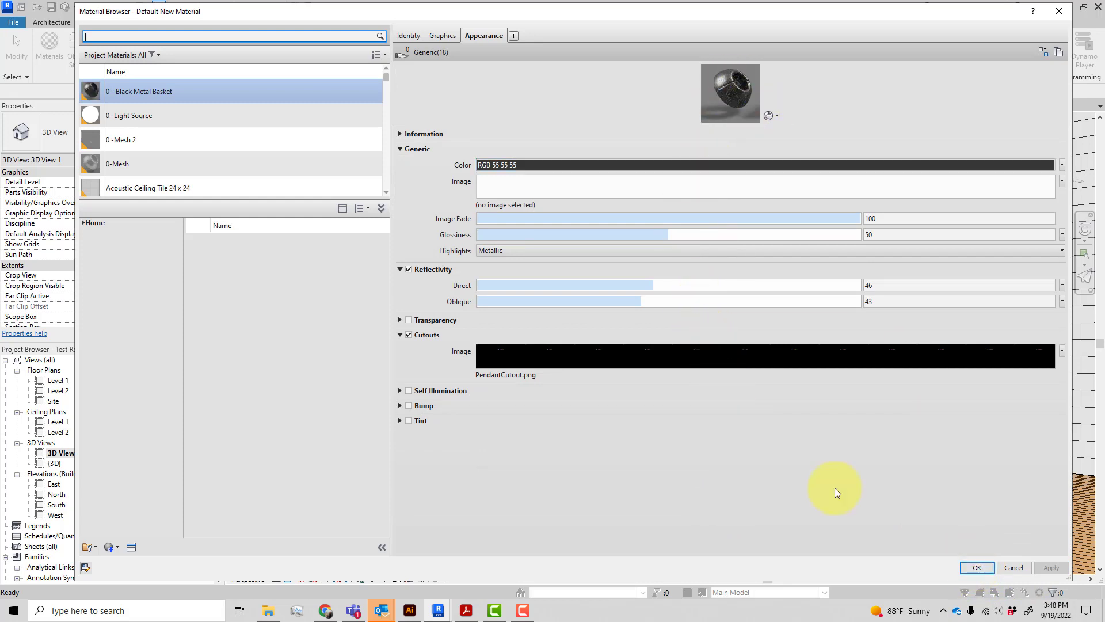
click(979, 567)
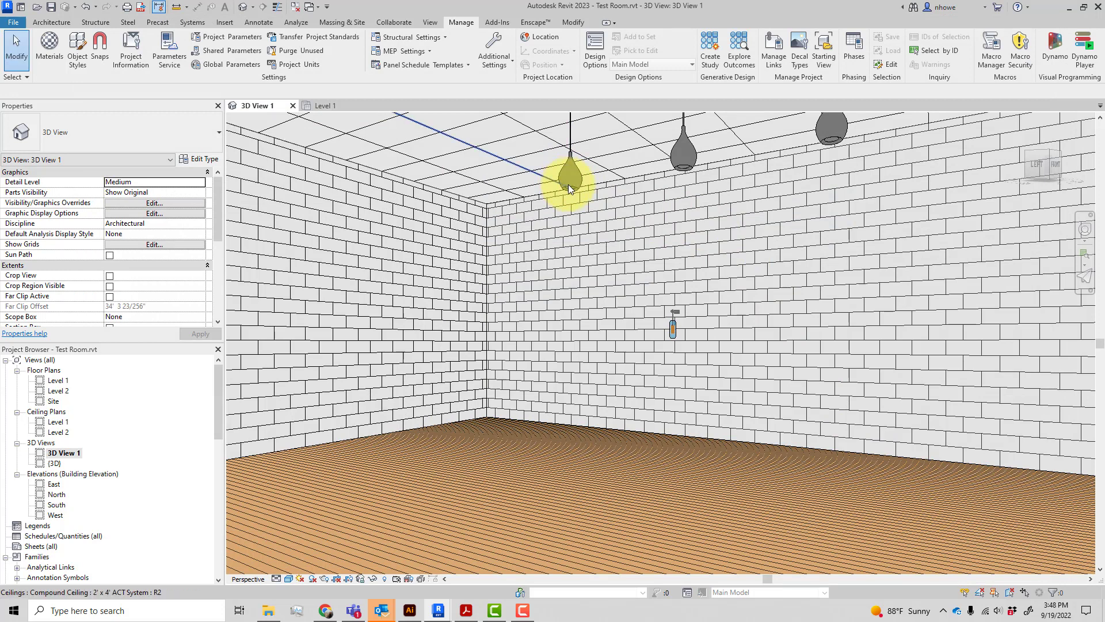
Check the material assigned to the Material Basket parameter in the pendant light's type properties.
scroll(581, 167, up, 1)
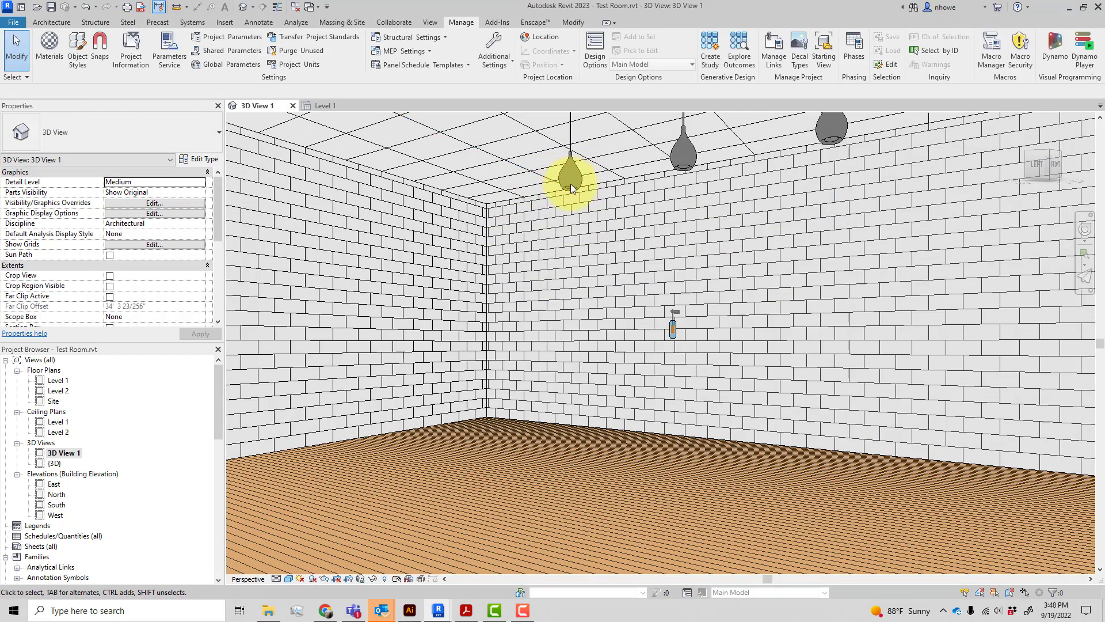
click(433, 220)
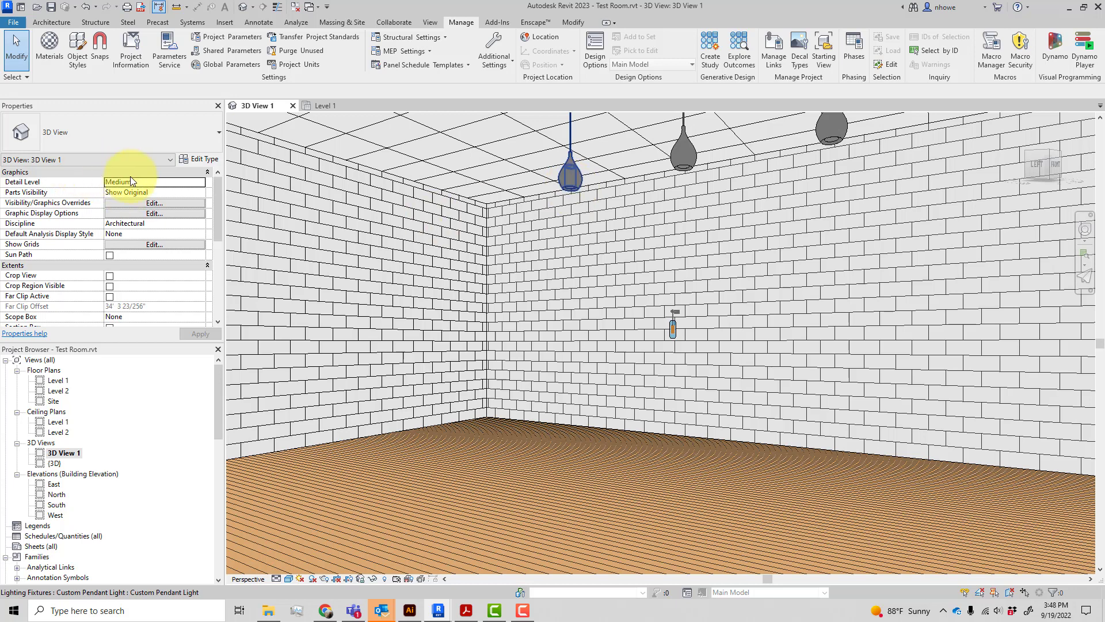
click(201, 159)
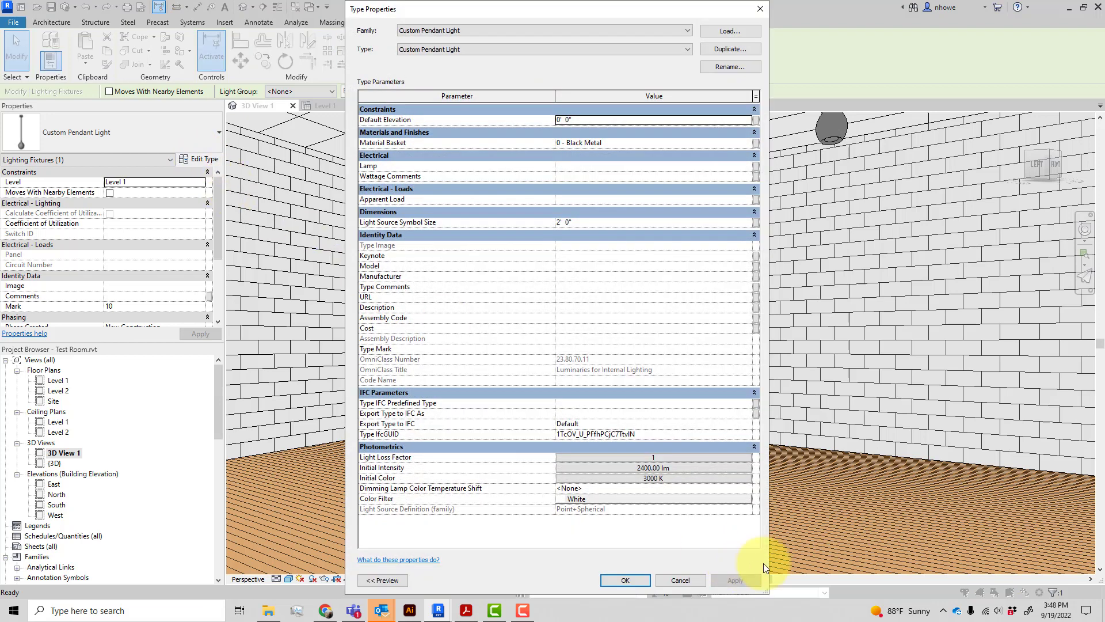
click(689, 578)
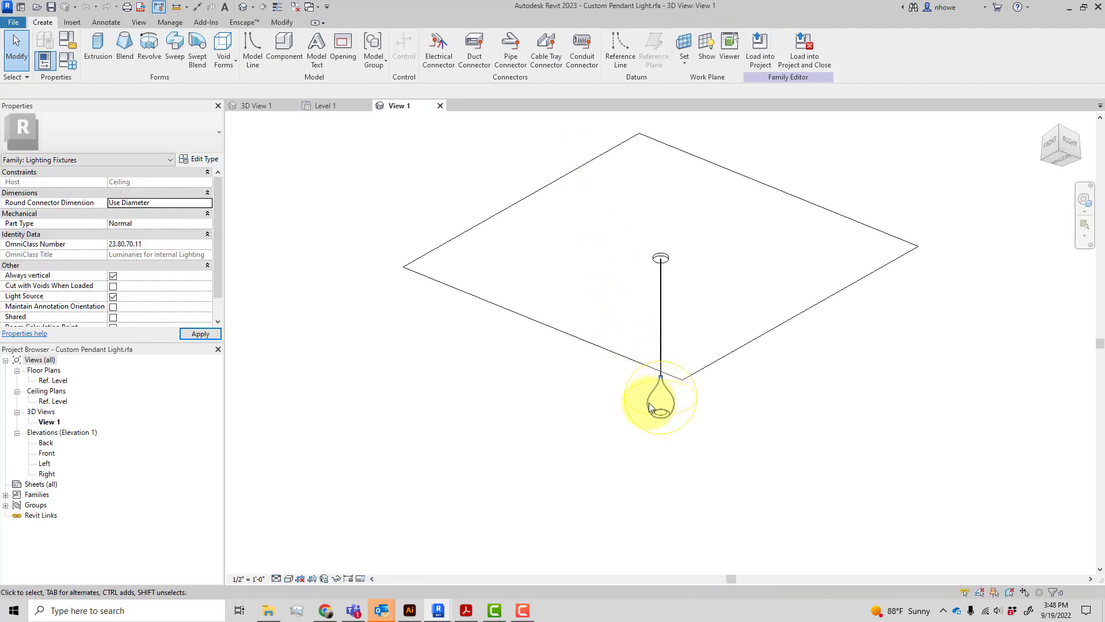
Associate the material of the pendant's basket revolve with the Material Basket family parameter.
click(648, 403)
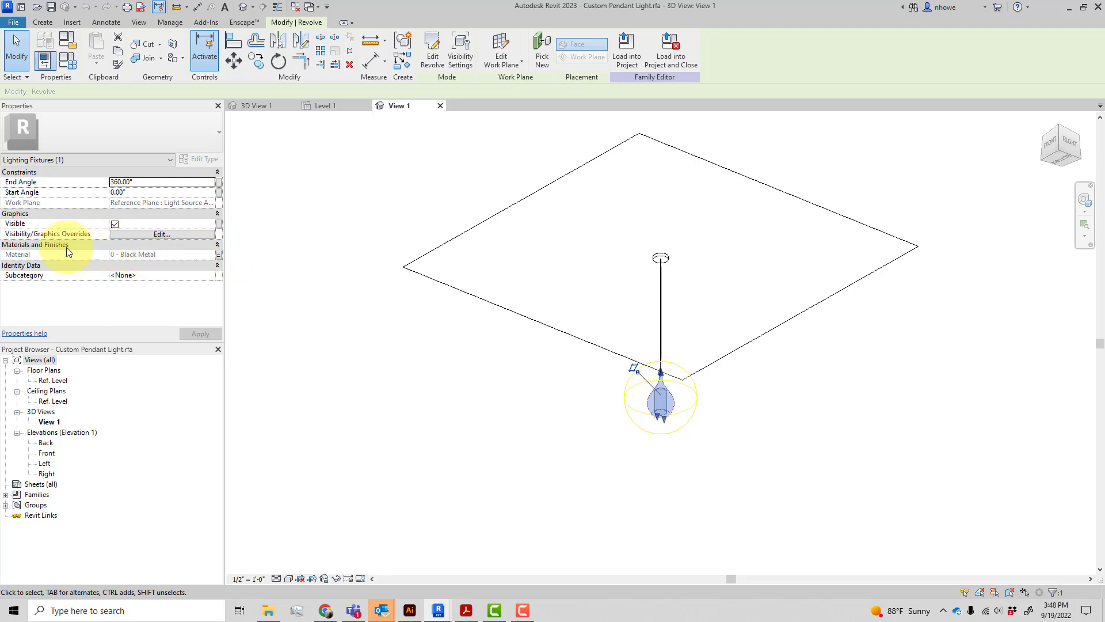
click(219, 255)
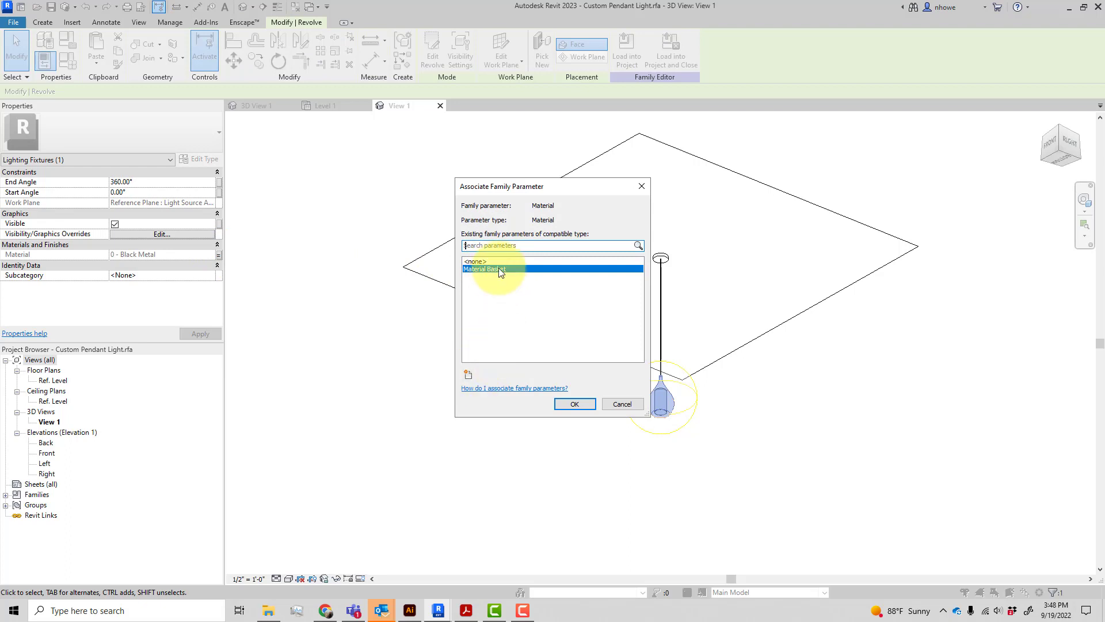
click(469, 375)
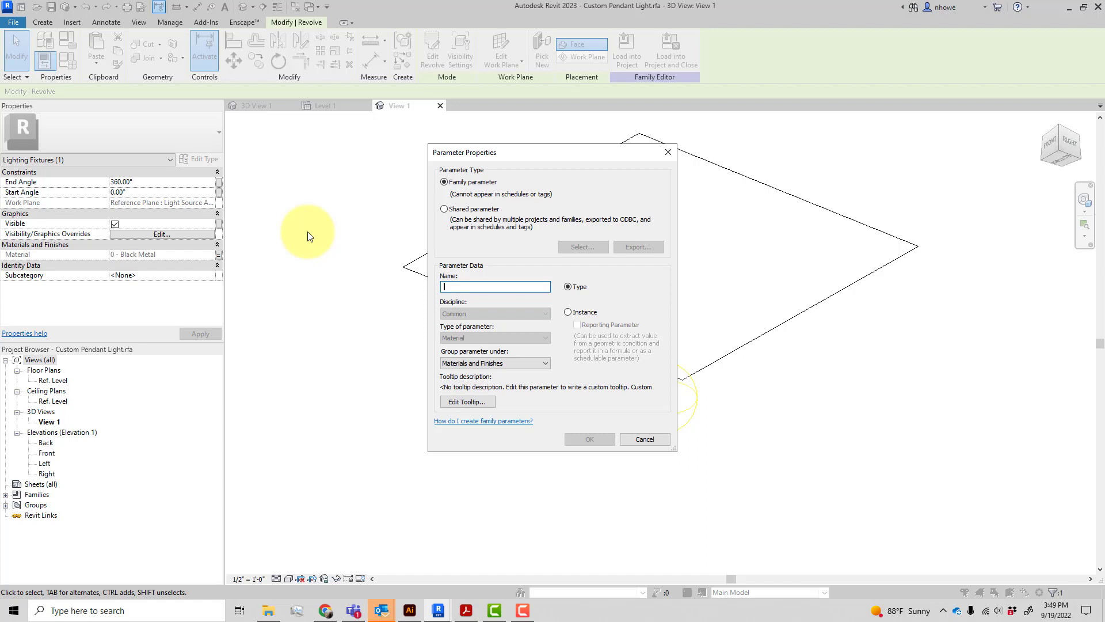
click(583, 316)
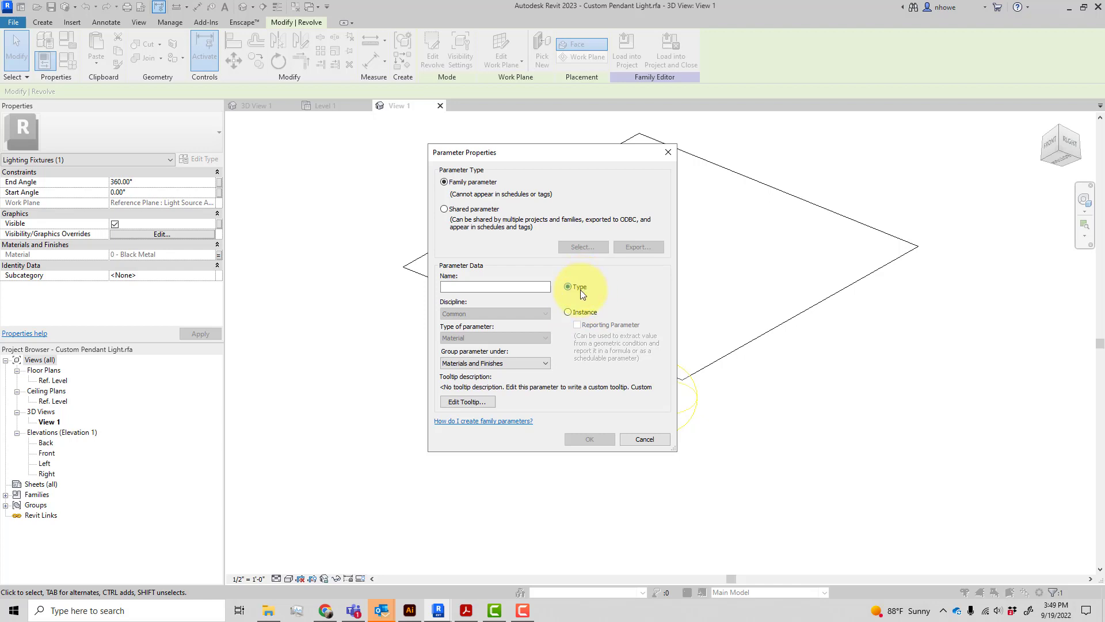
click(645, 439)
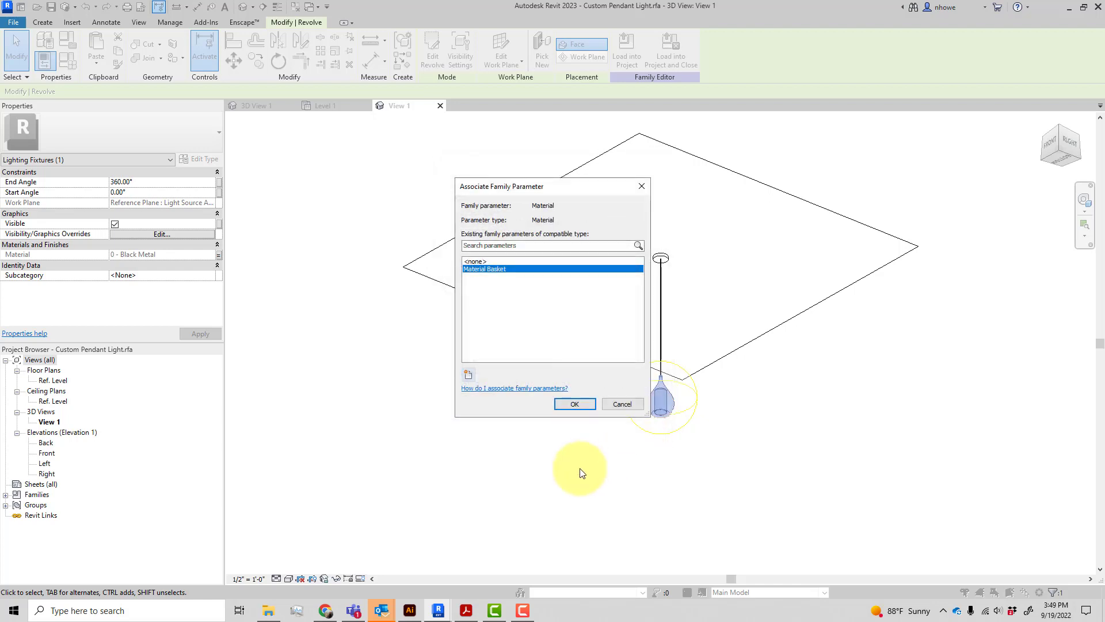
click(574, 404)
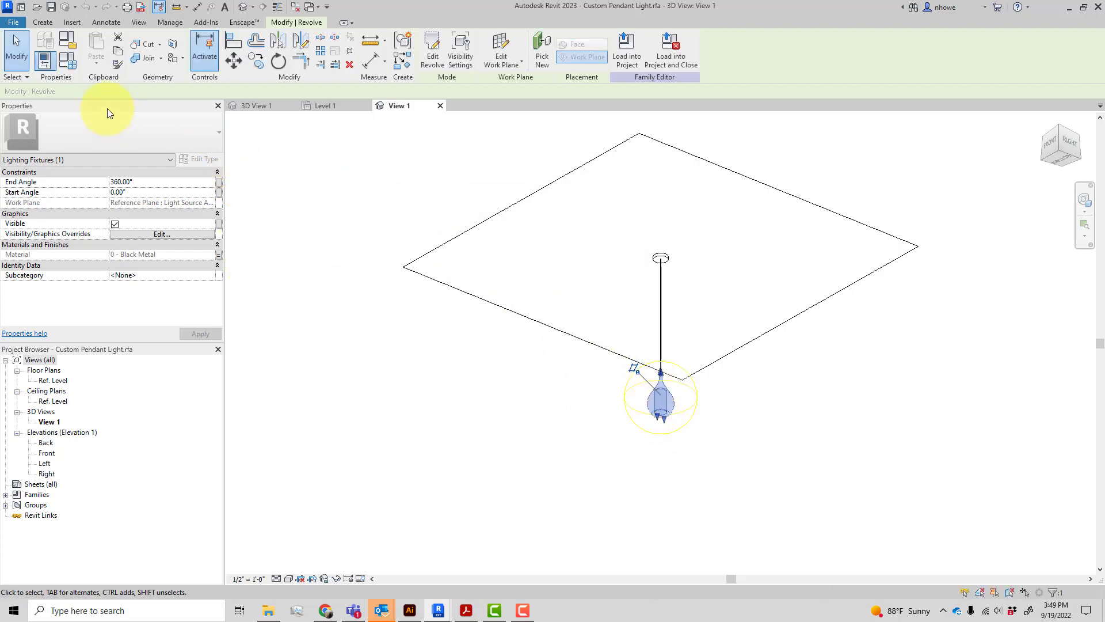
Open the family types and search the materials available for the Material Basket parameter for "0".
click(71, 71)
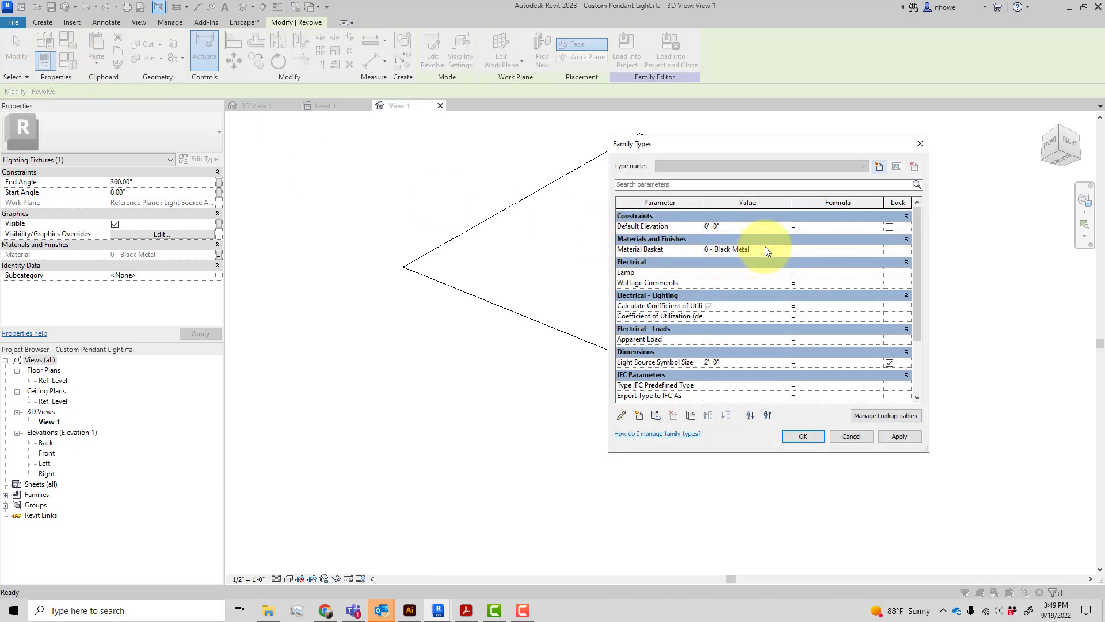
click(765, 248)
click(785, 249)
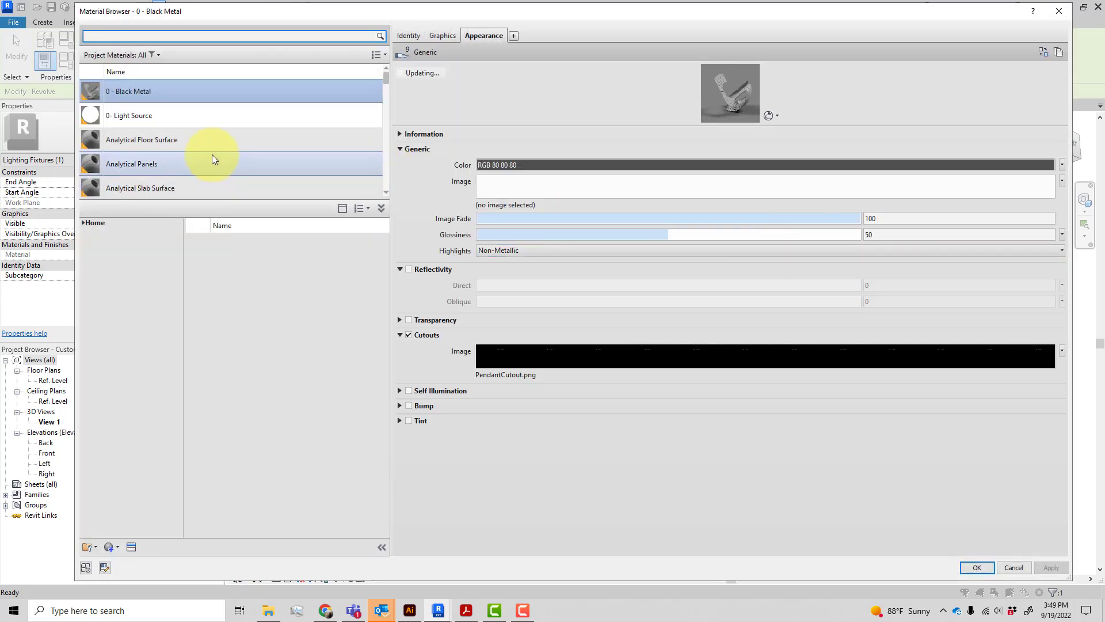
scroll(212, 154, down, 3)
scroll(211, 153, up, 3)
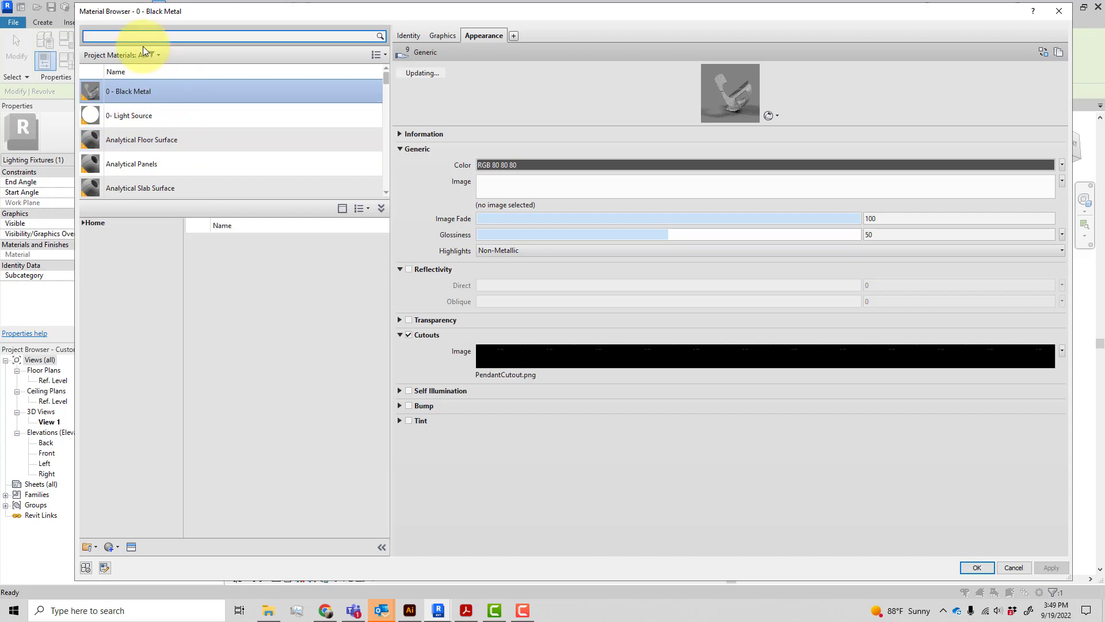
text(0)
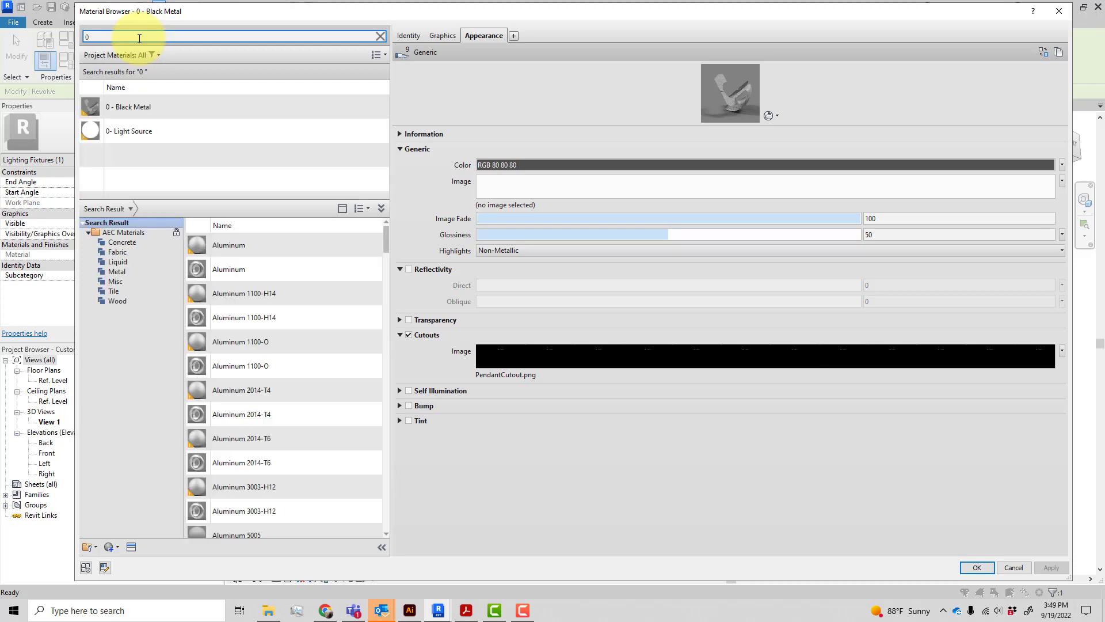
key(Return)
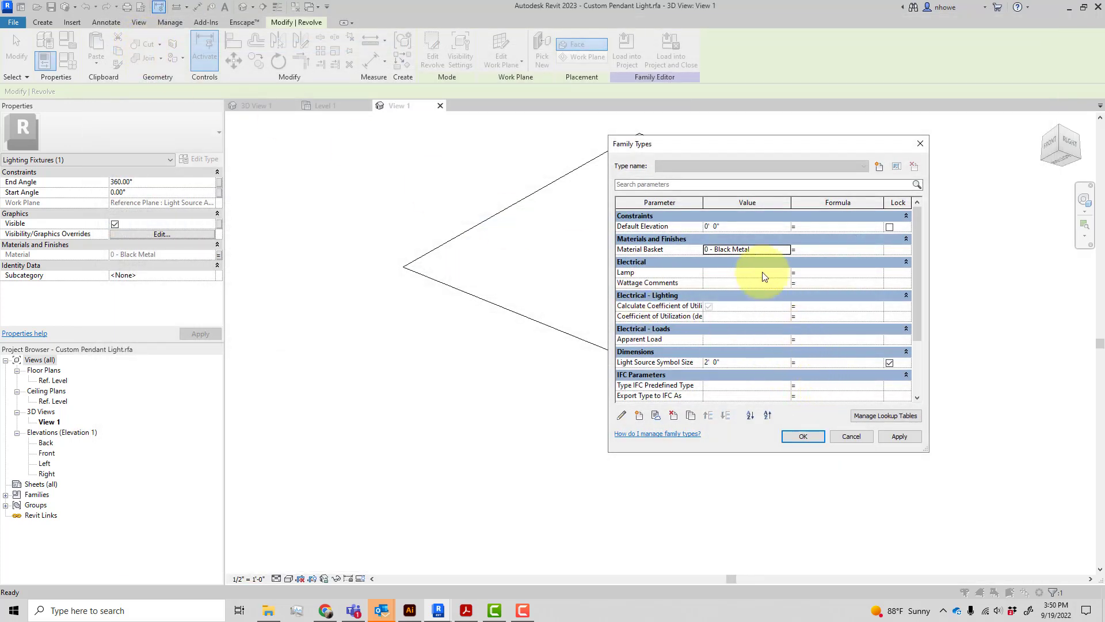
Rename the Material Basket parameter's material to "0 - Black Metal Basket".
click(763, 249)
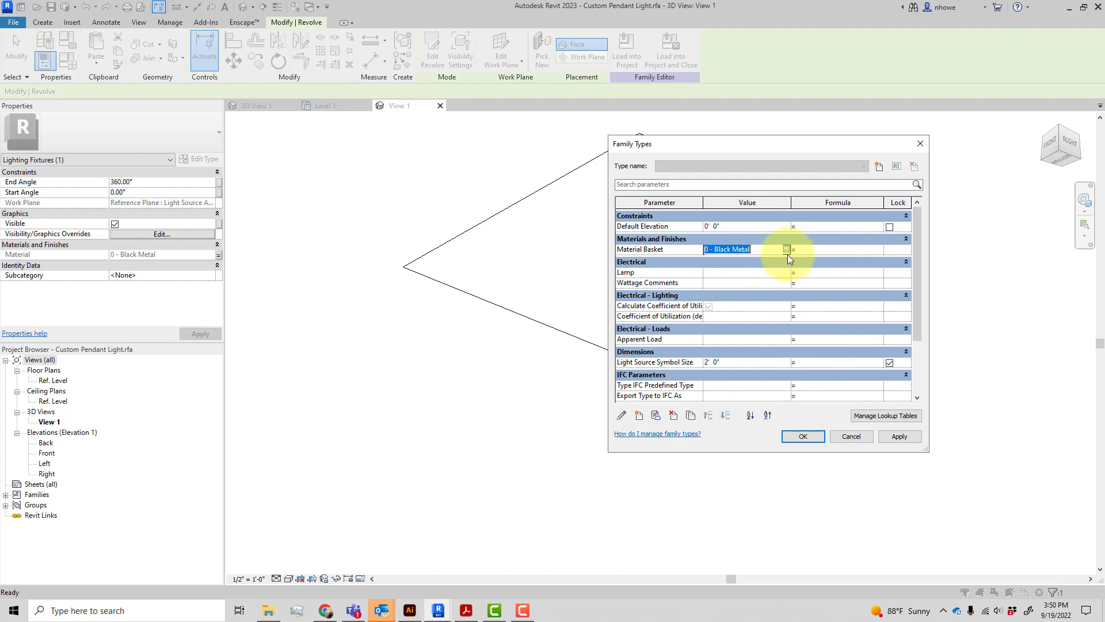
click(786, 249)
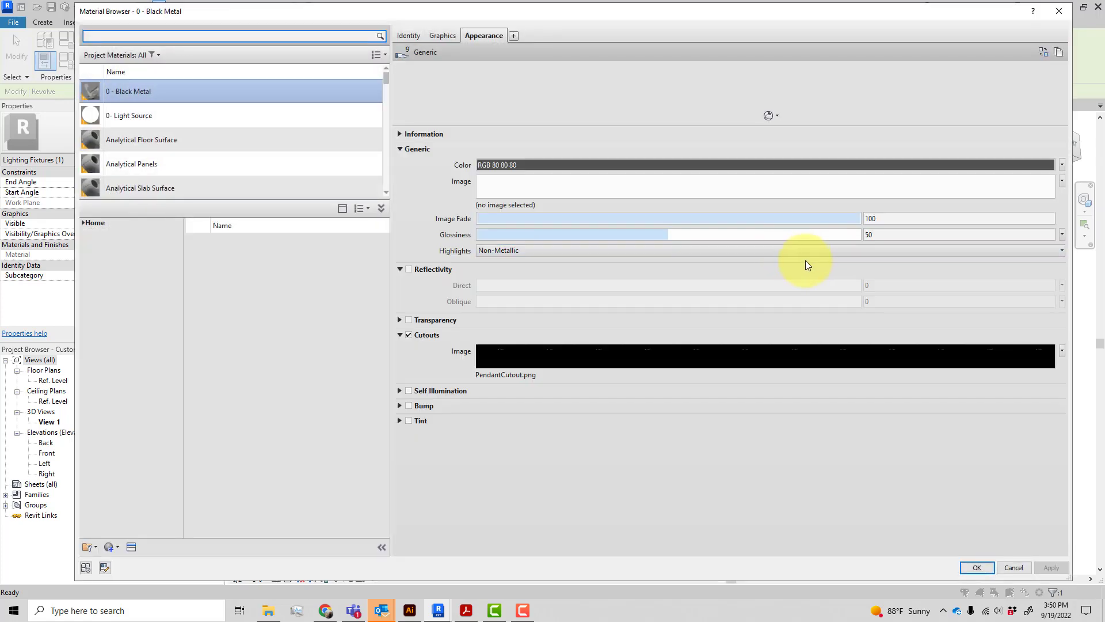
right_click(160, 88)
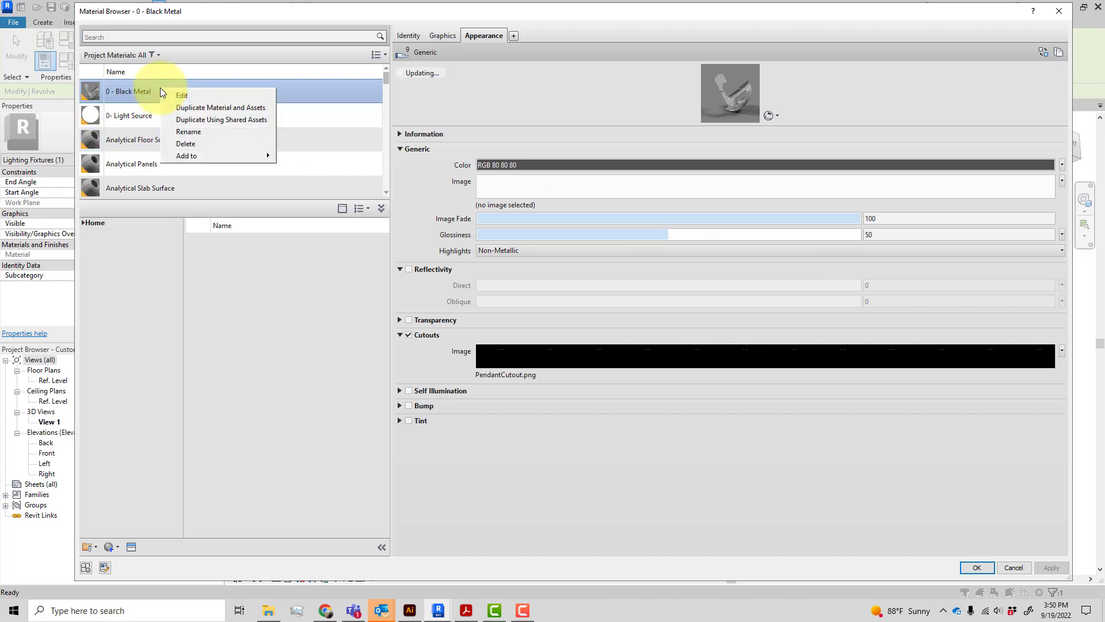
click(196, 134)
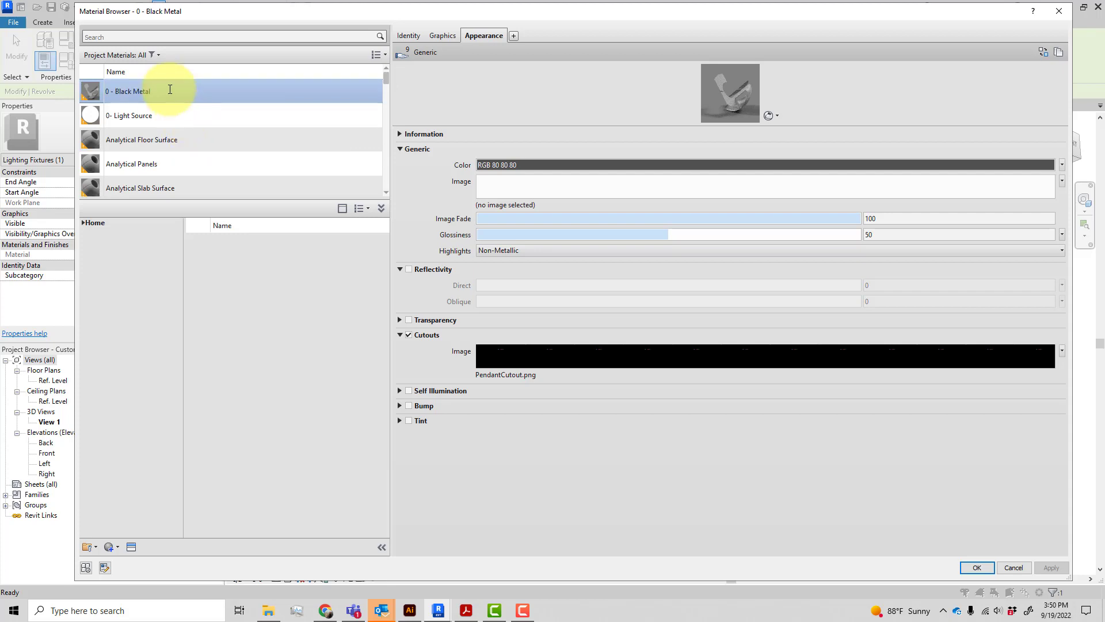
text(Basket)
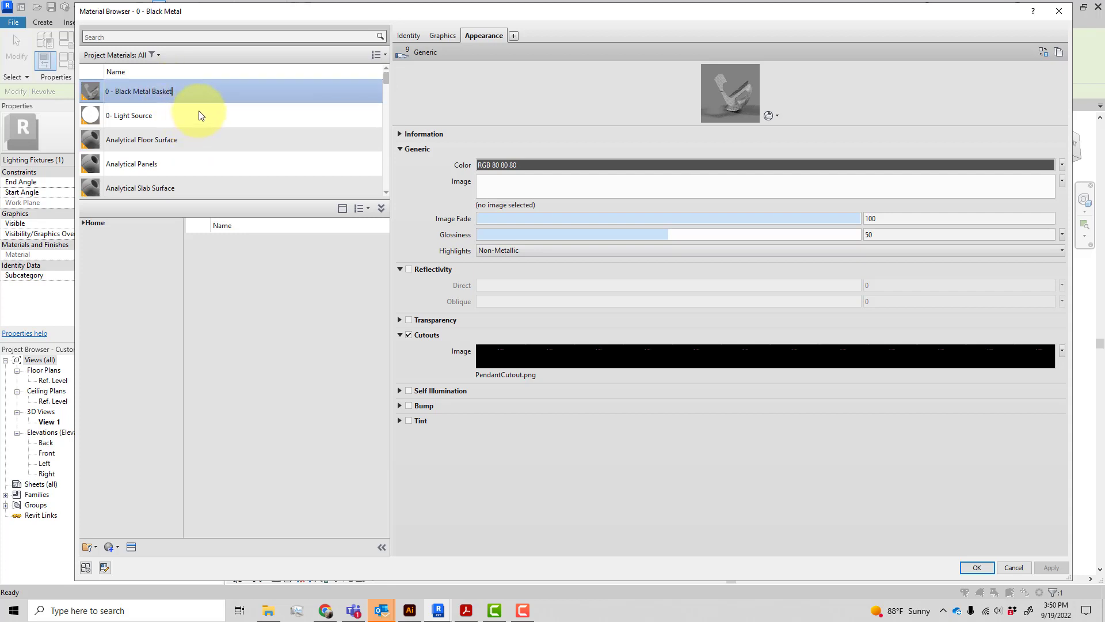
click(305, 123)
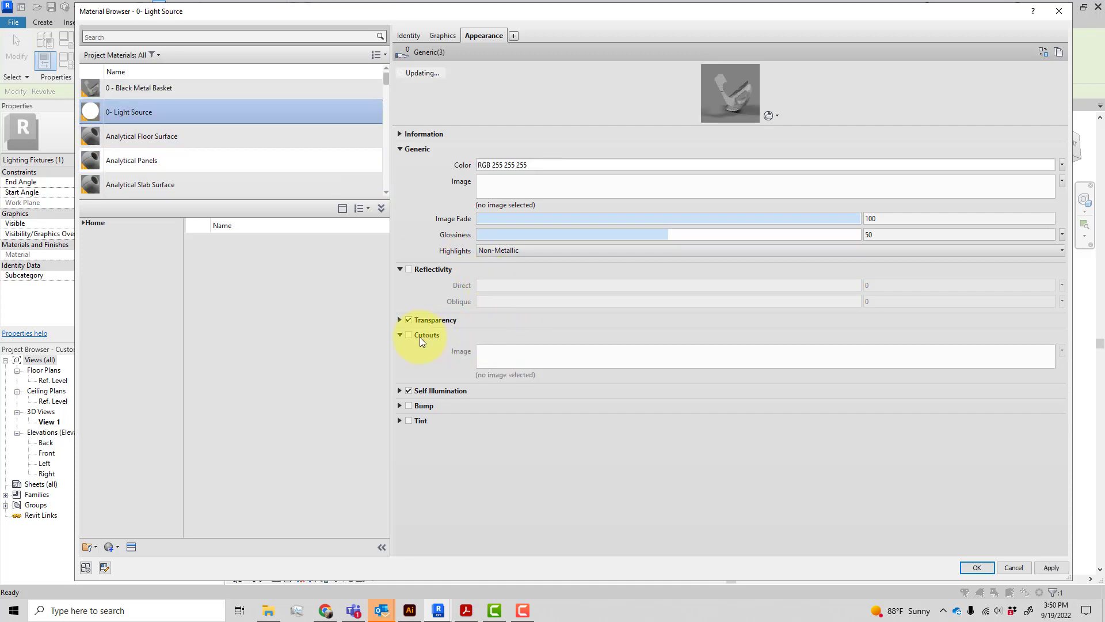
click(519, 367)
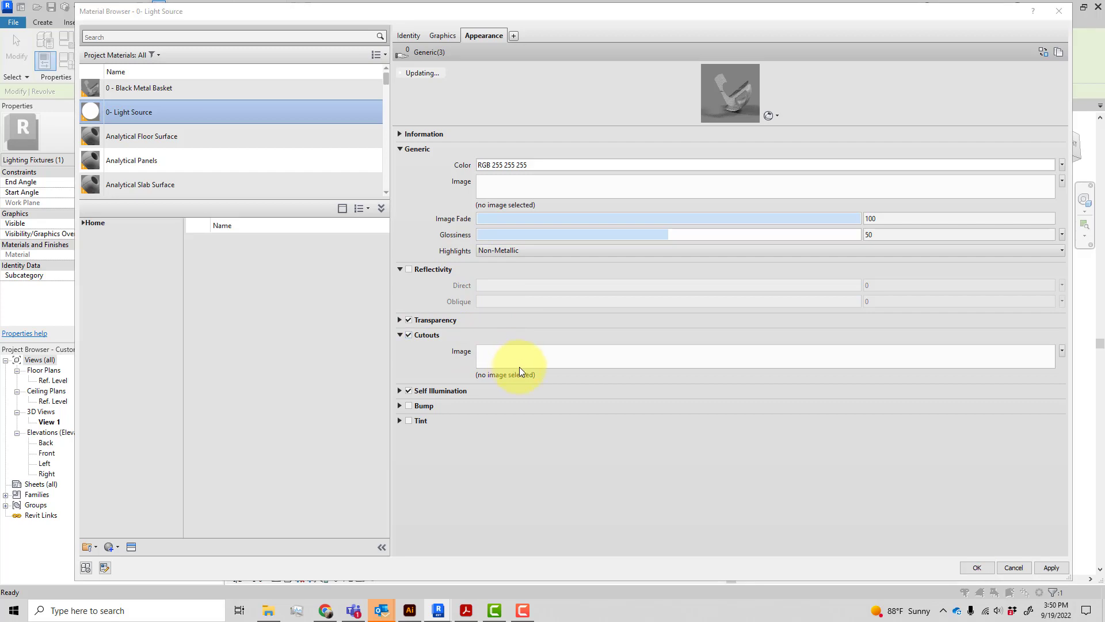
click(598, 369)
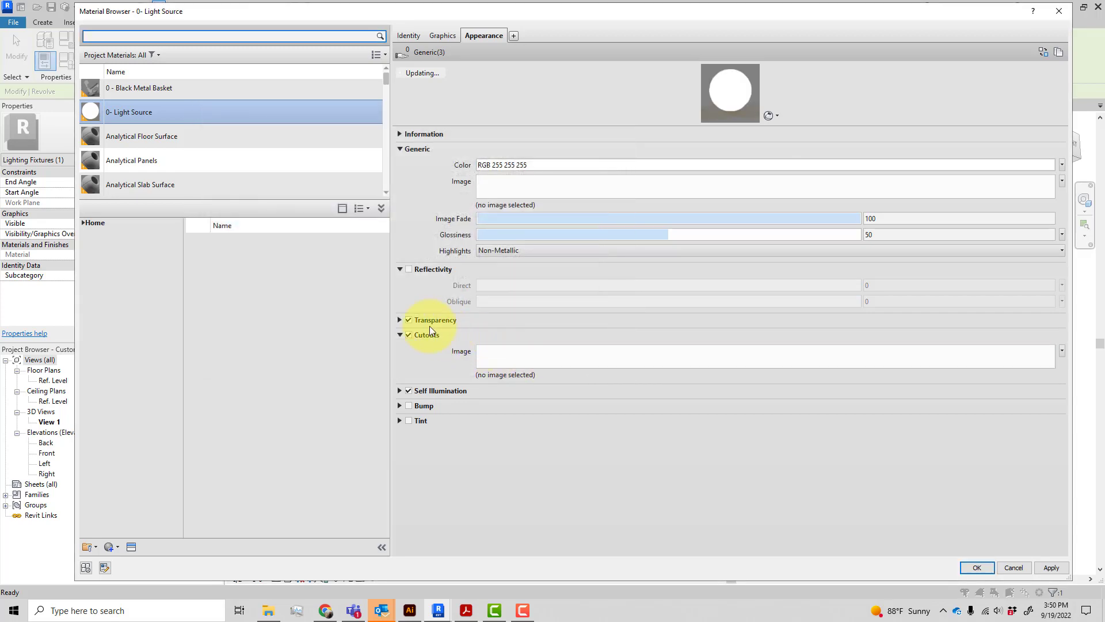
click(413, 321)
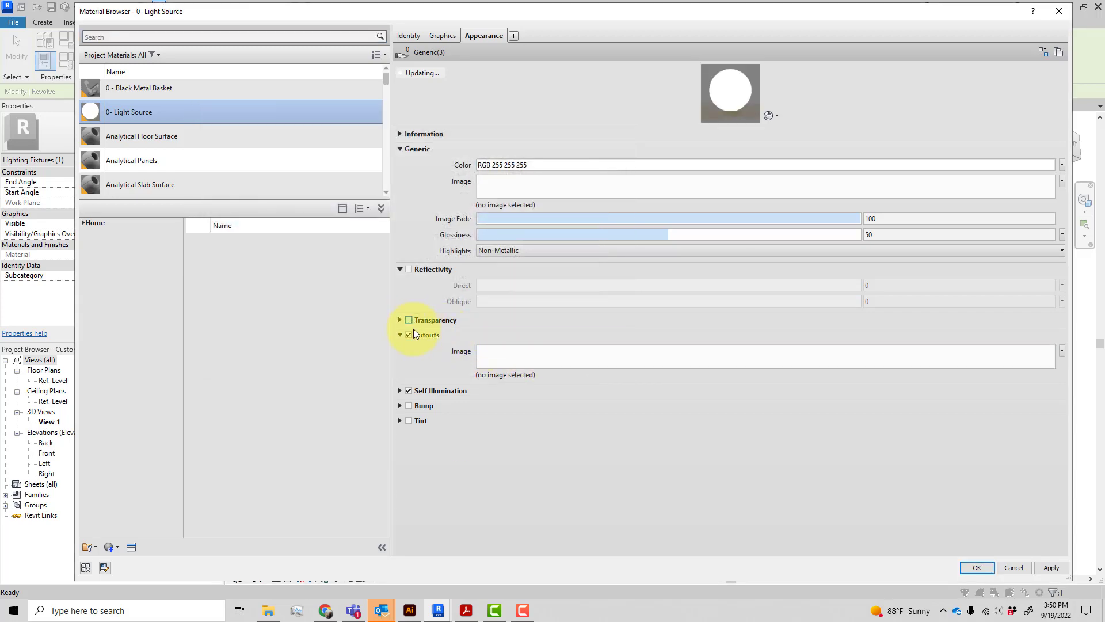
click(409, 440)
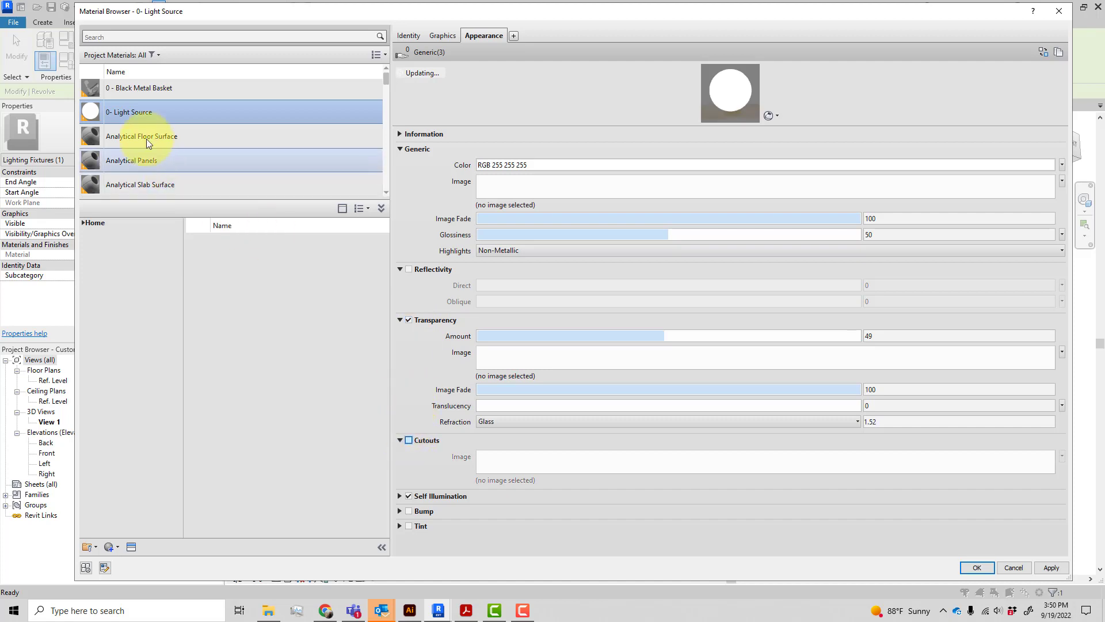
Set the Y offset of the 0 - Black Metal Basket material's cutout texture to 0'-0".
click(145, 92)
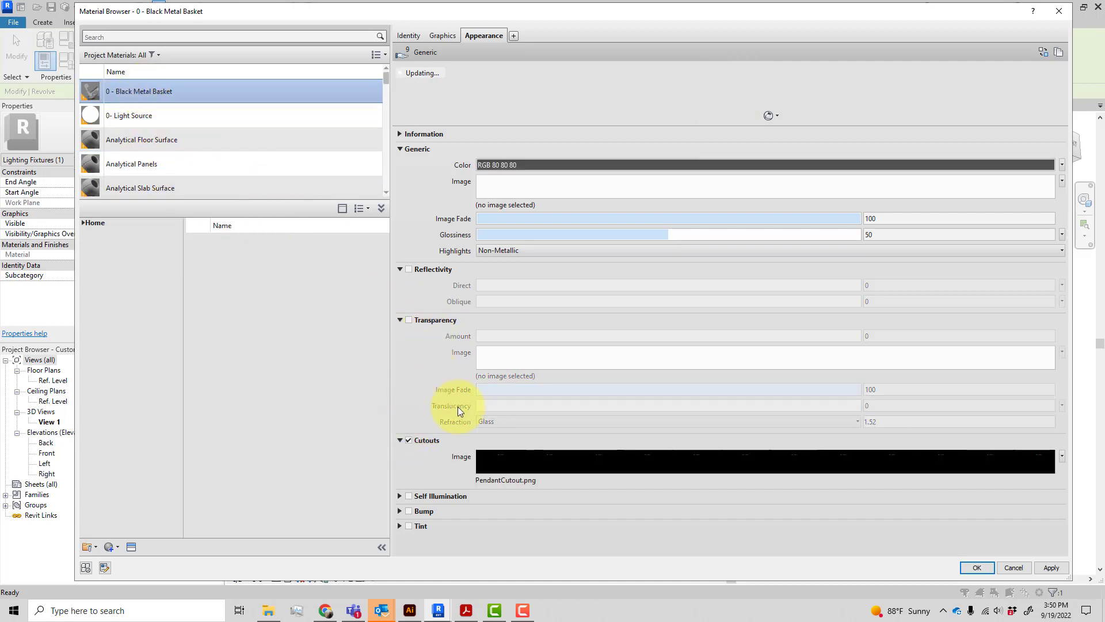
click(534, 467)
click(525, 459)
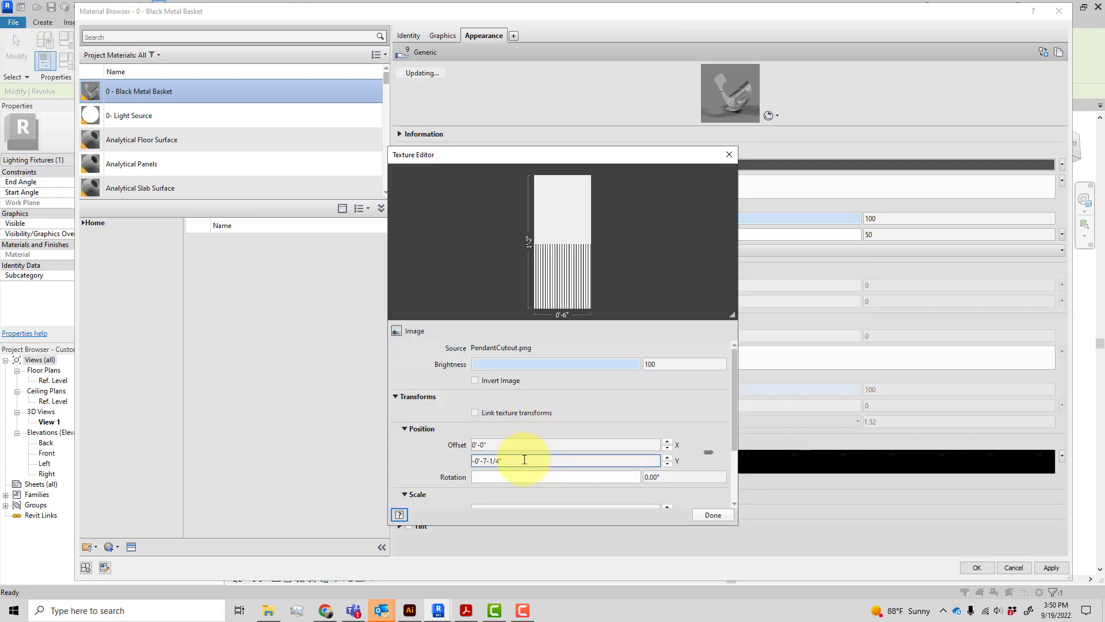
drag(525, 460, 443, 451)
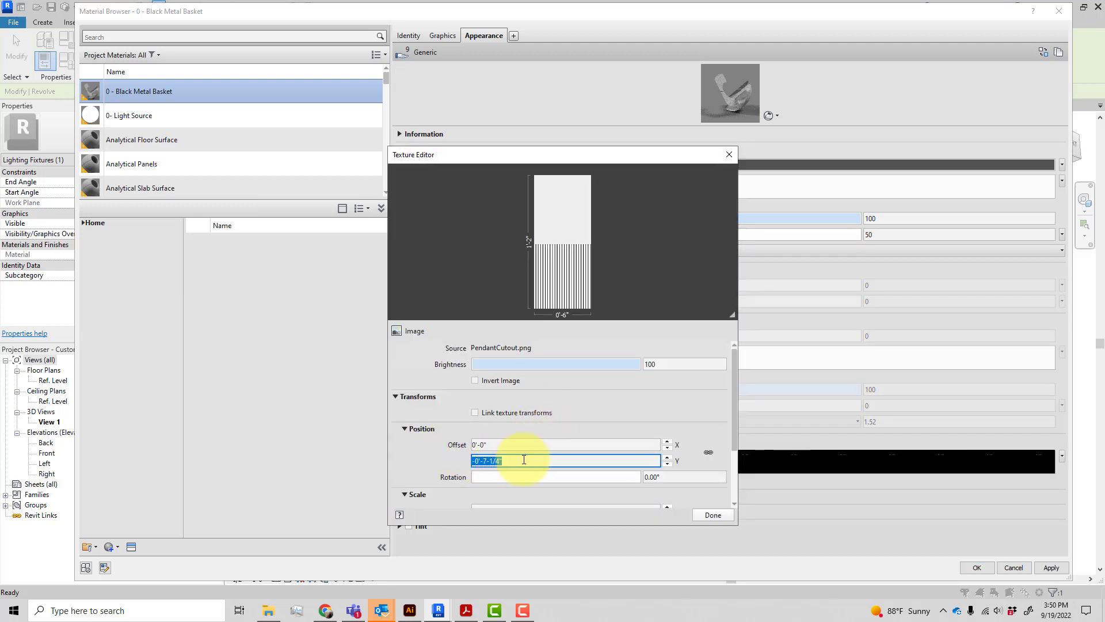
click(592, 444)
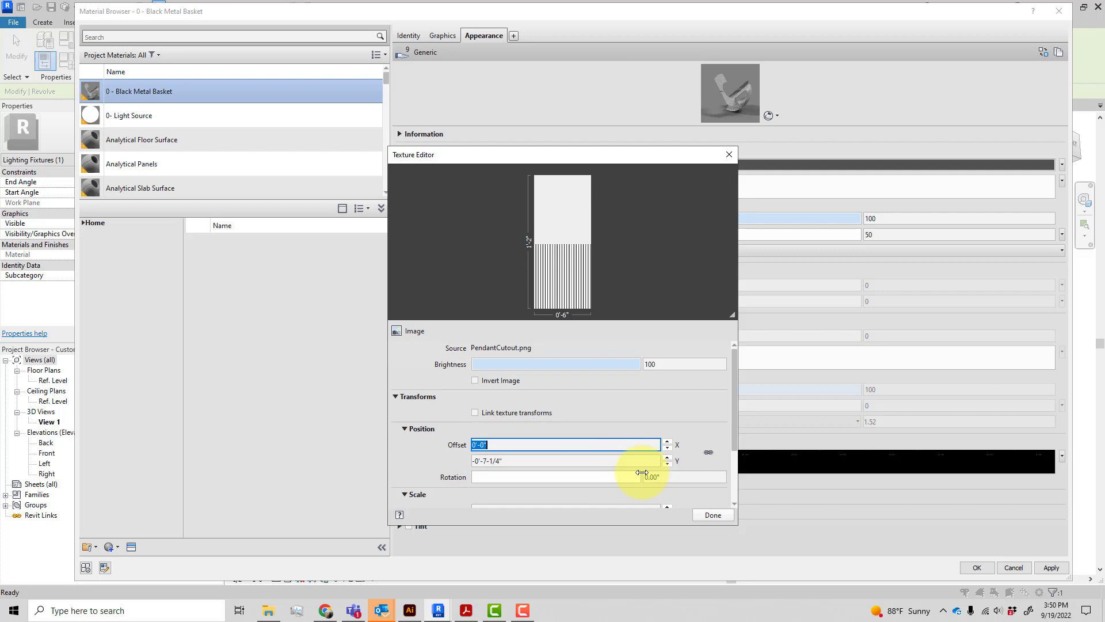
click(573, 461)
text(0)
key(Return)
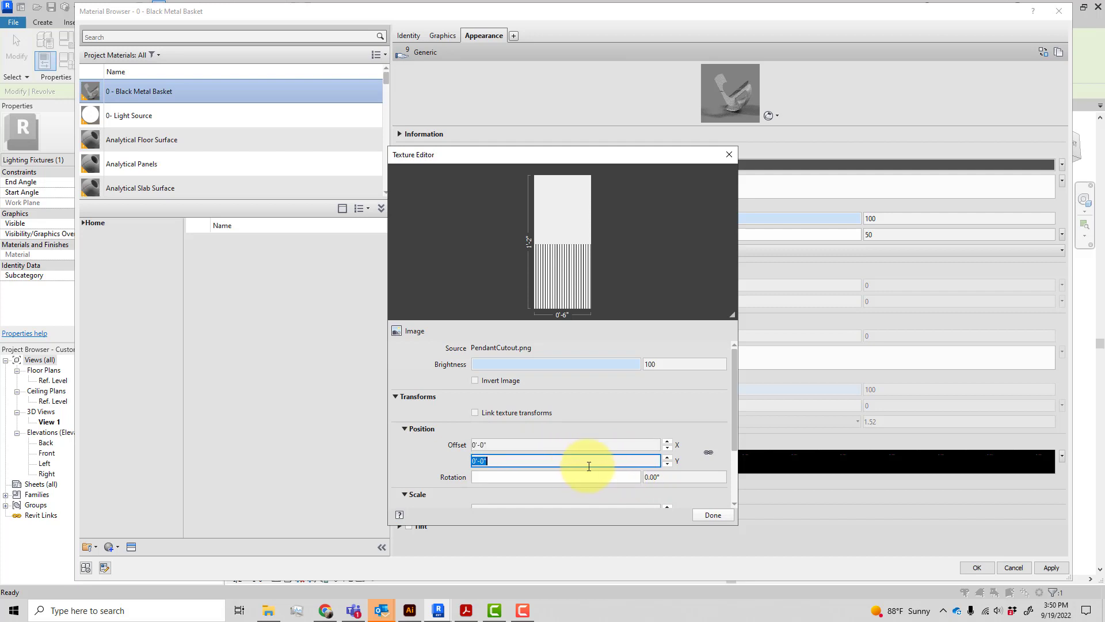
Set the cutout texture's horizontal repeat to Tile and finish editing the texture.
drag(733, 443, 738, 501)
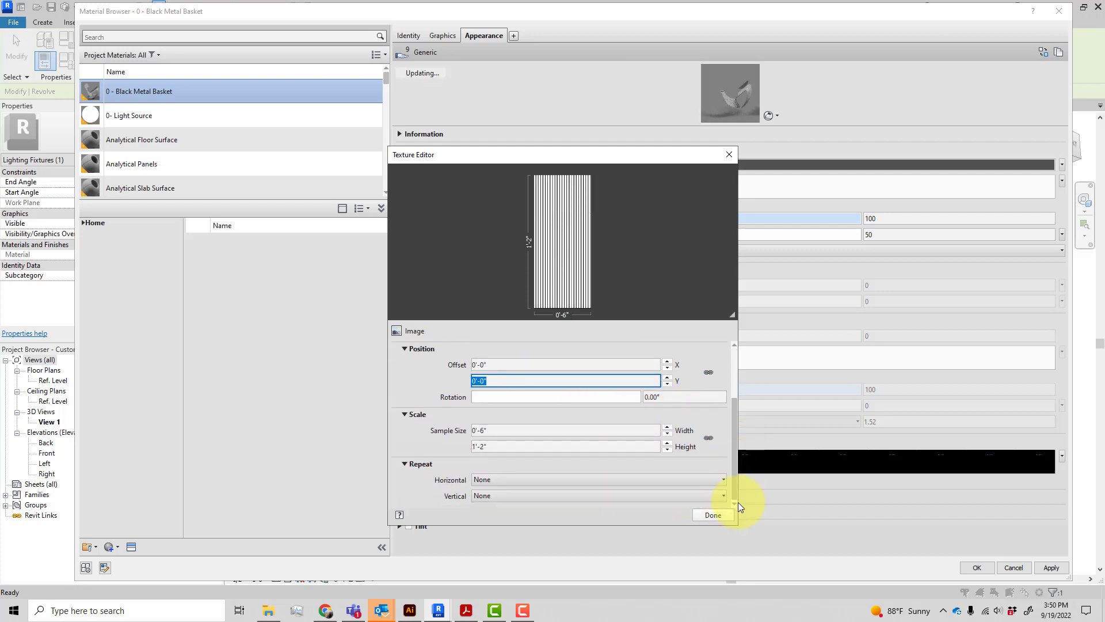
click(607, 478)
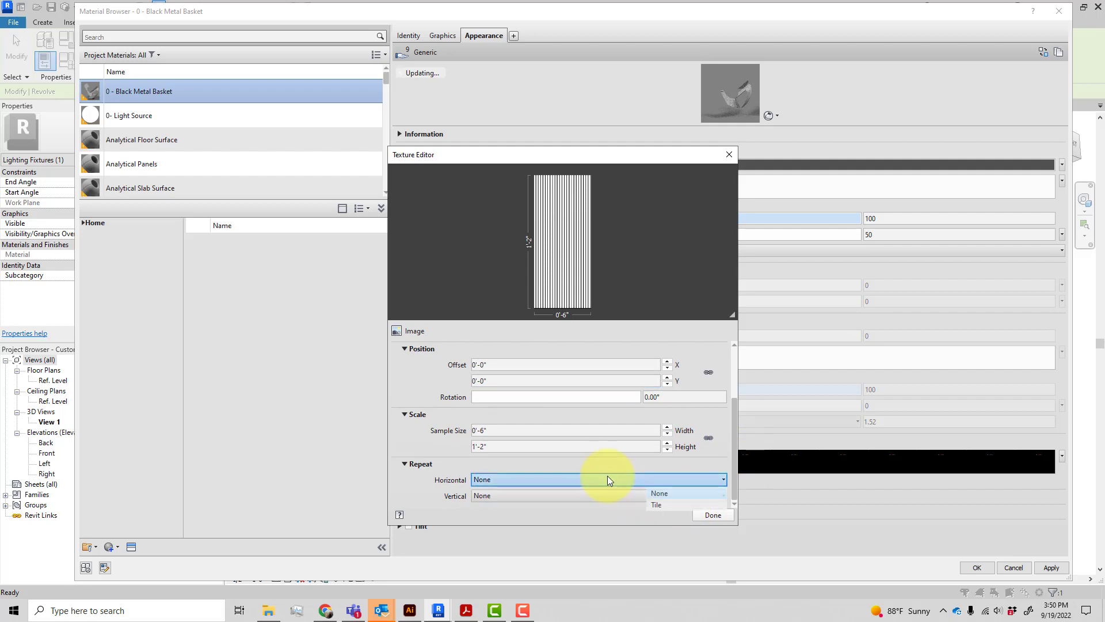
click(666, 504)
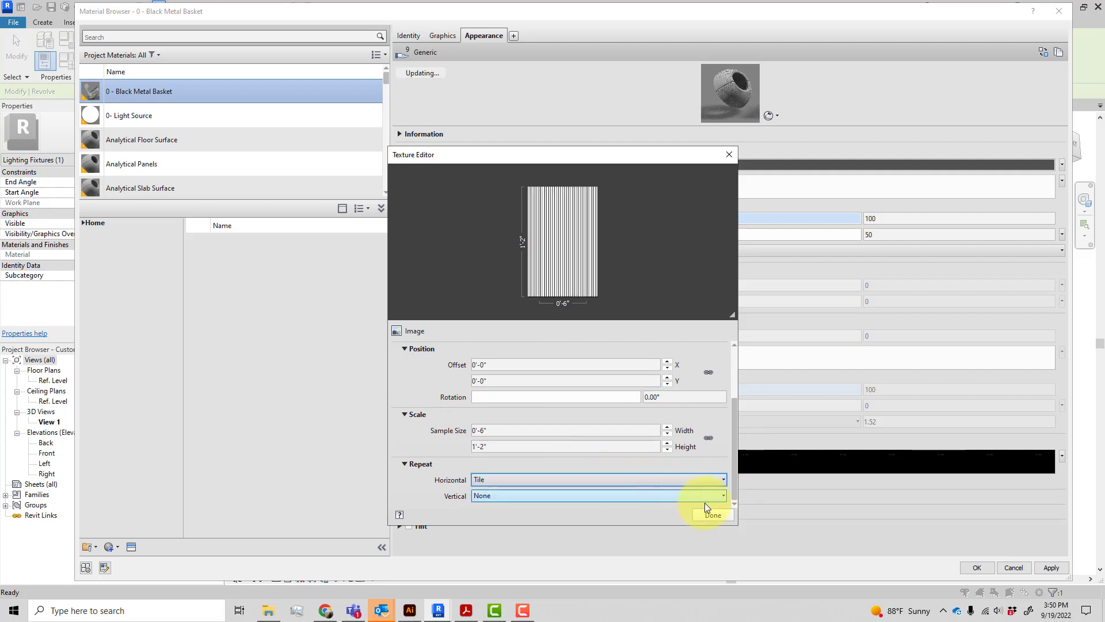
click(712, 515)
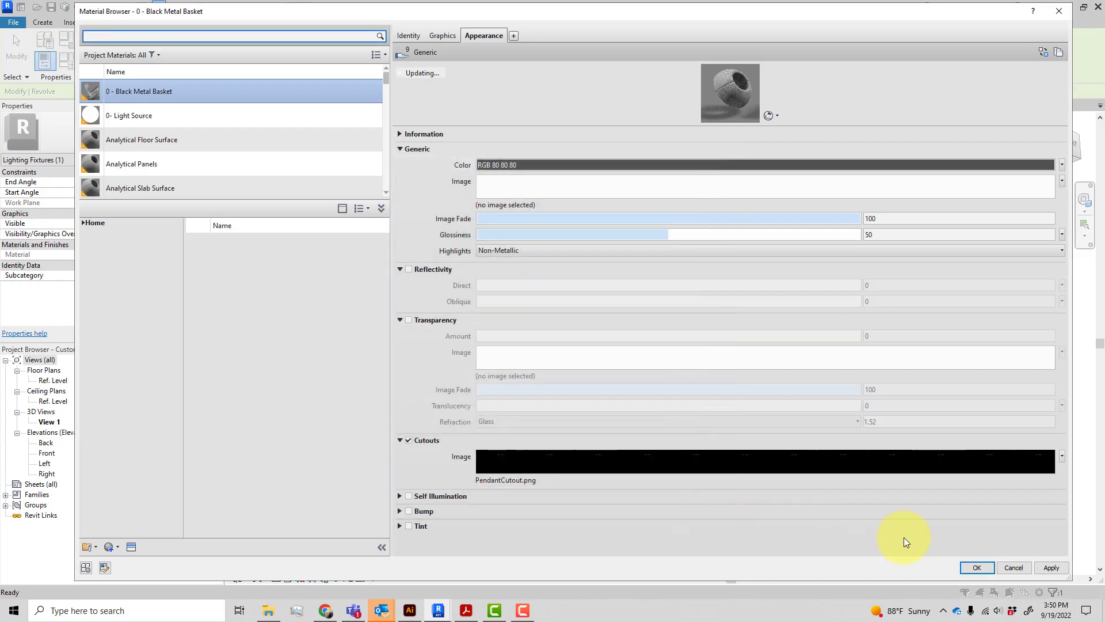
Apply the edited 0 - Black Metal Basket material to the Material Basket parameter and confirm the family types.
click(1049, 569)
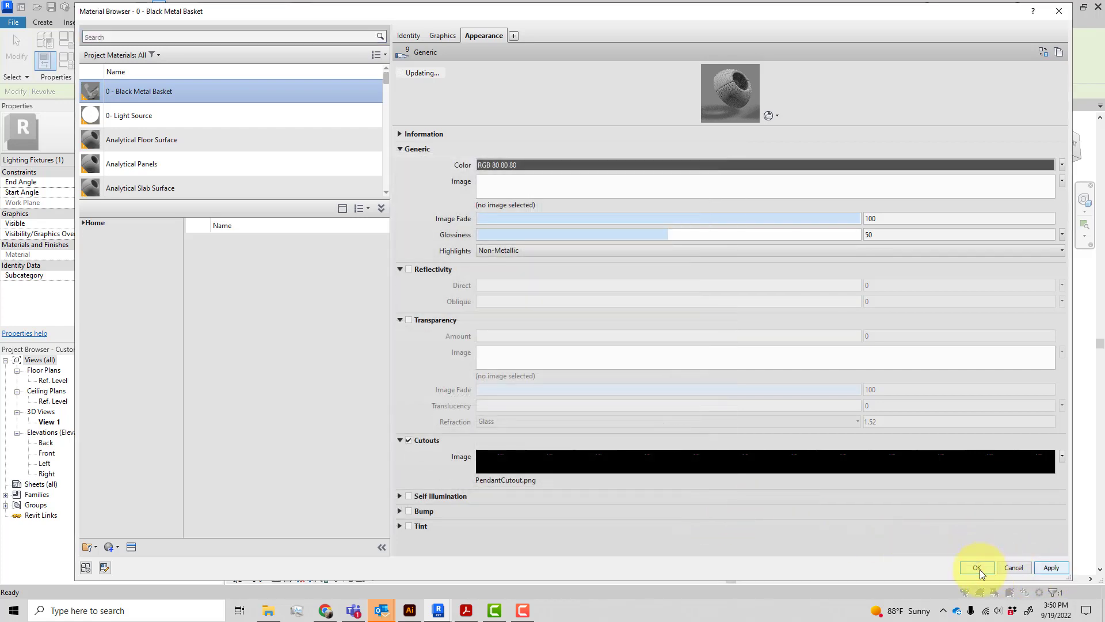
click(977, 566)
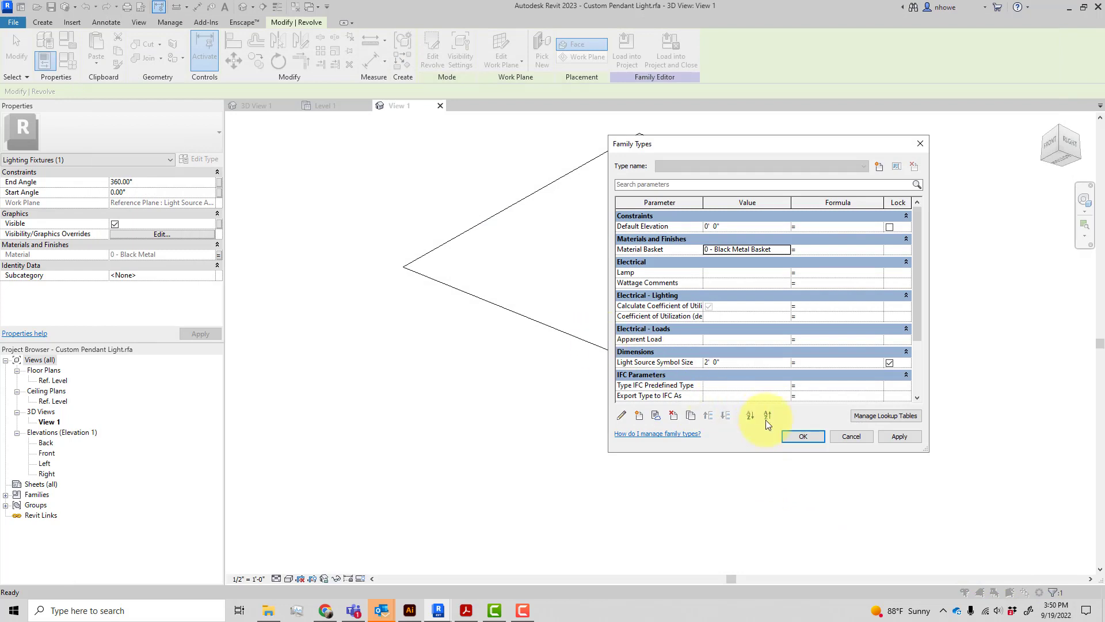
click(886, 437)
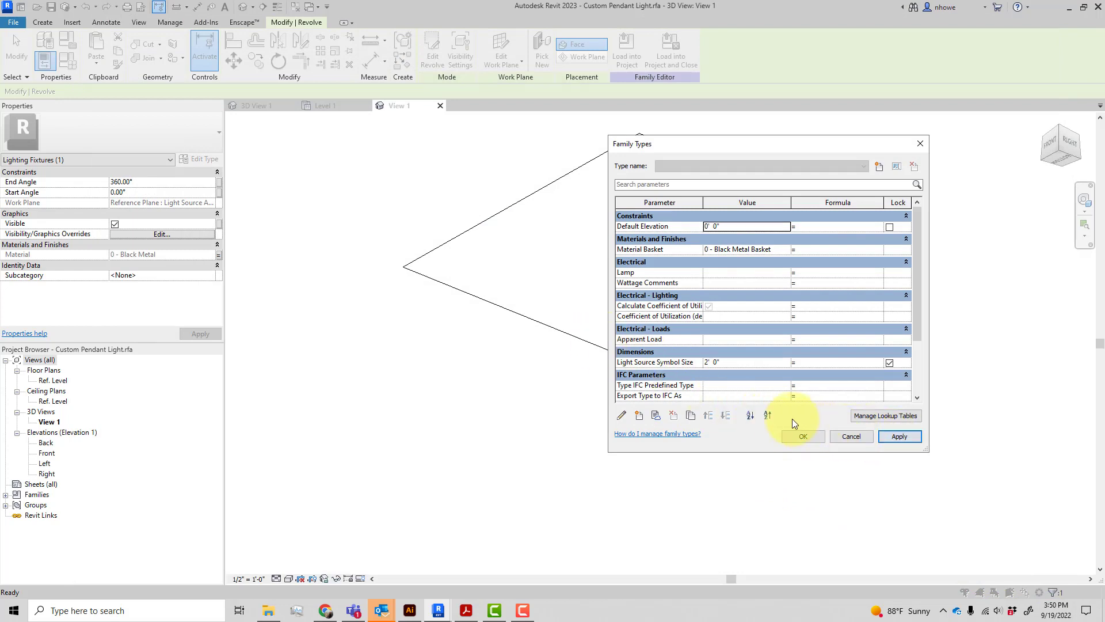
click(803, 435)
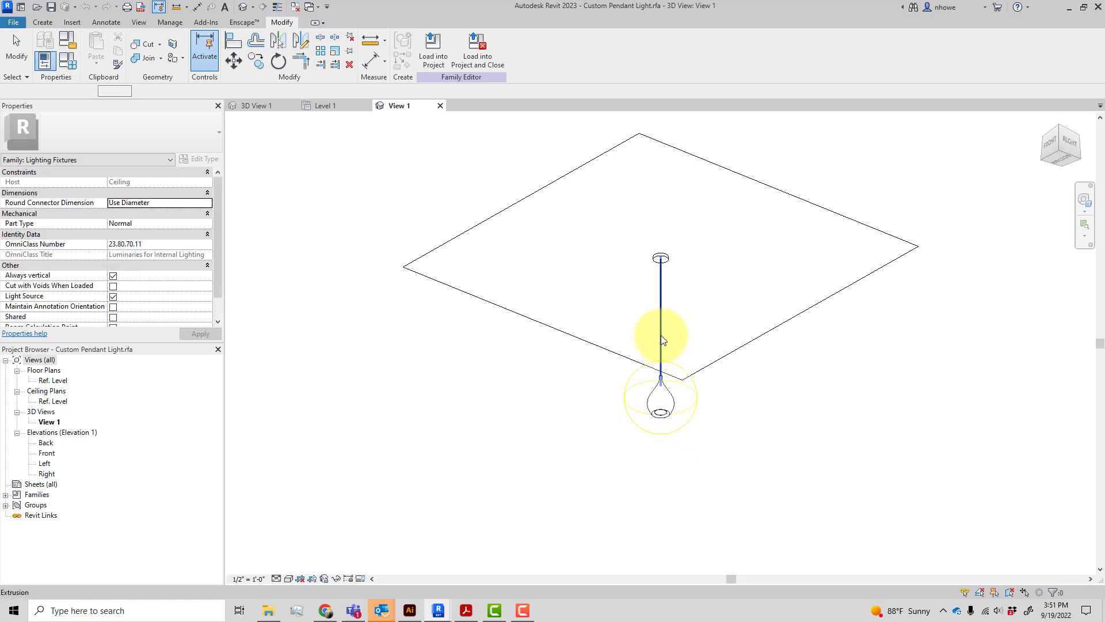
Select the pendant's cord and ceiling canopy extrusions together and start a new family parameter for their material.
click(674, 262)
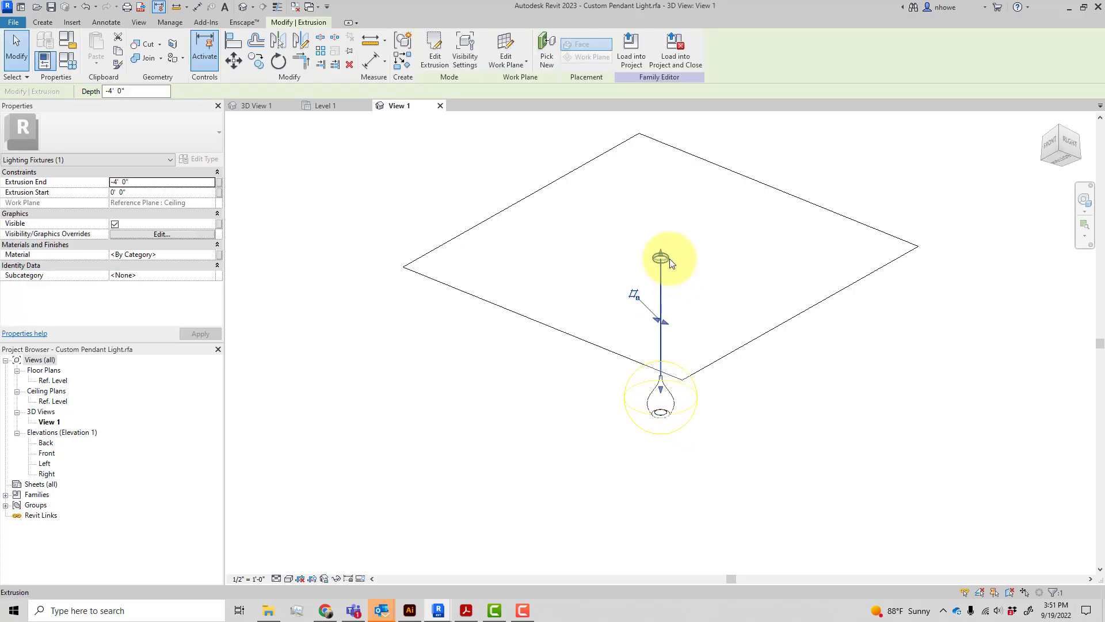
ctrl+click(669, 260)
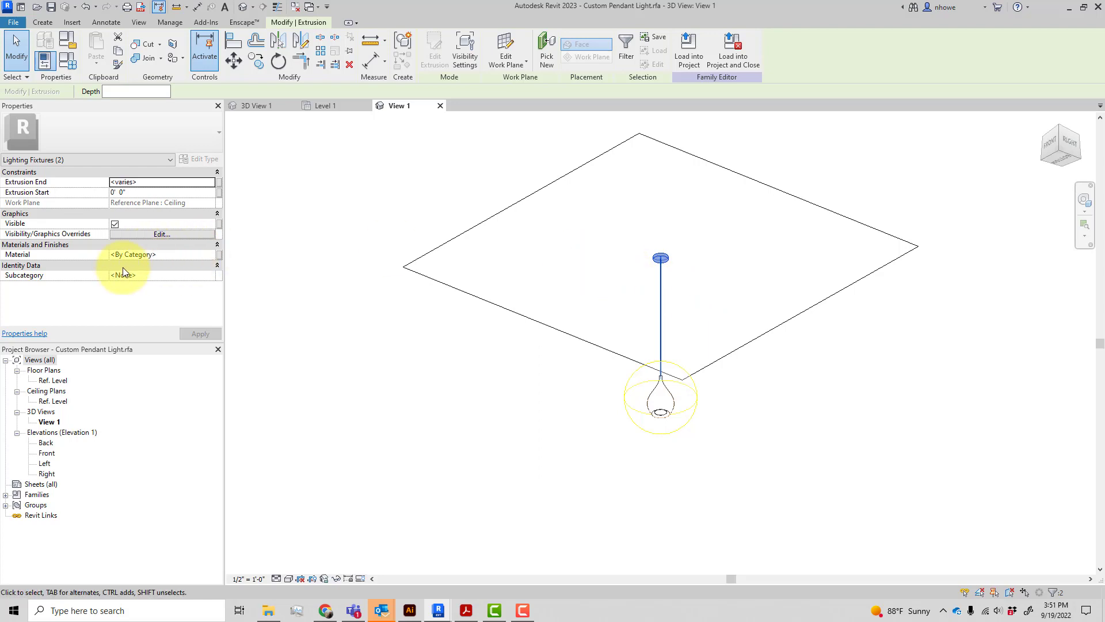
click(218, 255)
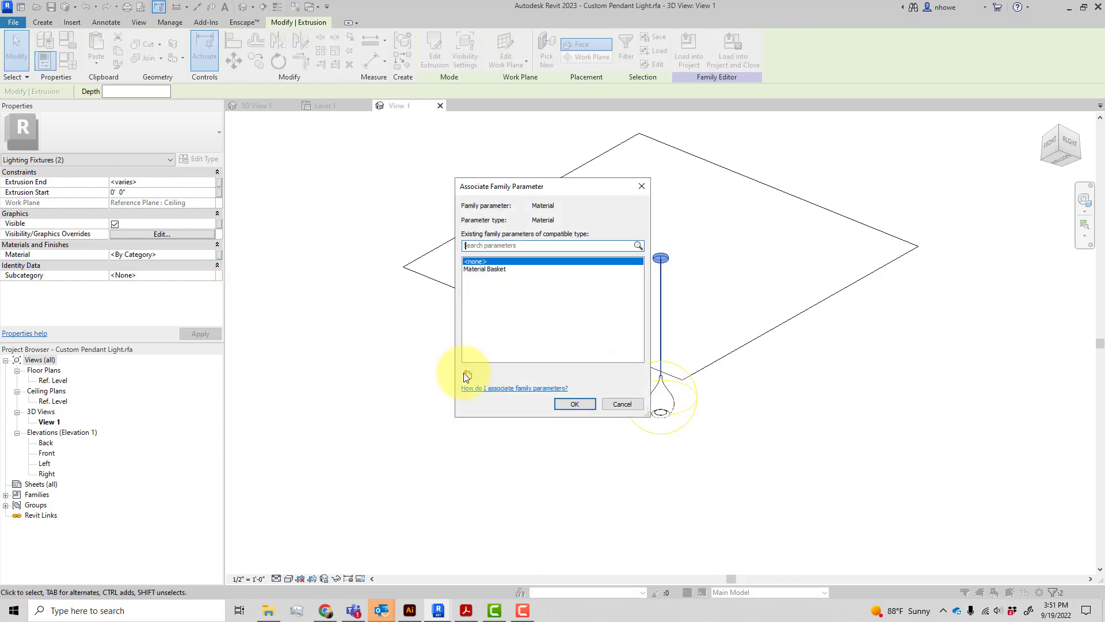
click(469, 374)
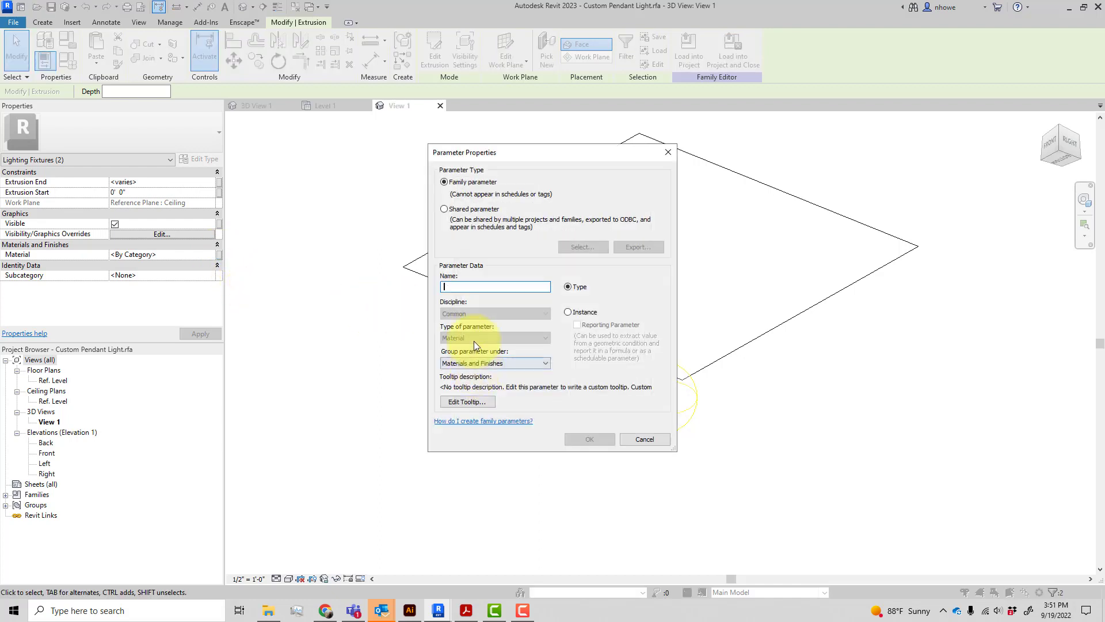
text(Ma)
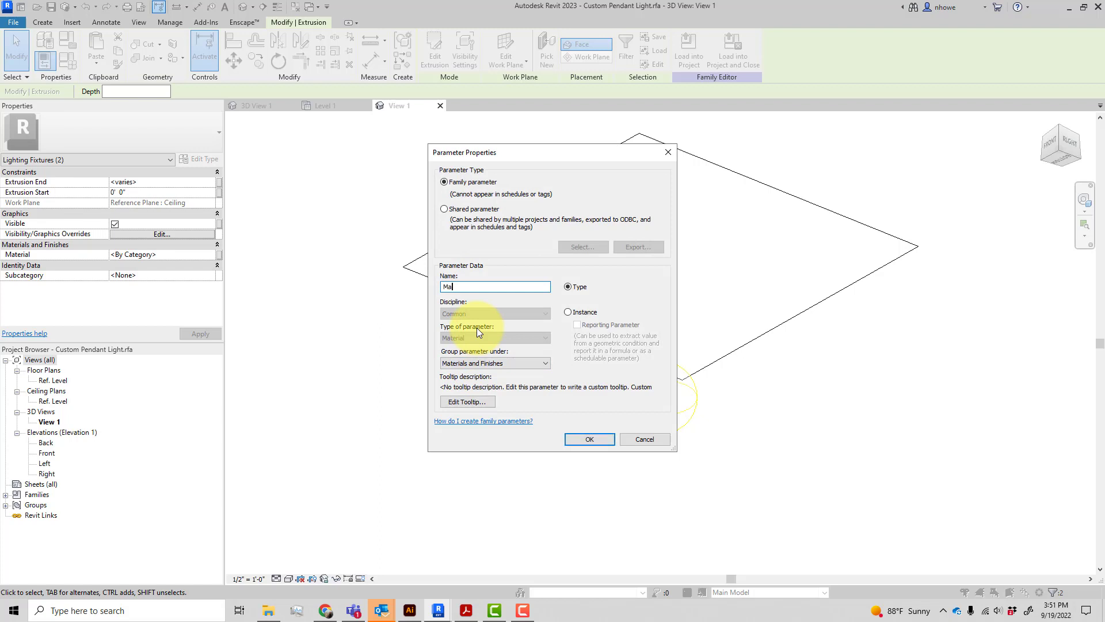
text(terial)
key(BackSpace)
key(BackSpace)
key(BackSpace)
key(BackSpace)
key(BackSpace)
key(BackSpace)
key(BackSpace)
key(BackSpace)
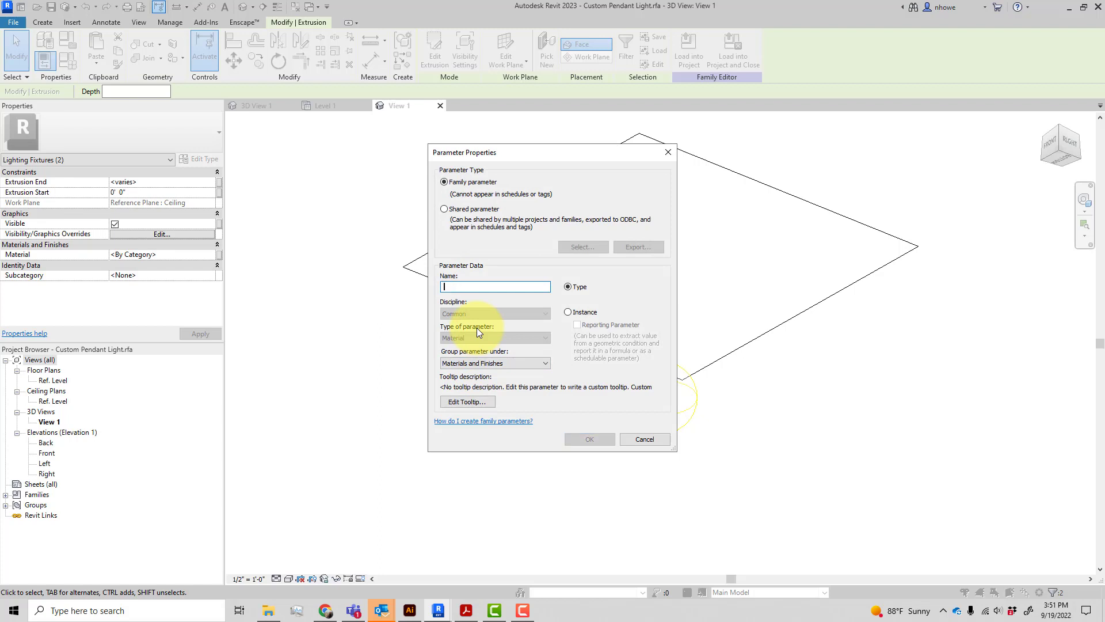
text(Fixt)
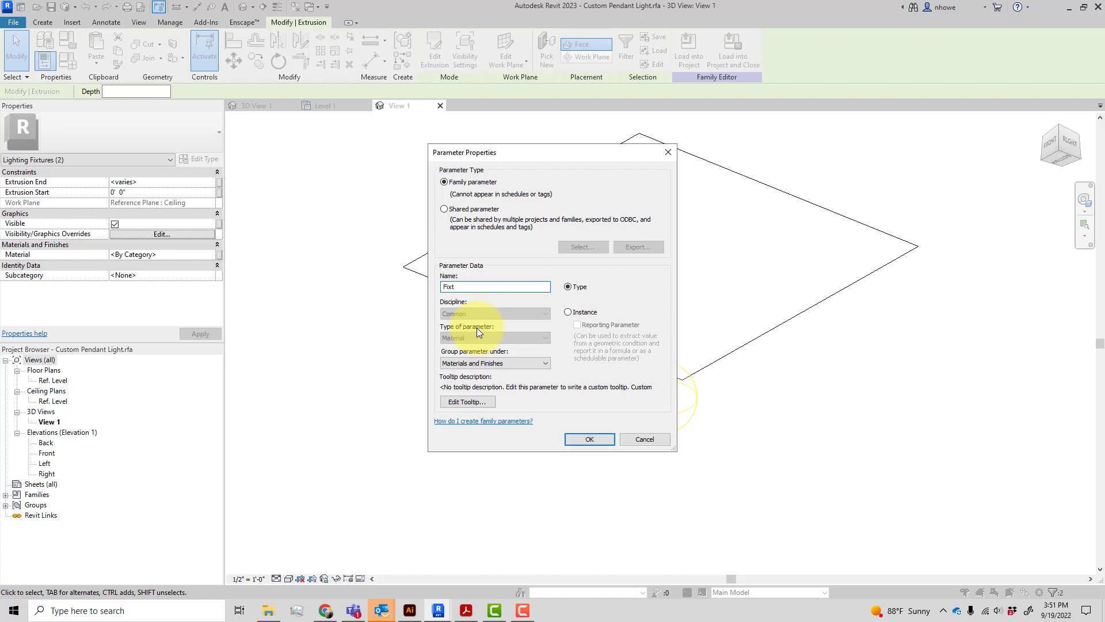
key(BackSpace)
key(BackSpace)
key(BackSpace)
key(BackSpace)
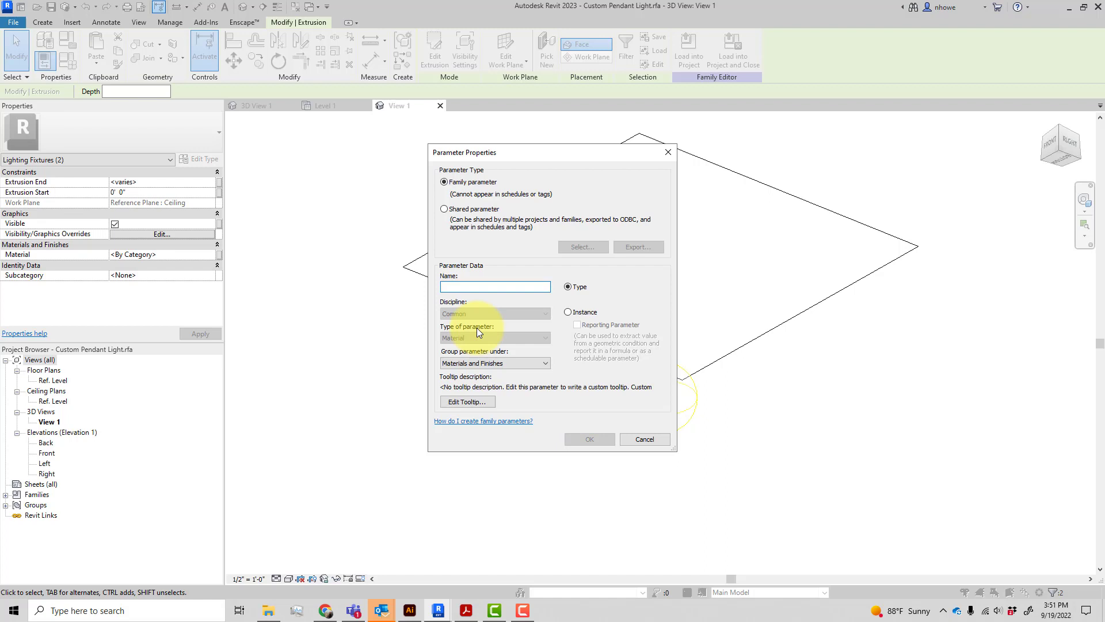
Name the new material parameter Hardware and associate it with the cord and canopy extrusions.
text(Hardware)
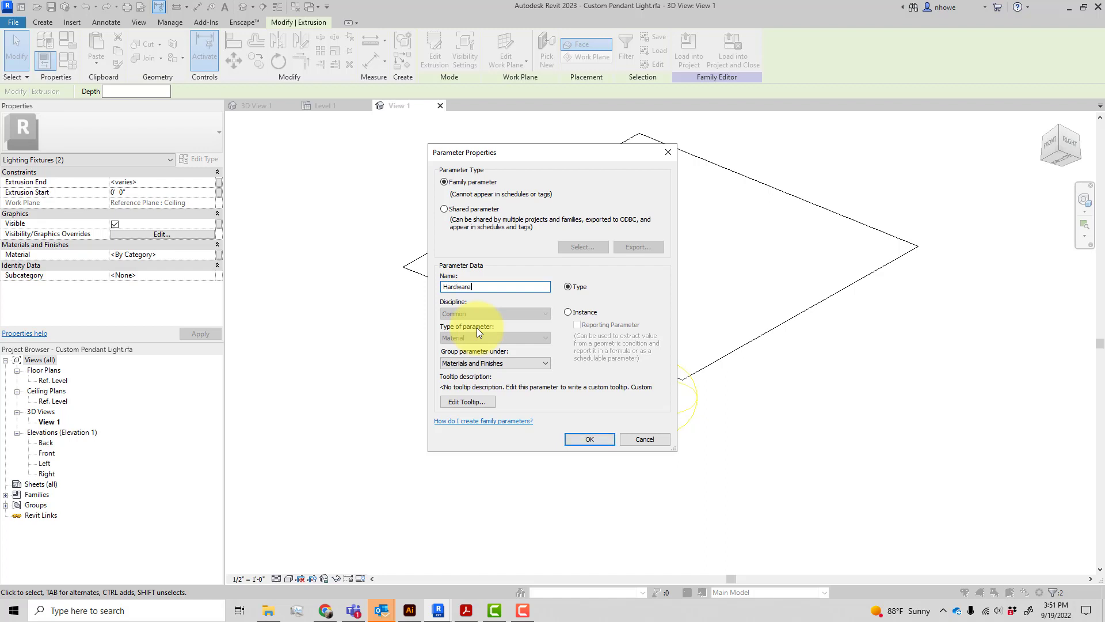
click(599, 441)
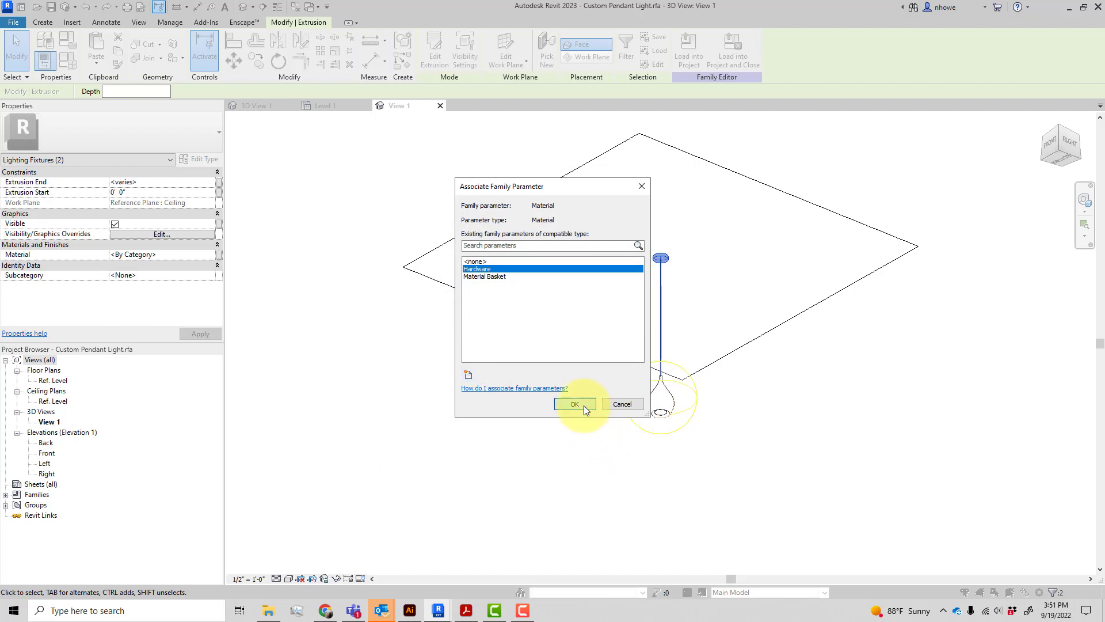
click(583, 406)
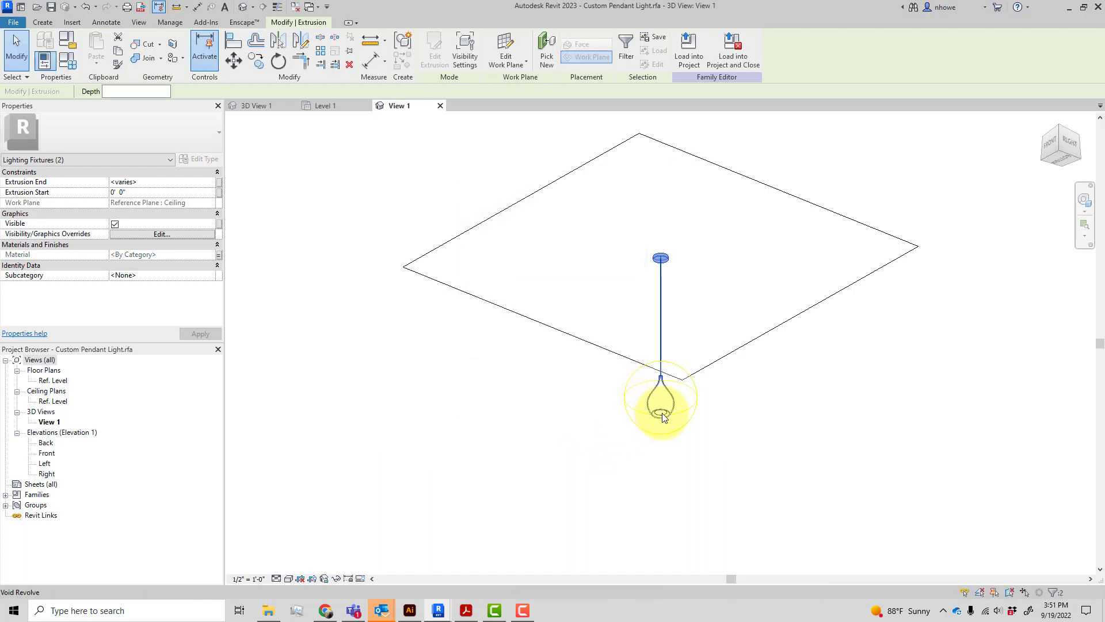
Associate the material of the solid cylinder extrusion inside the basket with a new family parameter named Shade.
click(662, 423)
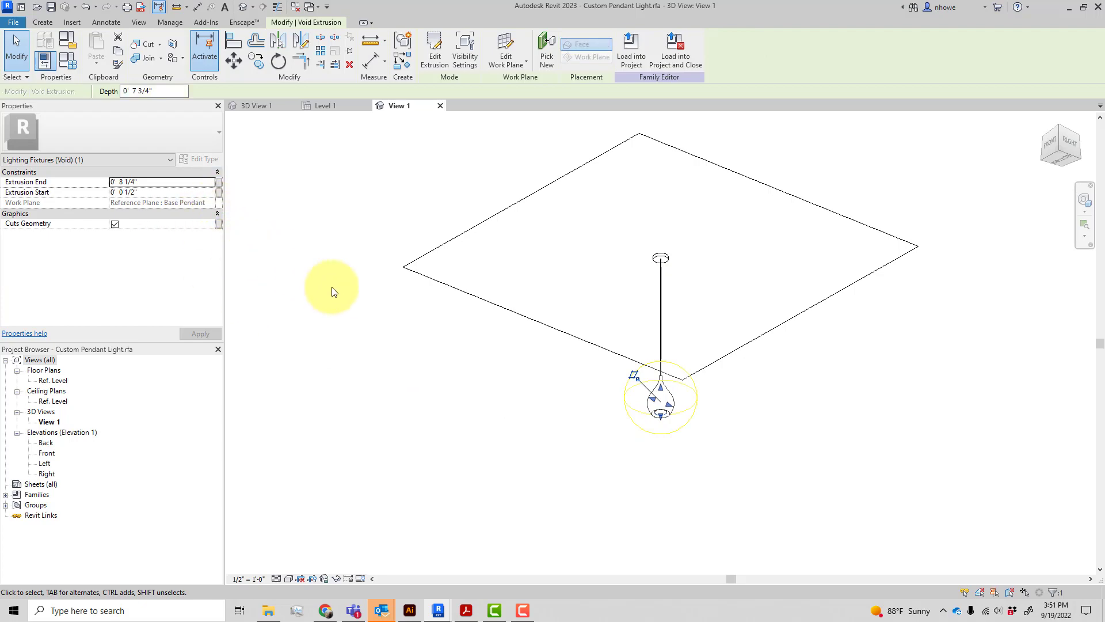
key(Escape)
scroll(664, 412, up, 5)
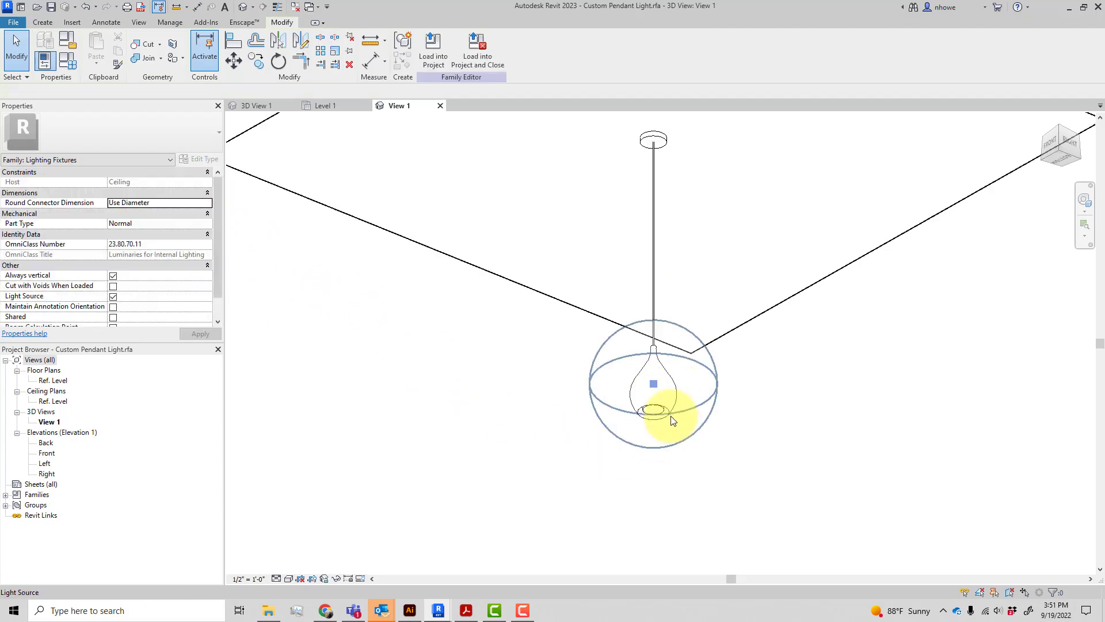
scroll(672, 420, up, 3)
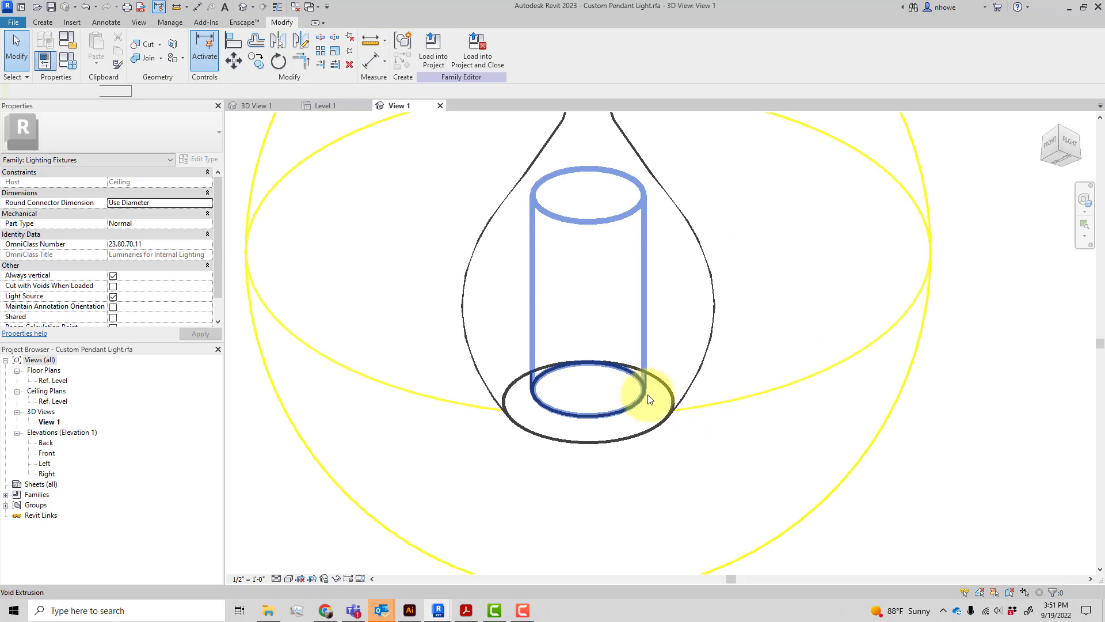
click(644, 429)
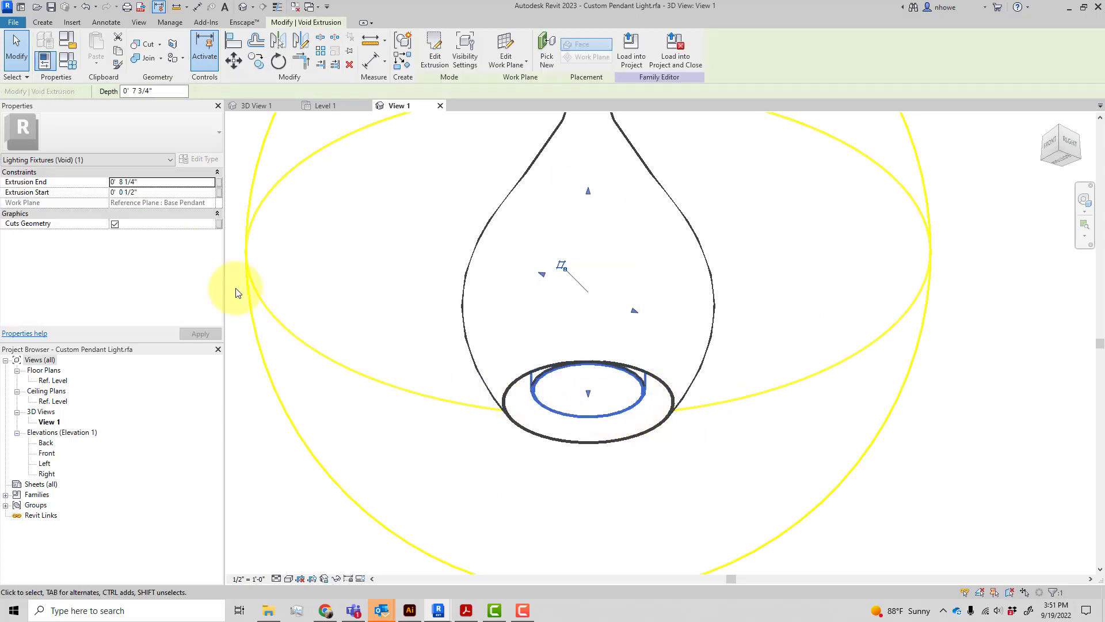
click(530, 379)
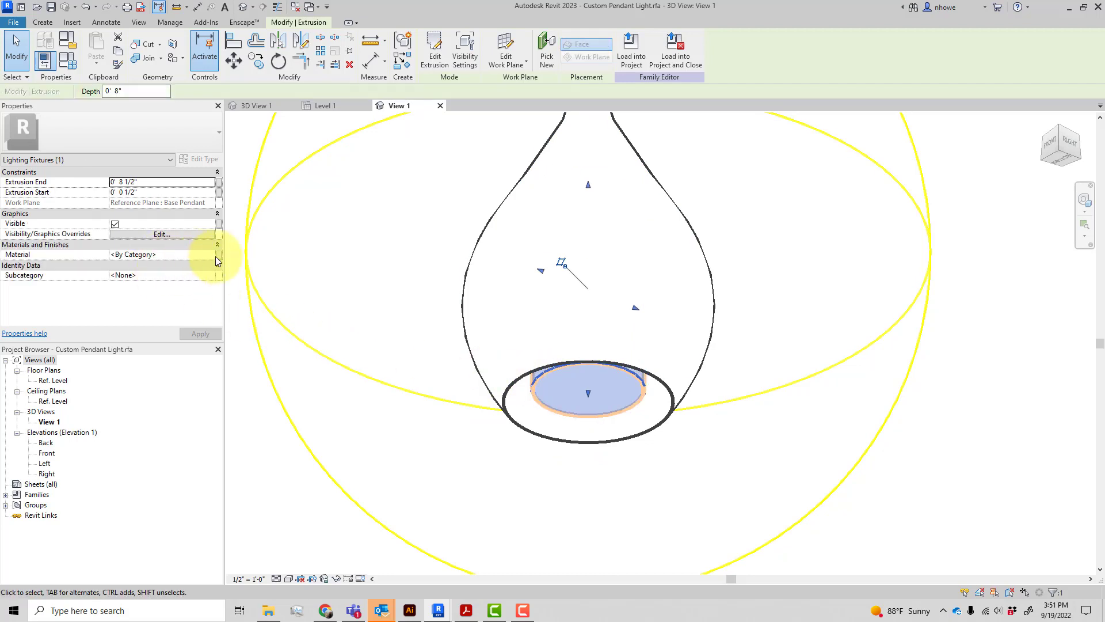
click(220, 253)
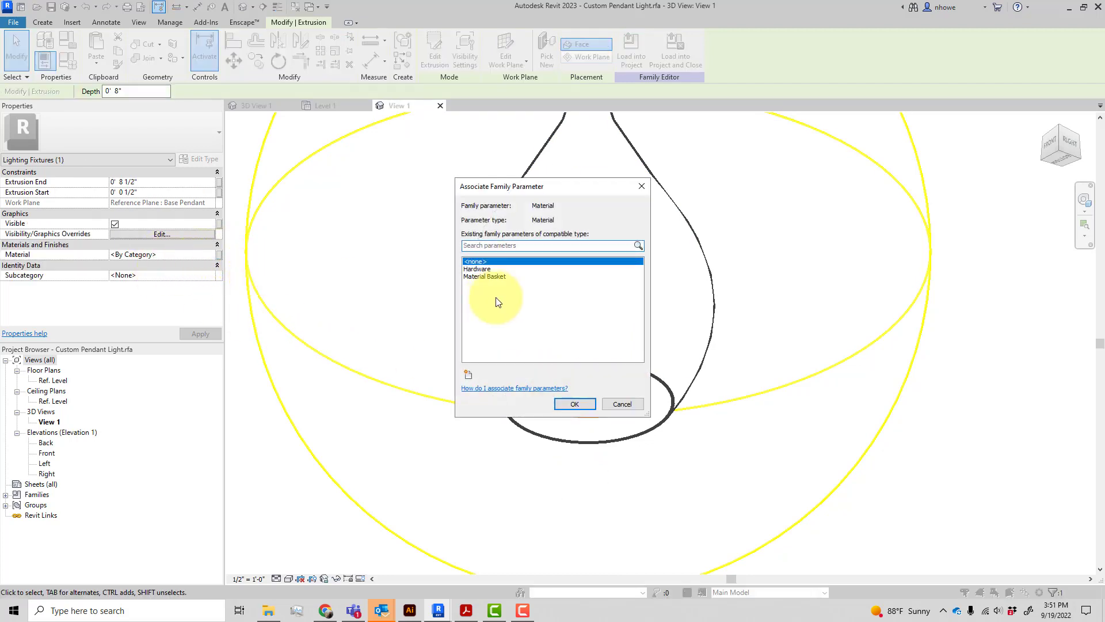
click(469, 374)
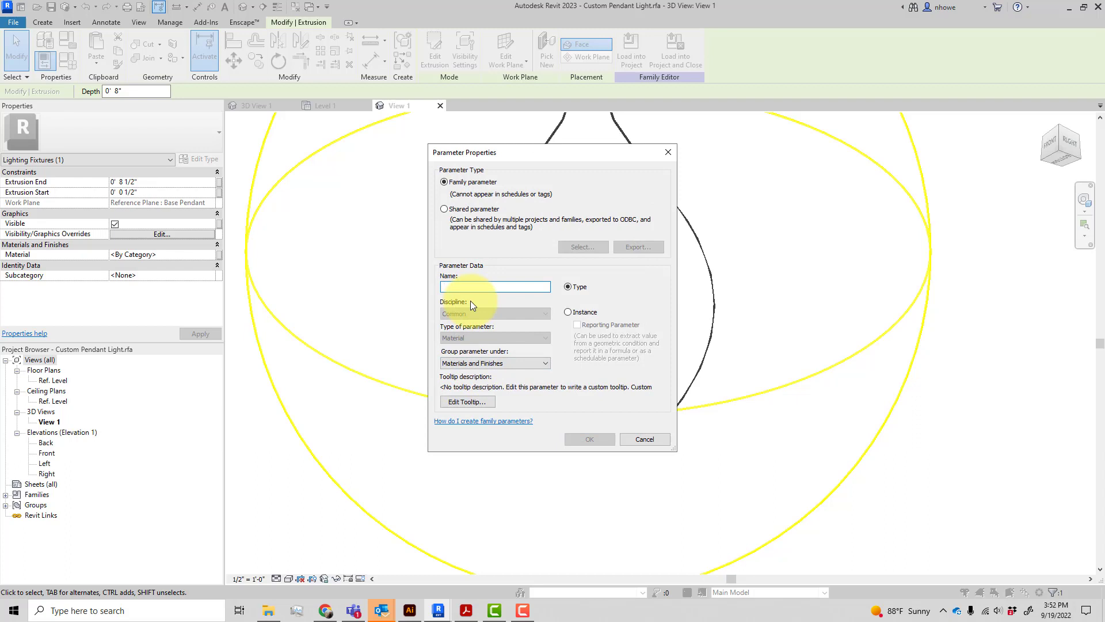
text(Shade)
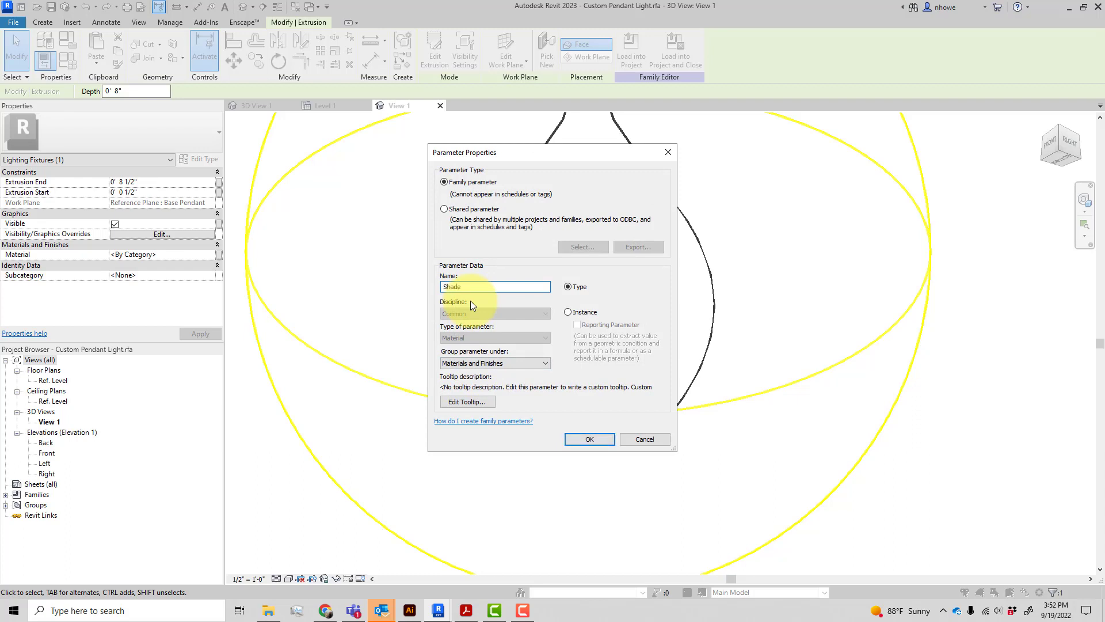
click(590, 438)
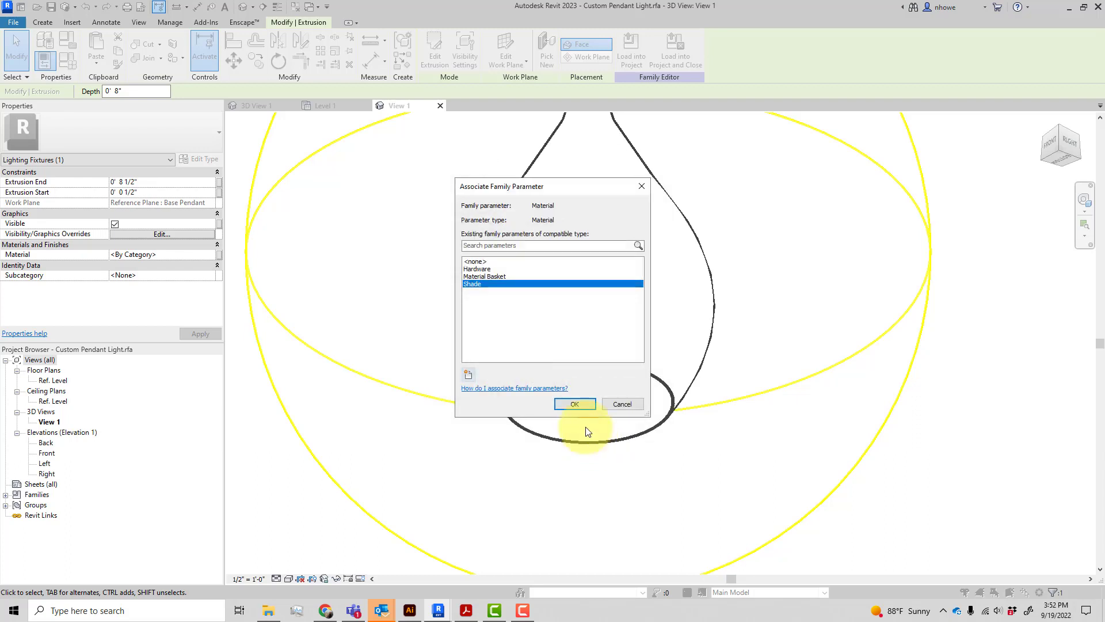
click(576, 403)
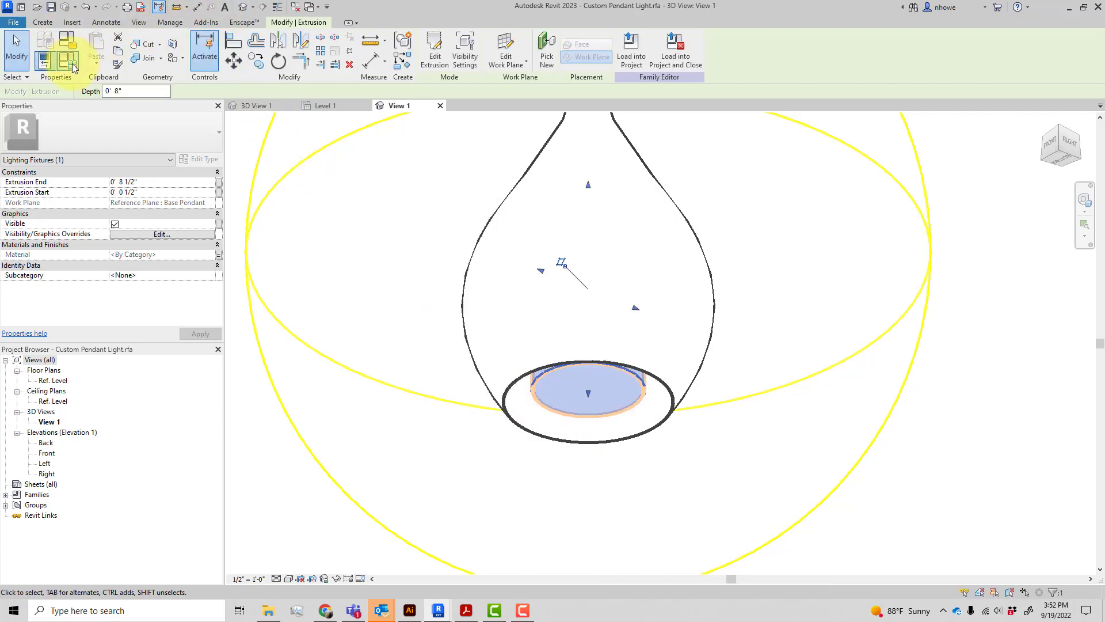
Open the family types, browse materials for the Shade parameter and select 0- Light Source.
key(f)
key(t)
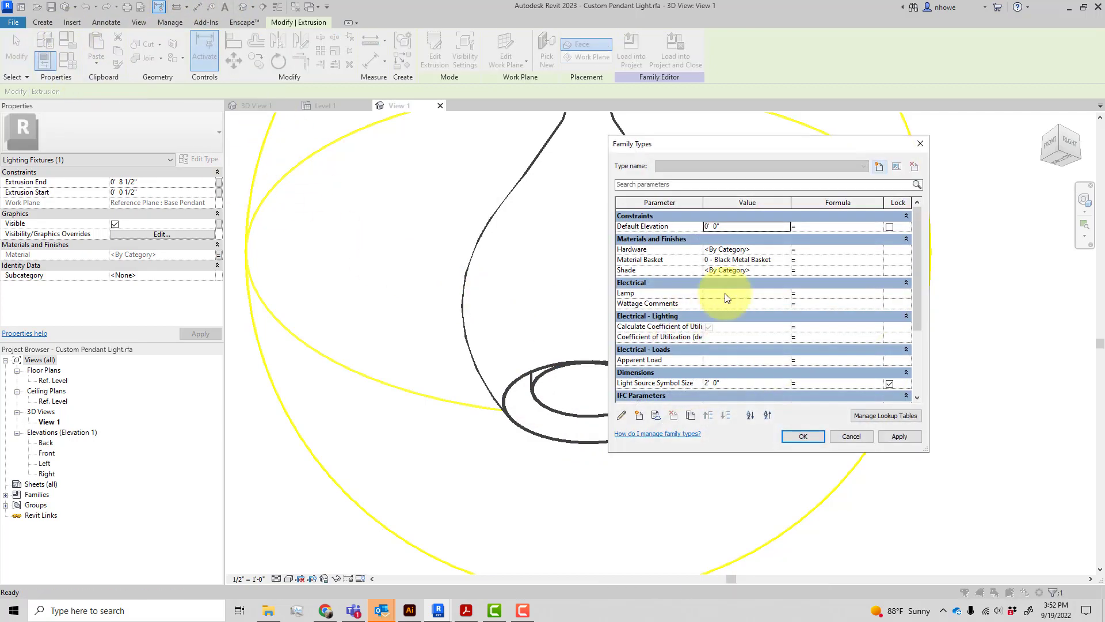
click(777, 270)
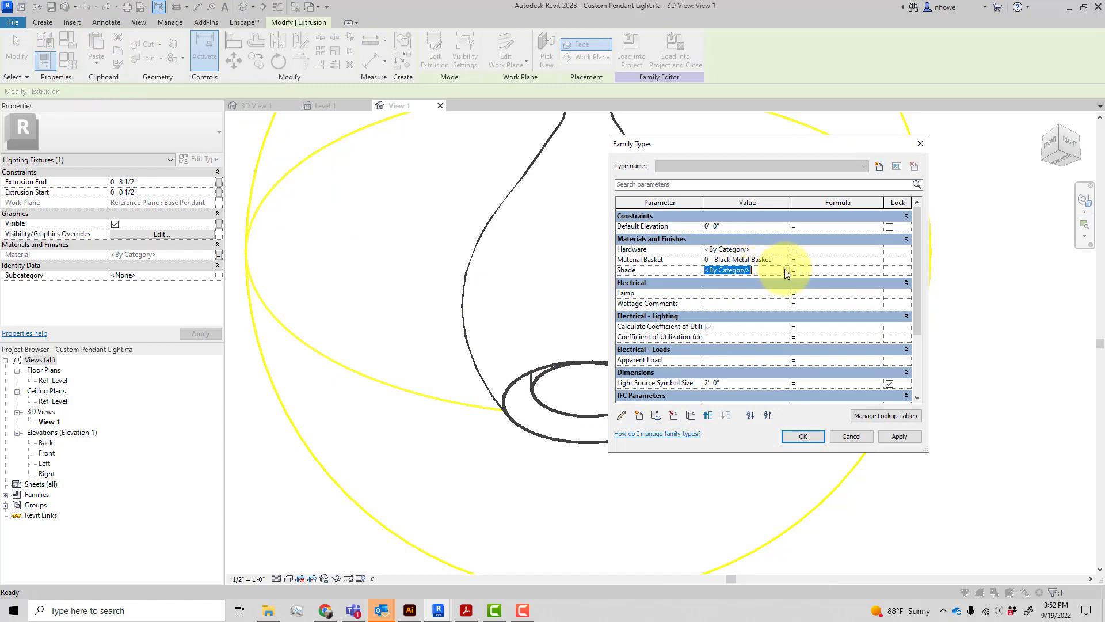
click(786, 270)
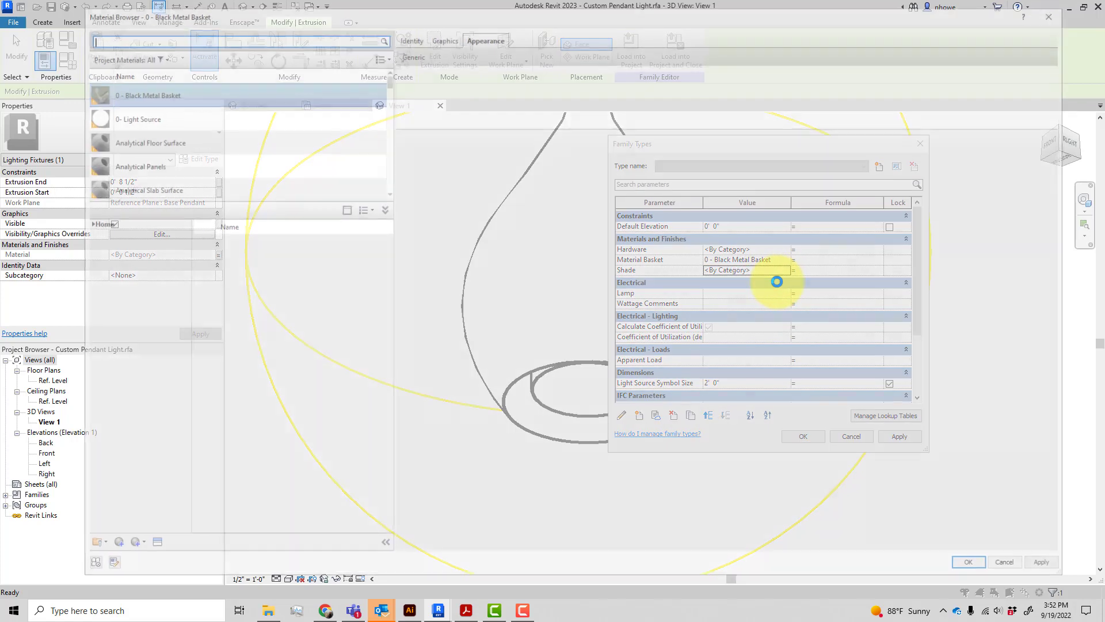
click(223, 118)
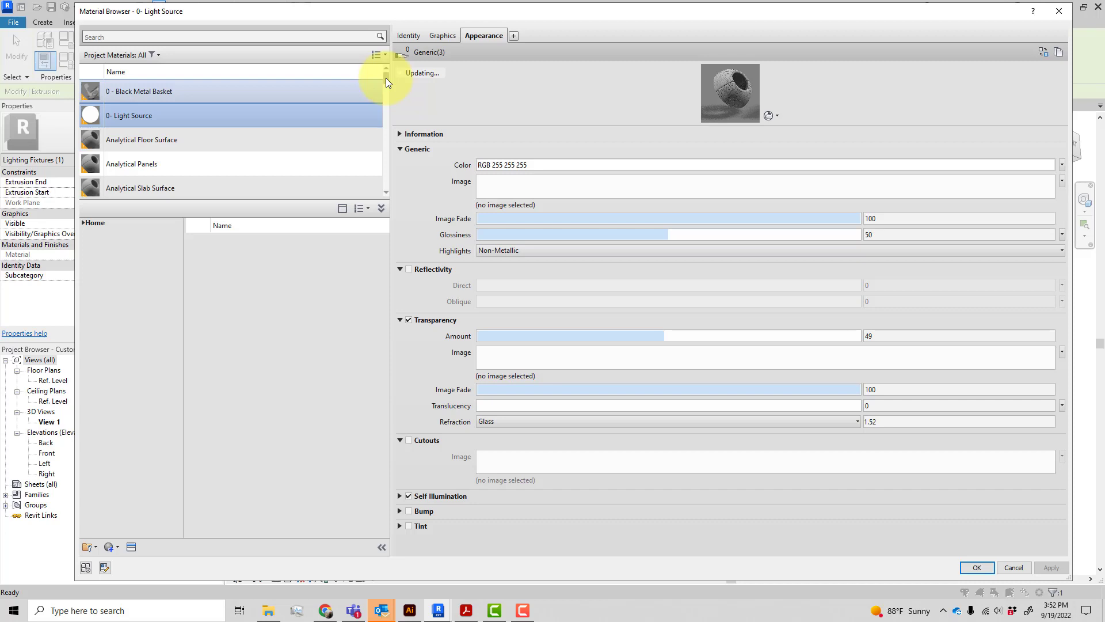
Search the material browser for "frosted" materials for the shade and clear the search.
drag(385, 81, 381, 69)
click(253, 35)
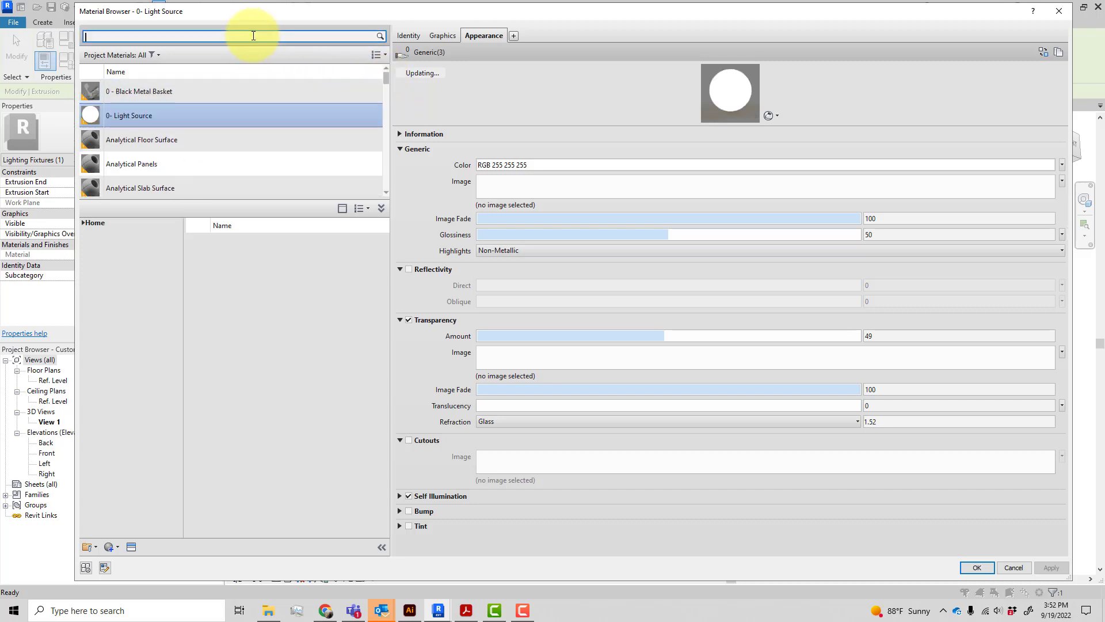
text(frosted)
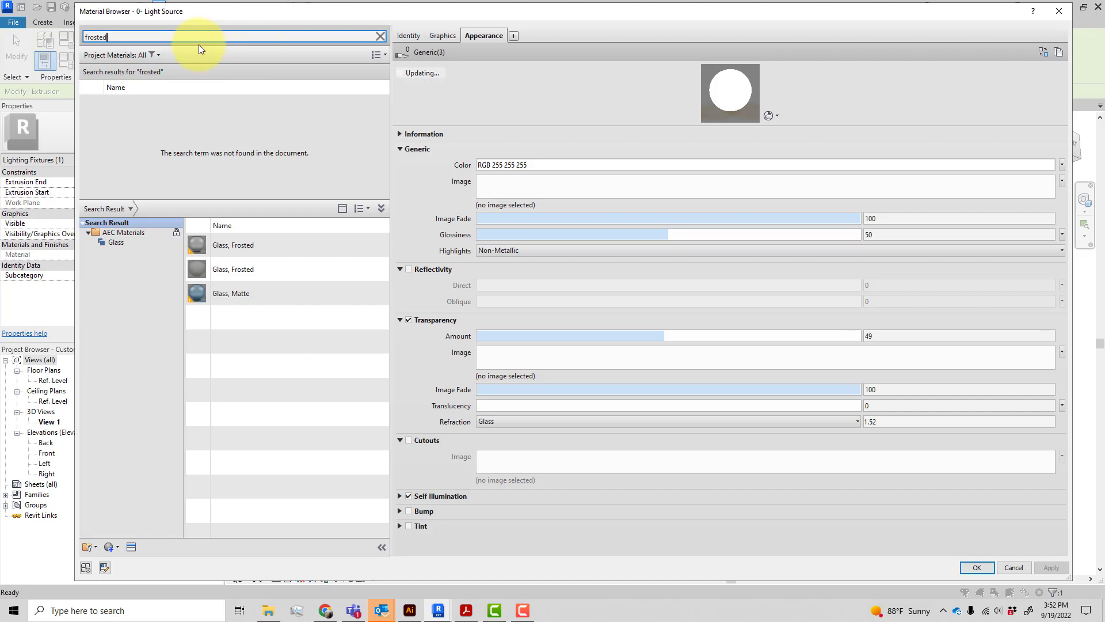
key(ctrl+a)
key(BackSpace)
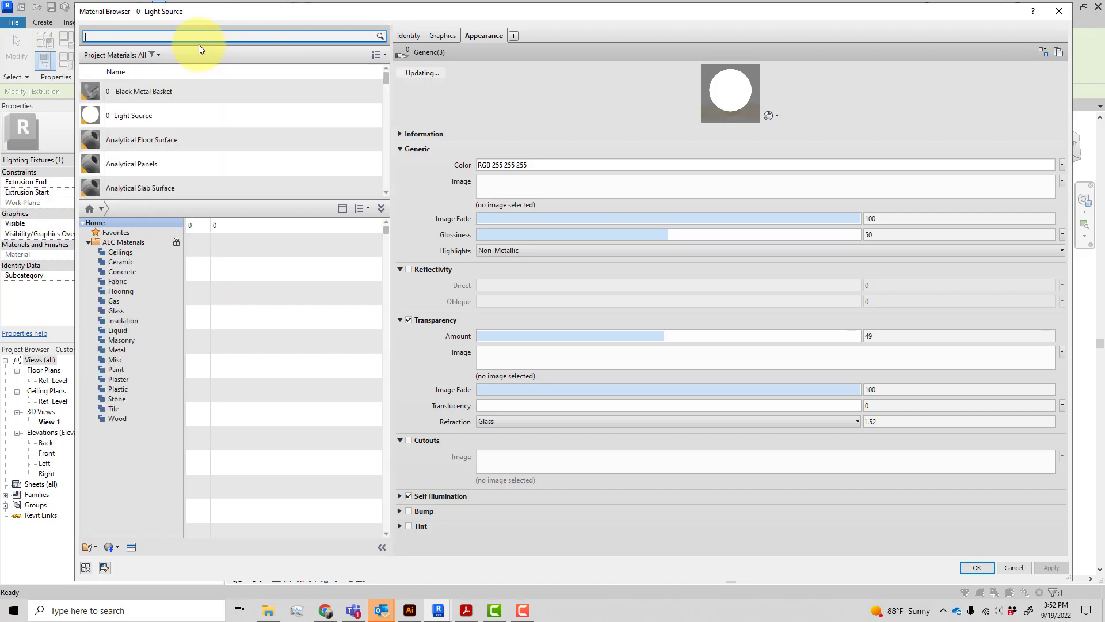
Search the materials for "ligh" and assign 0- Light Source to the Shade parameter.
text(ligh)
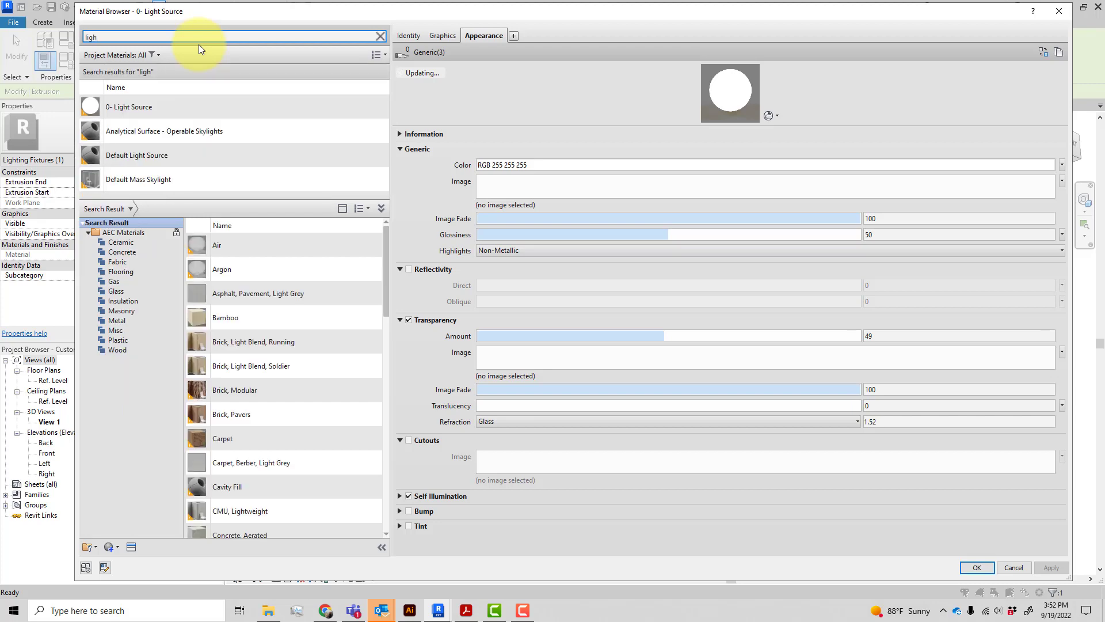
click(173, 108)
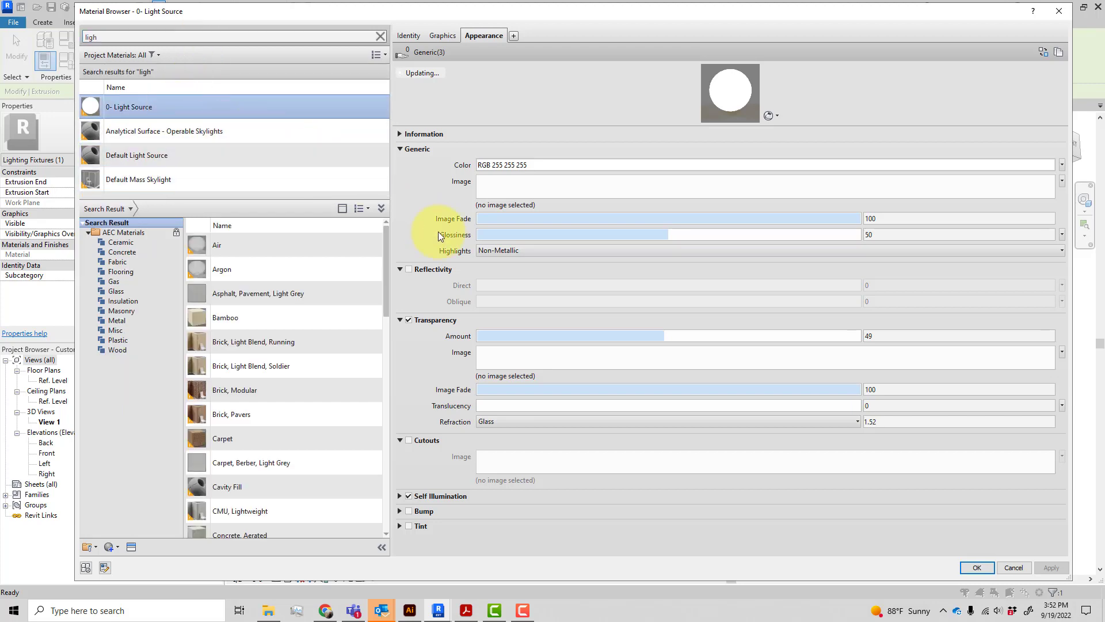
click(977, 568)
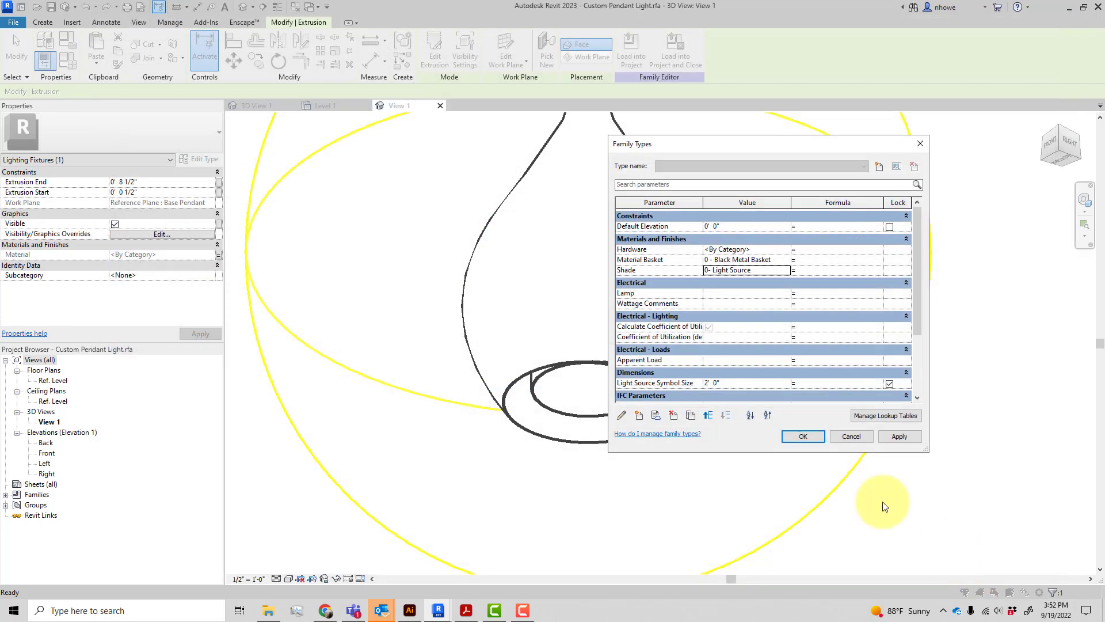
click(779, 249)
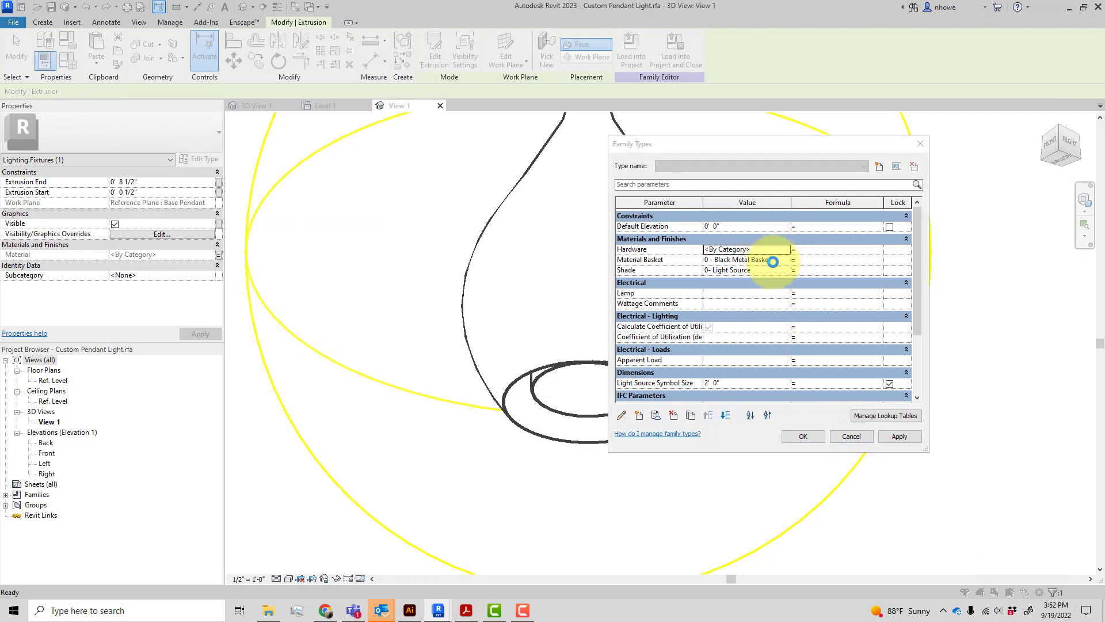
click(785, 251)
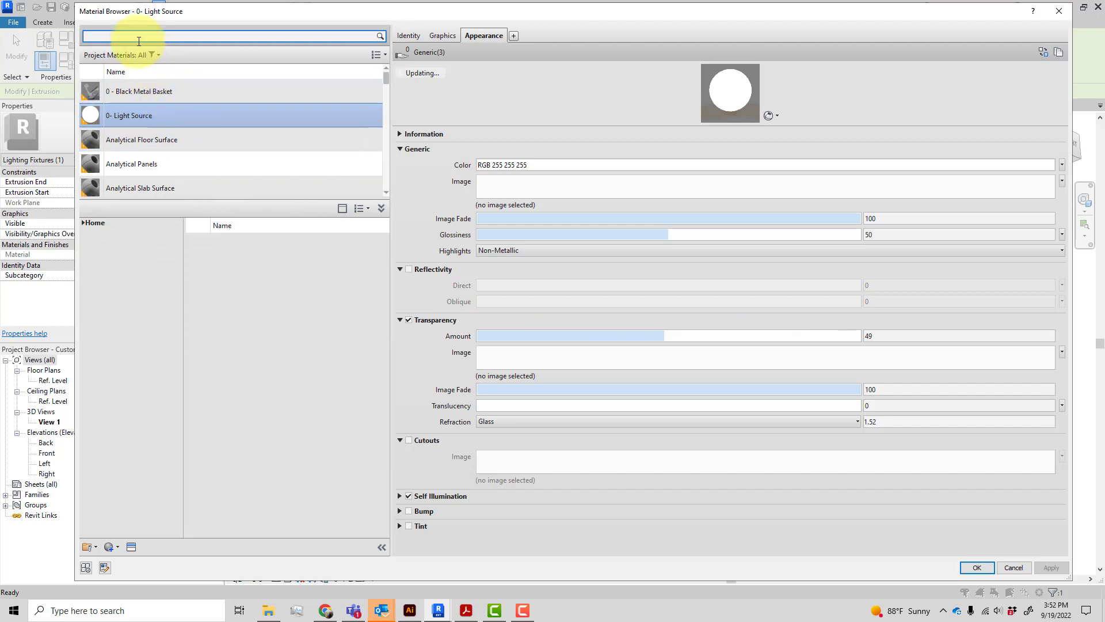
text(black)
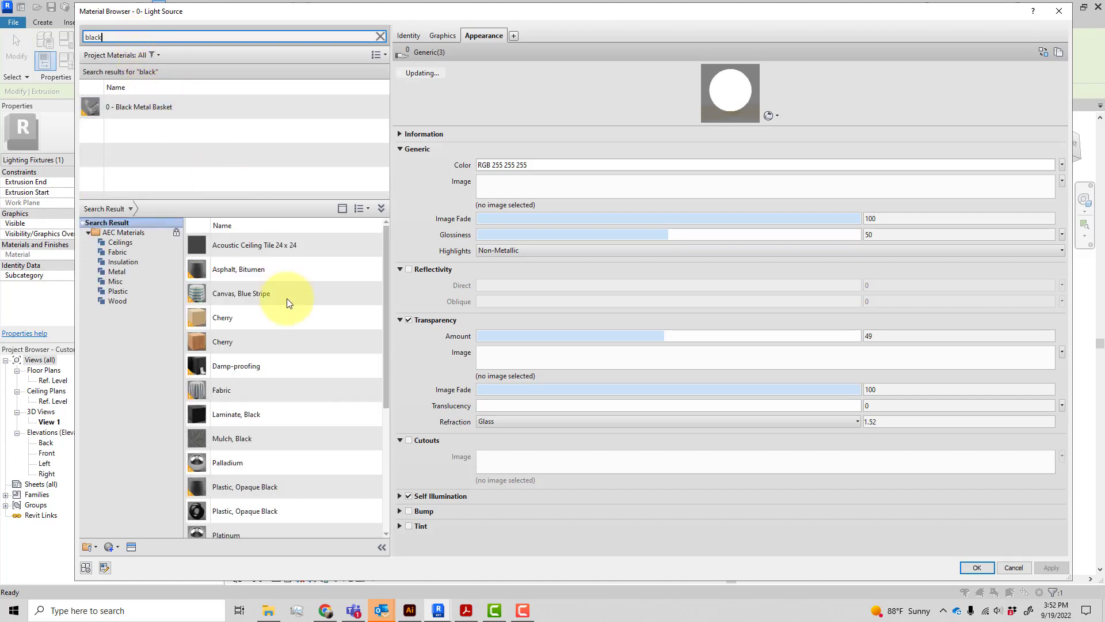
scroll(272, 370, down, 2)
scroll(272, 375, down, 1)
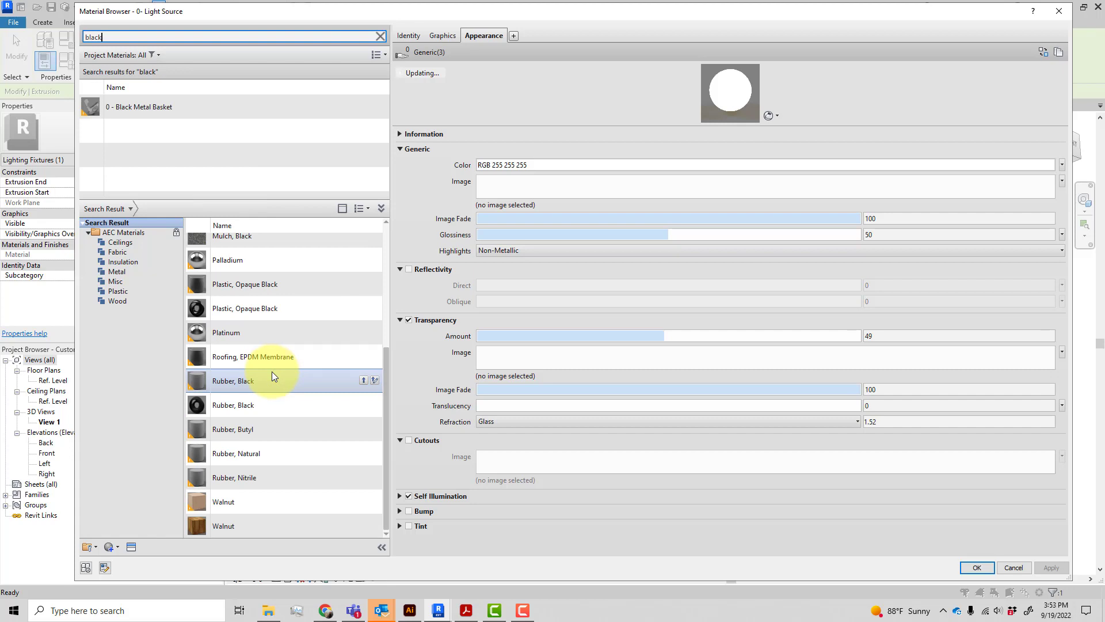
scroll(271, 373, up, 3)
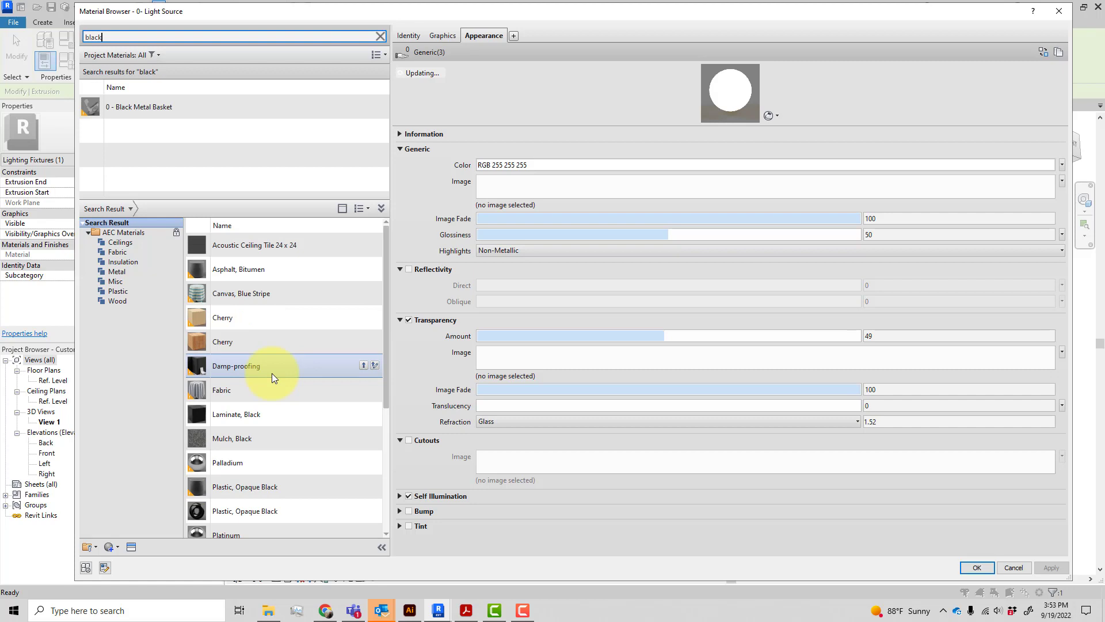
click(109, 271)
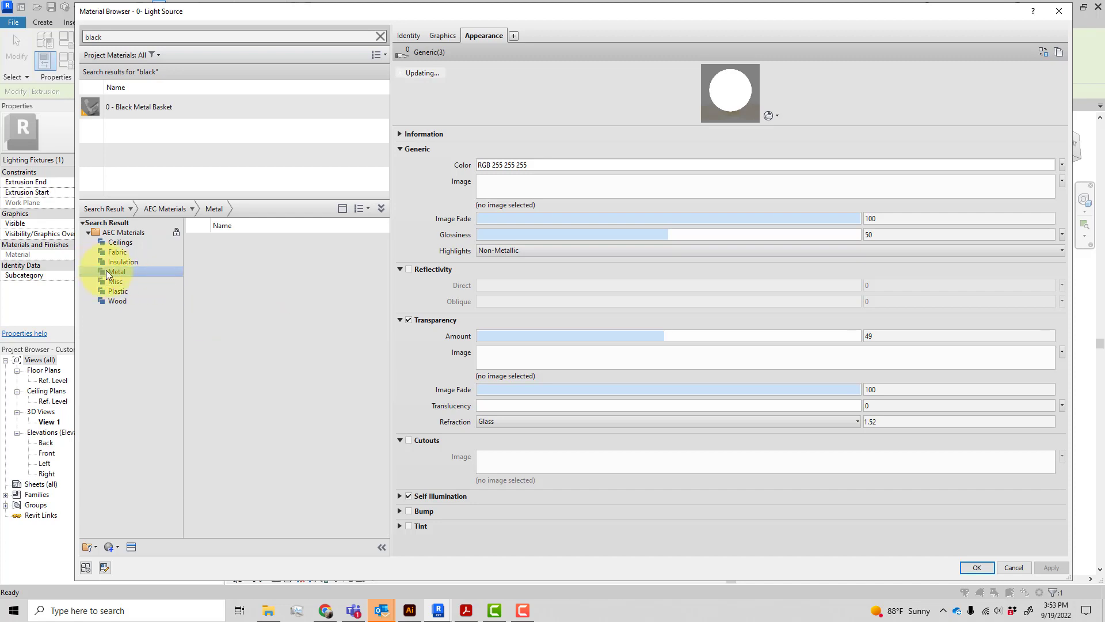
click(88, 233)
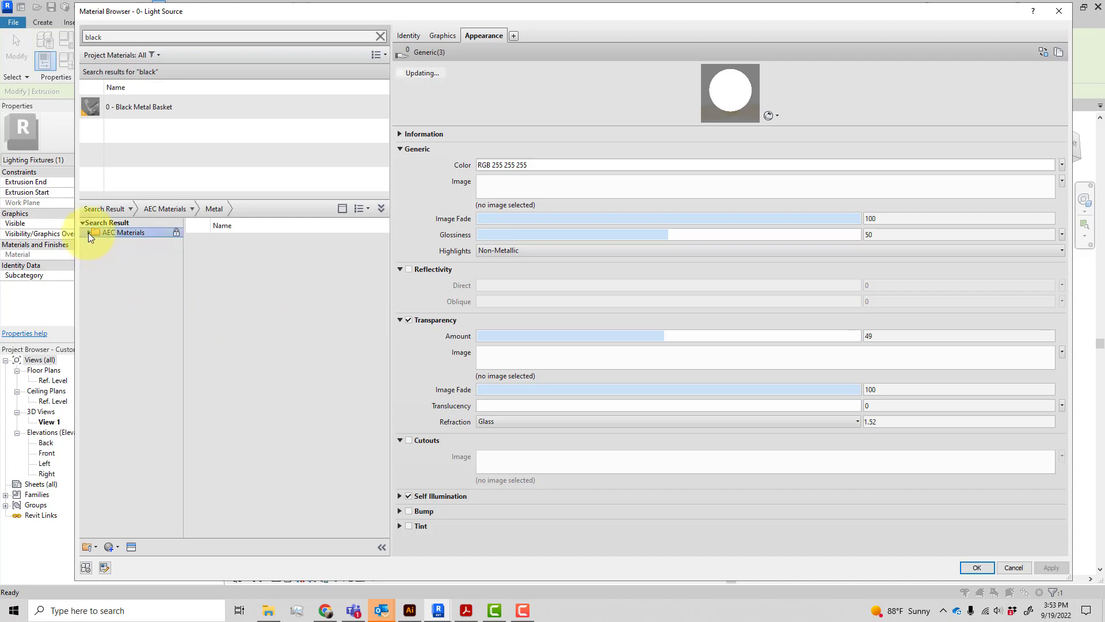
click(88, 232)
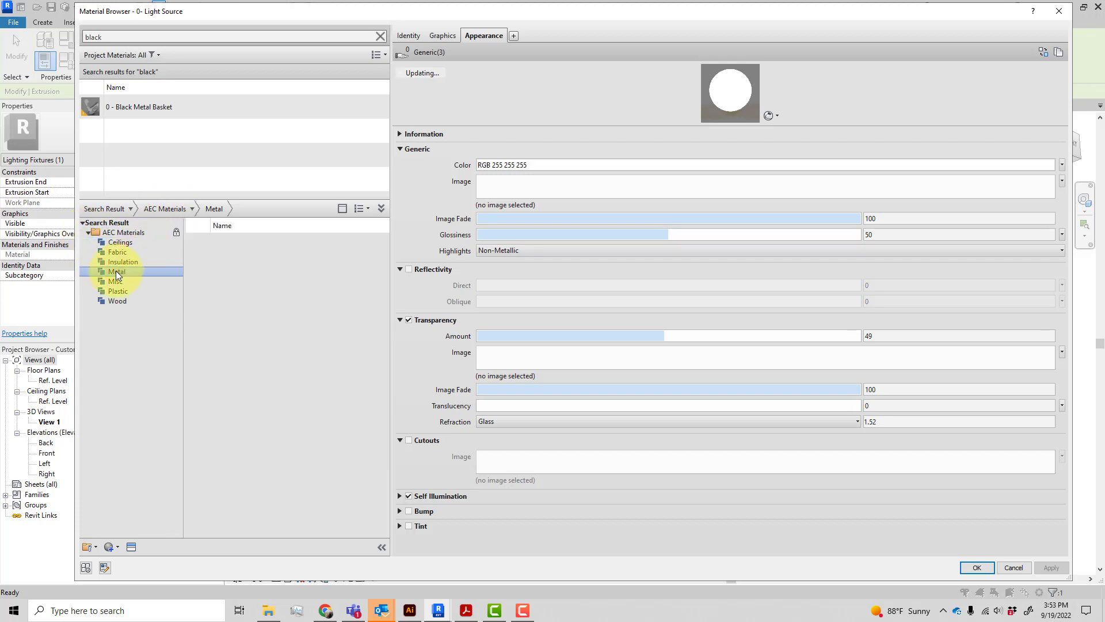
key(Escape)
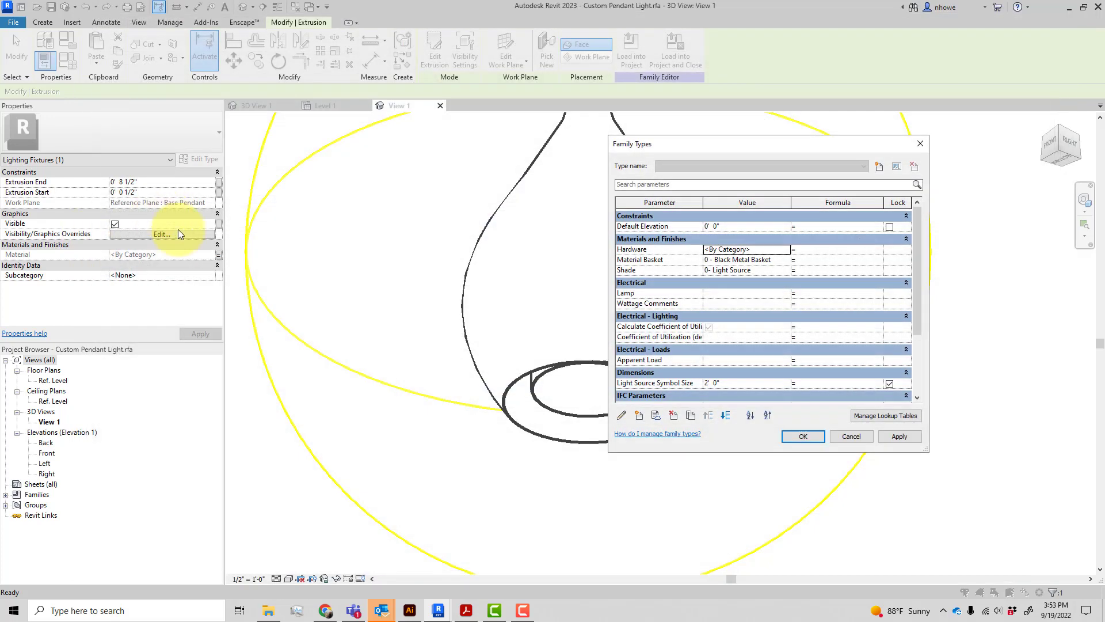
Browse materials for the Hardware parameter and show the Metal category of the AEC Materials library.
click(785, 250)
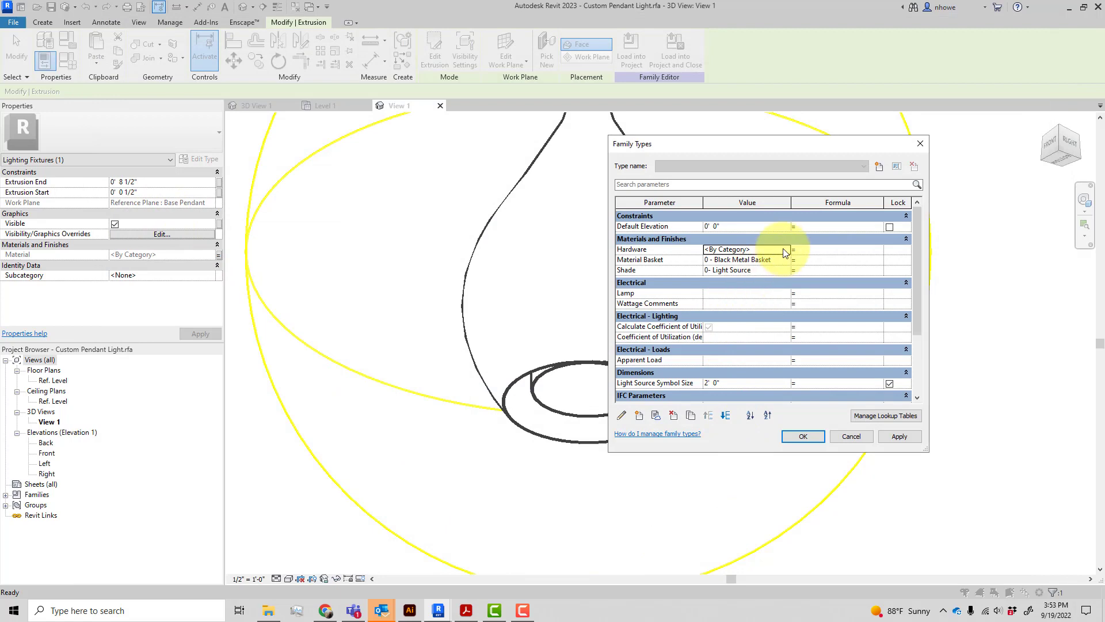
click(786, 250)
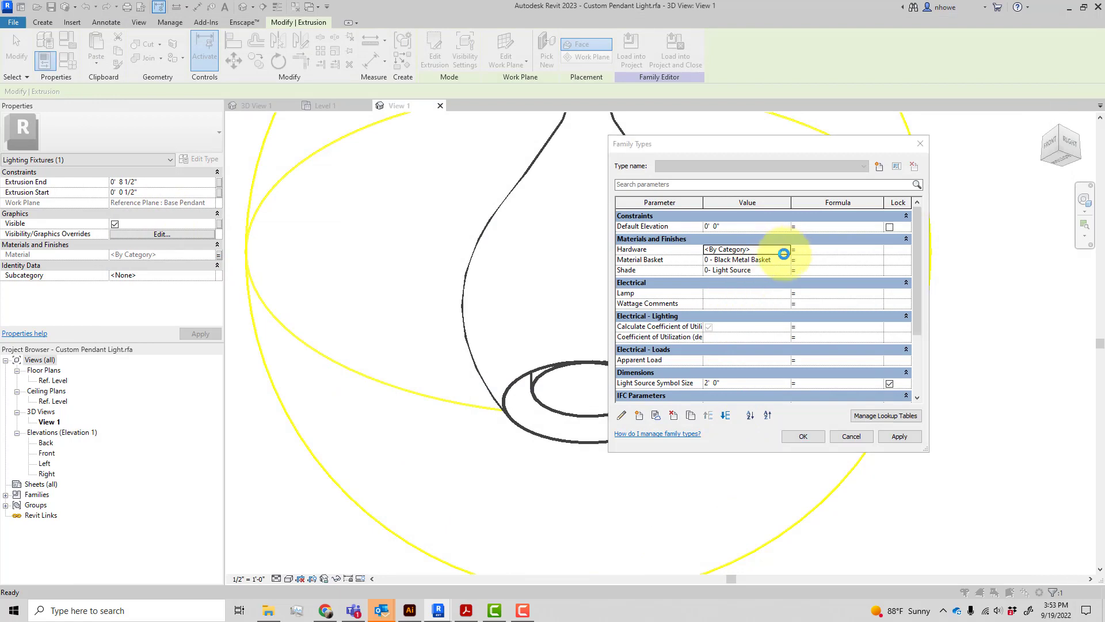
click(91, 223)
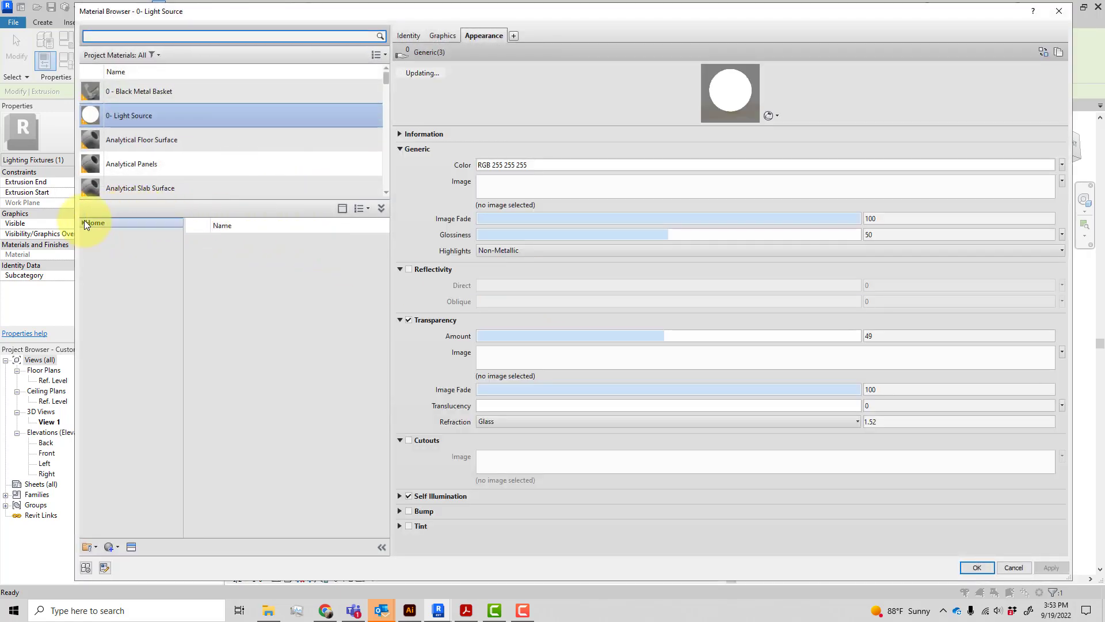
click(82, 223)
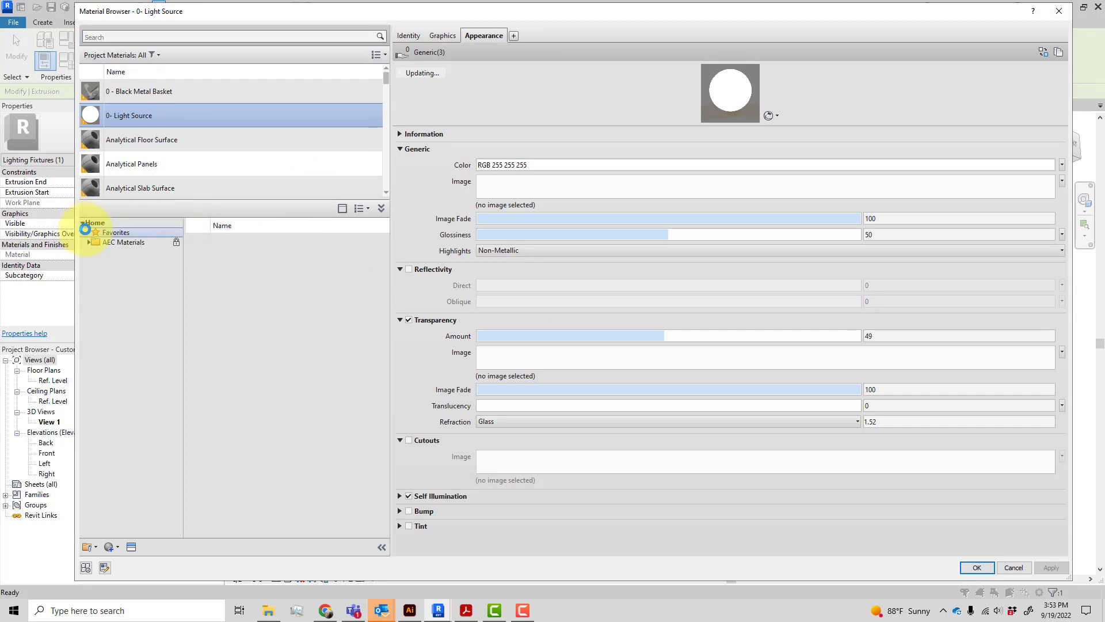
click(86, 244)
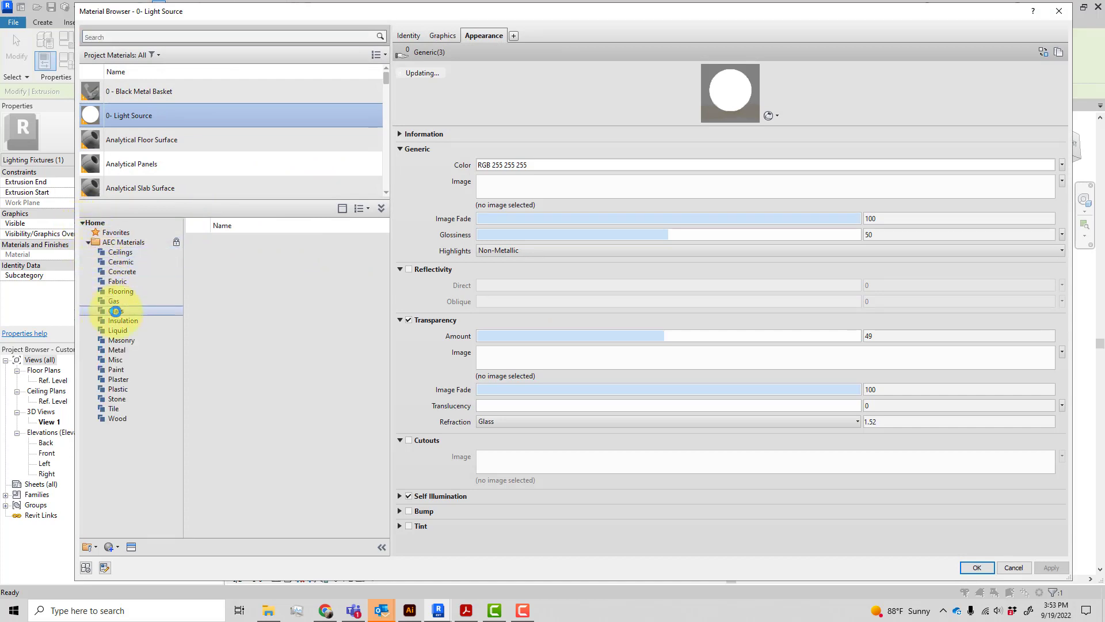
click(126, 352)
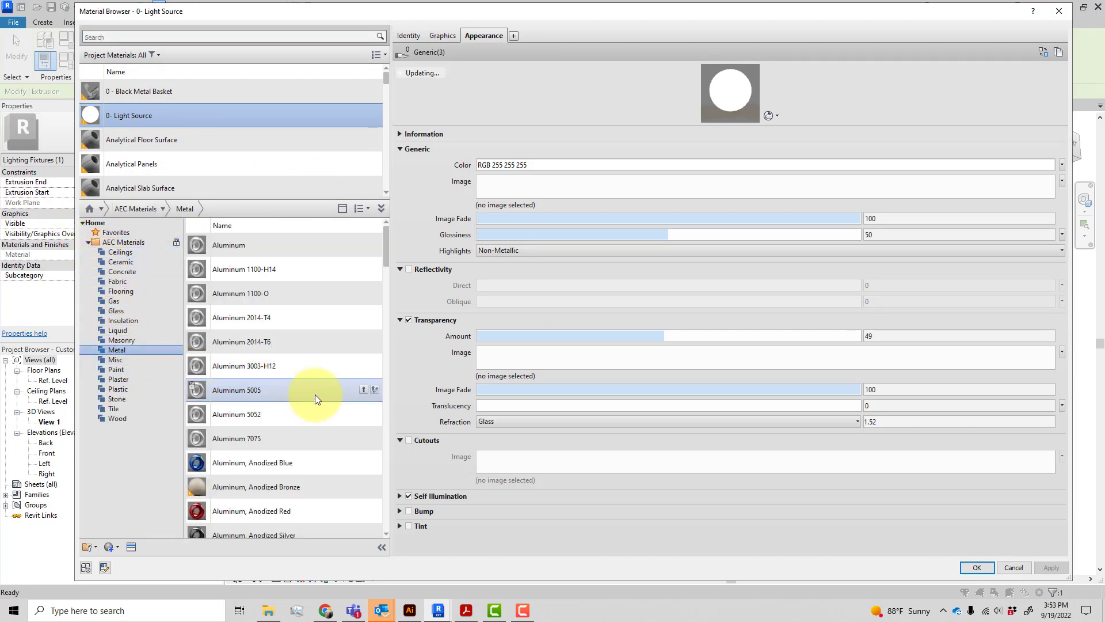
Add Steel, Paint Finish, Dark Gray from the Metal library to the project materials and bring it up for editing.
scroll(316, 395, down, 1)
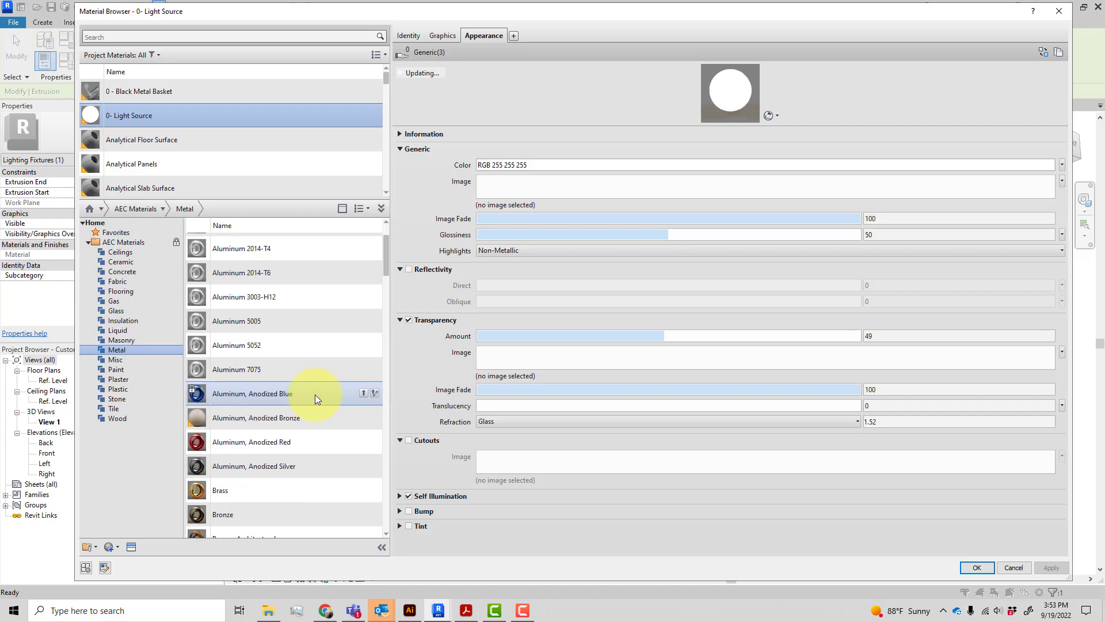
click(289, 465)
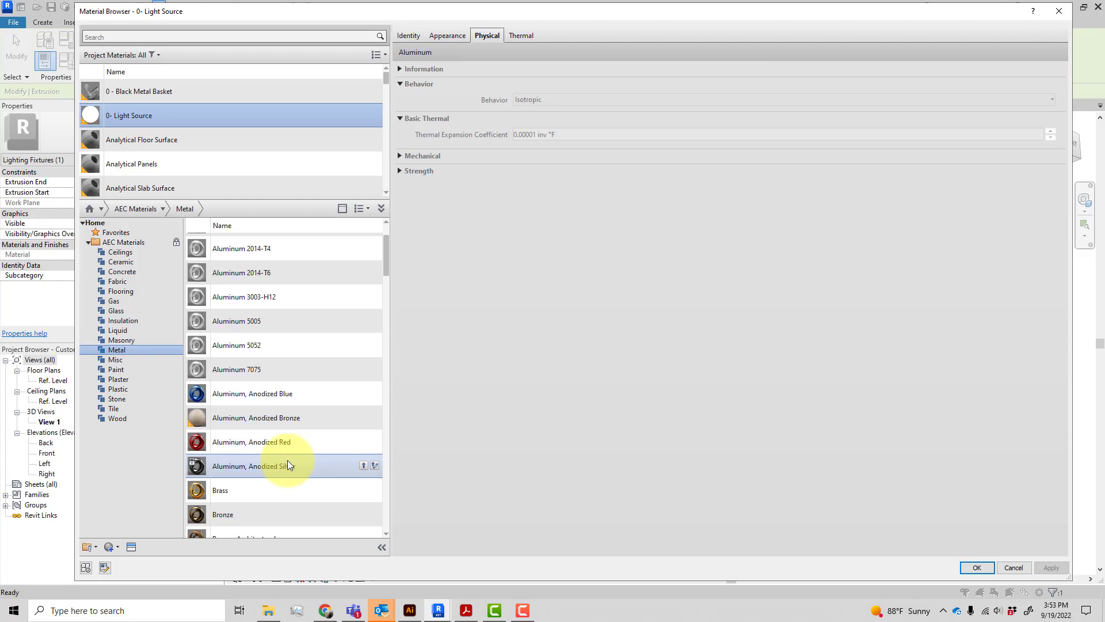
scroll(297, 464, down, 7)
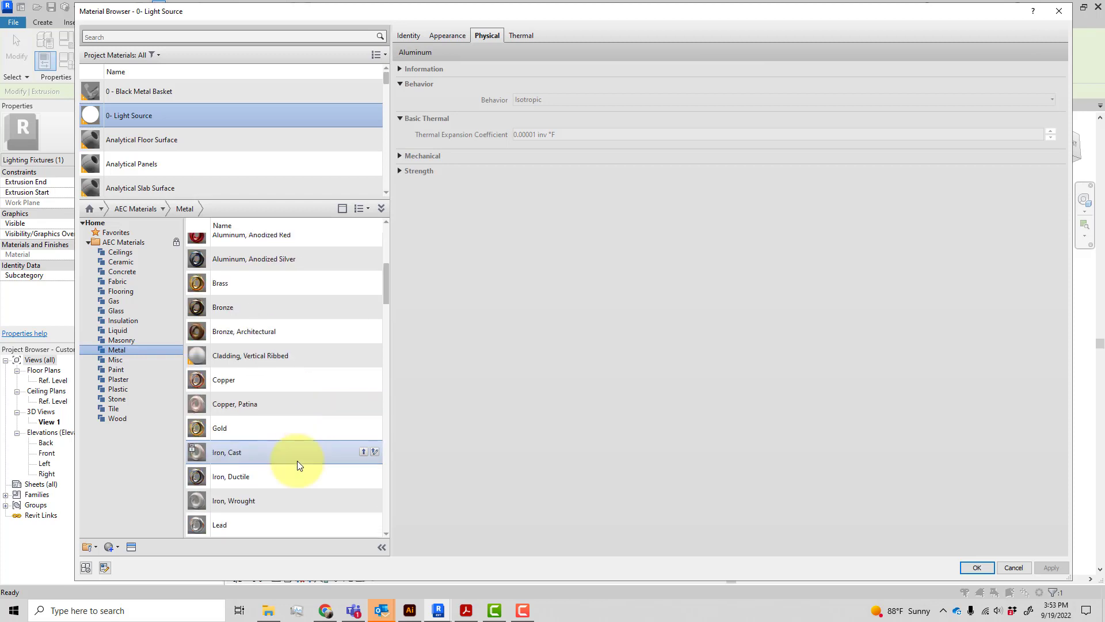
scroll(297, 459, down, 12)
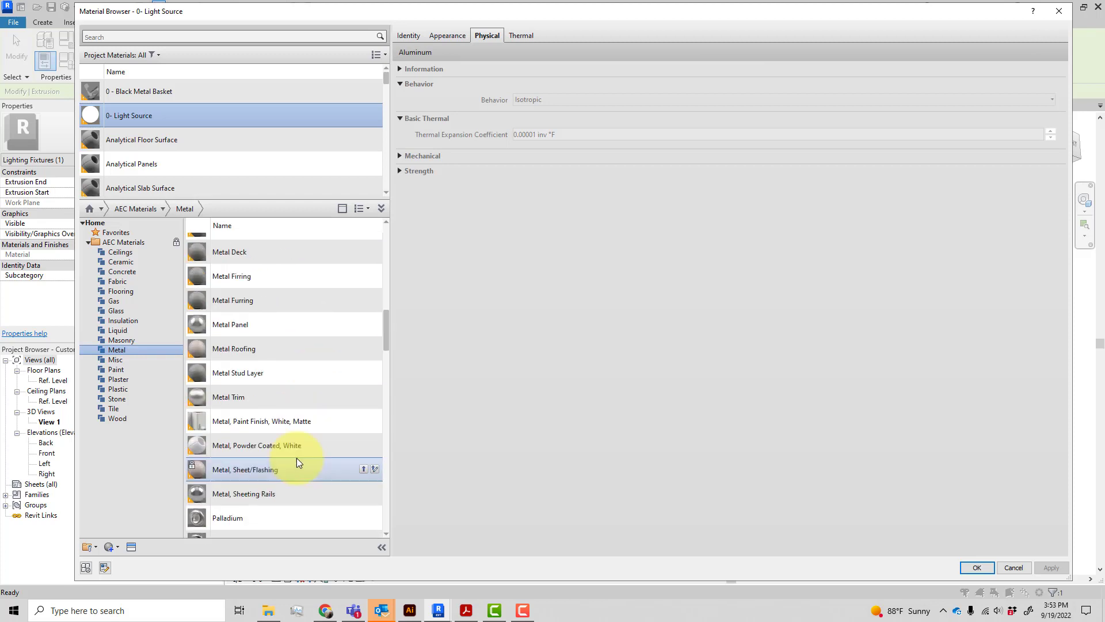
scroll(296, 455, down, 7)
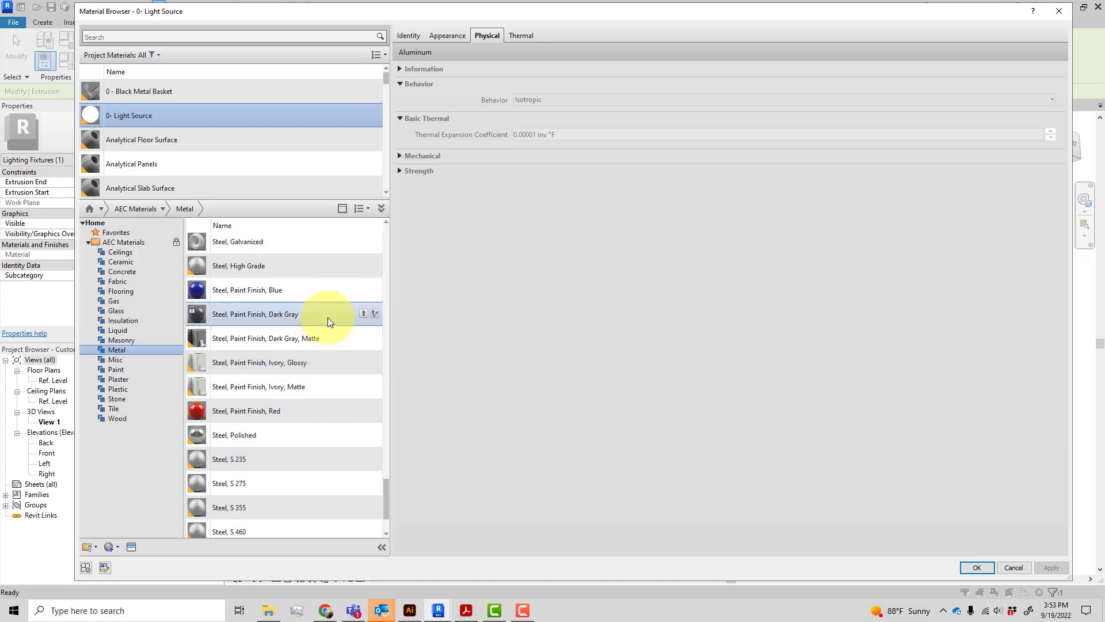
click(375, 314)
click(375, 314)
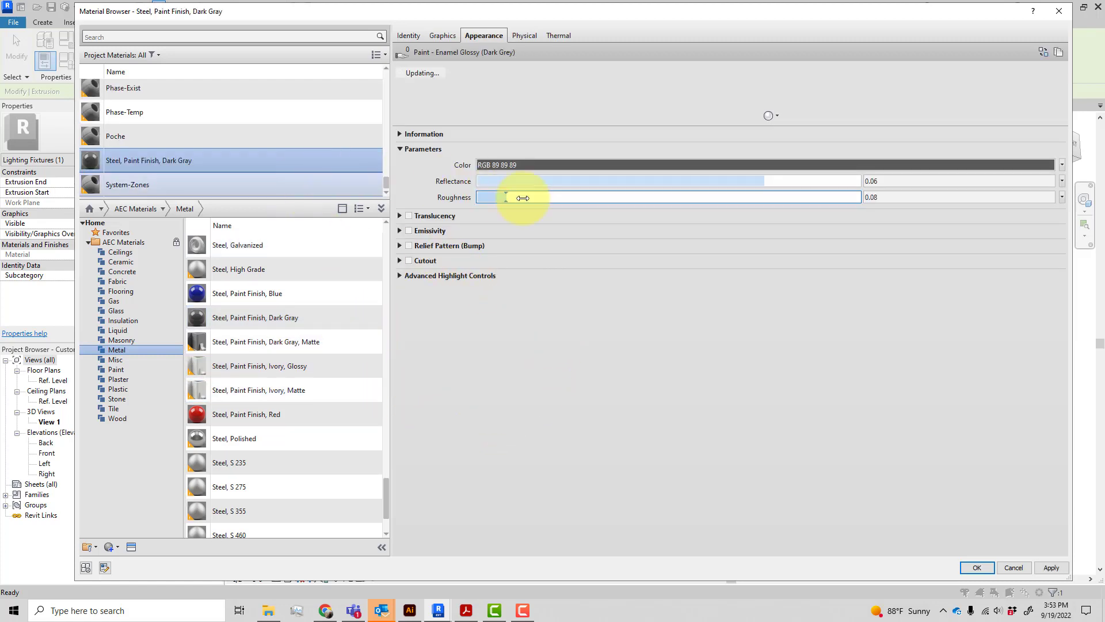
Darken the dark gray steel paint's appearance color to RGB 54 54 54, assign the material to Hardware and apply the family types.
click(553, 165)
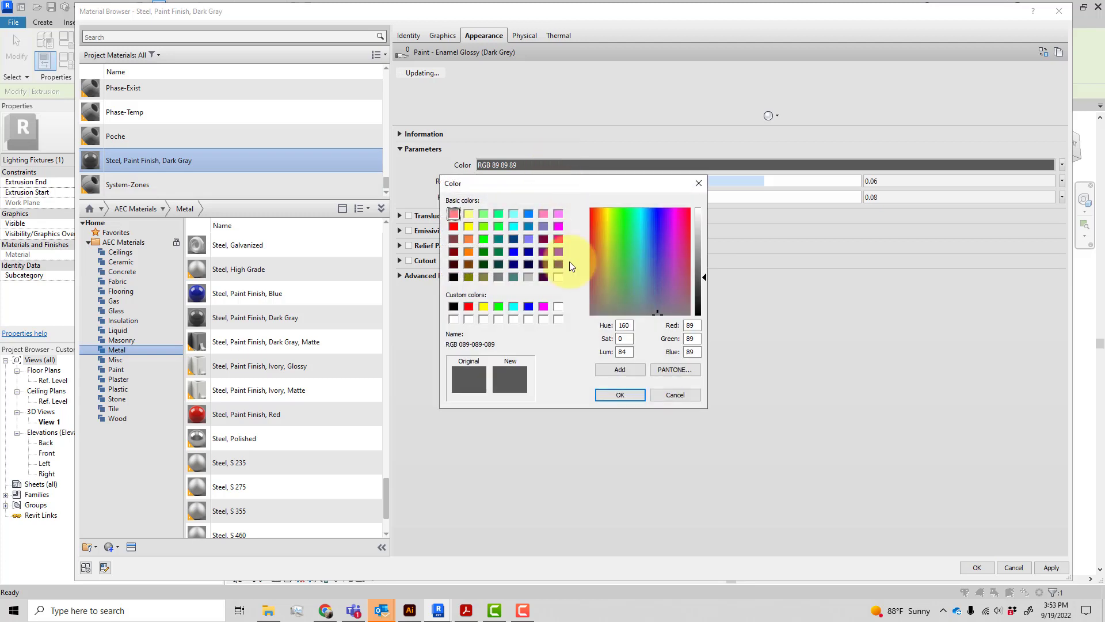
drag(698, 288, 701, 293)
click(618, 397)
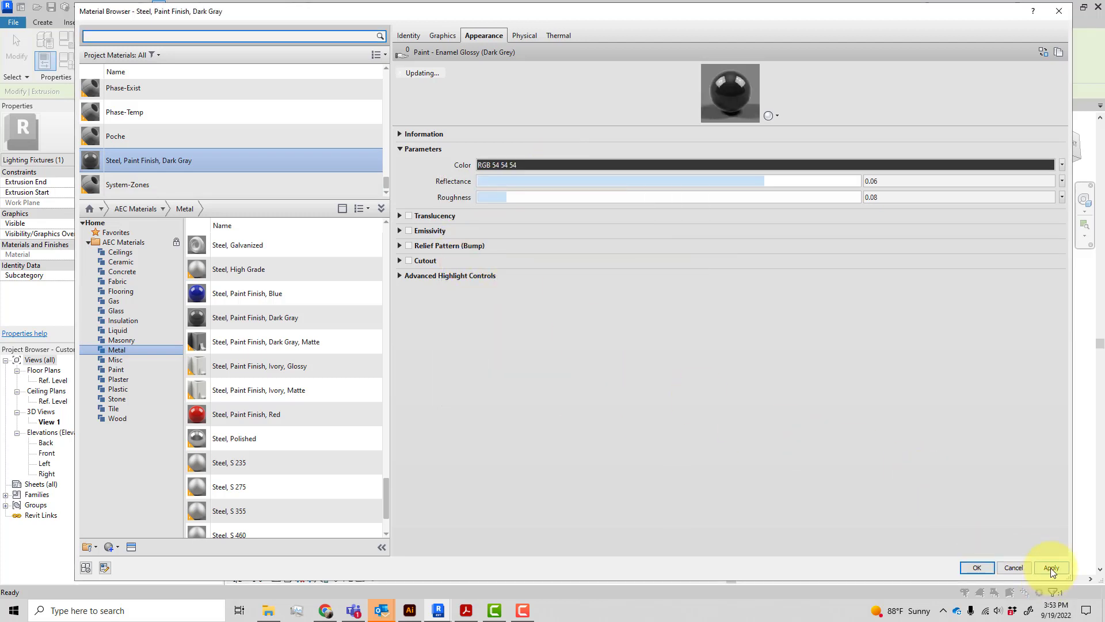
click(977, 568)
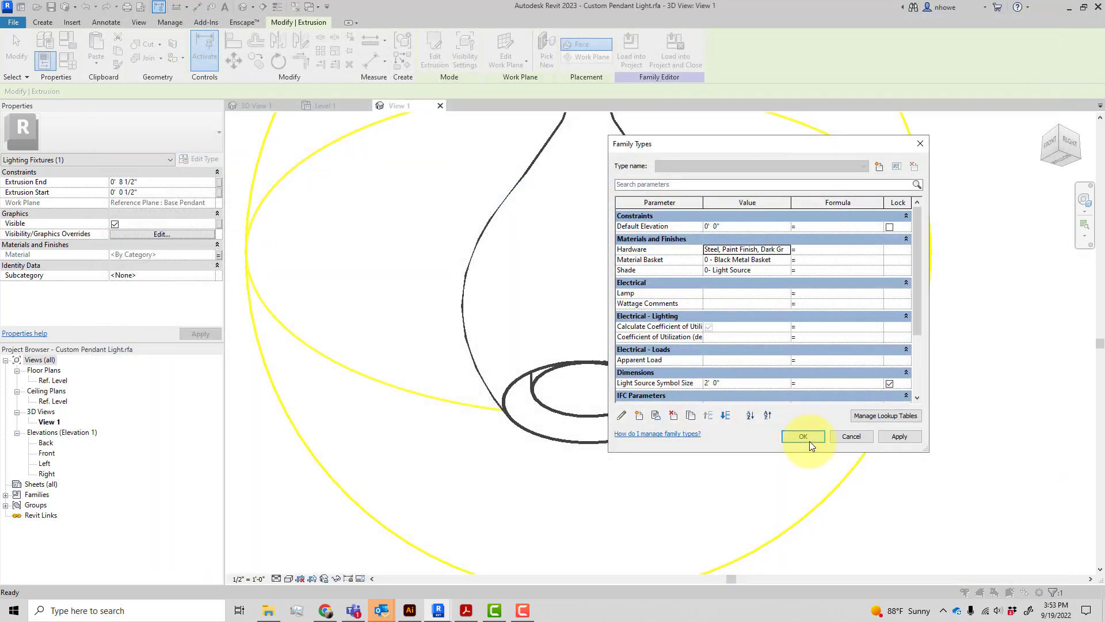
click(908, 436)
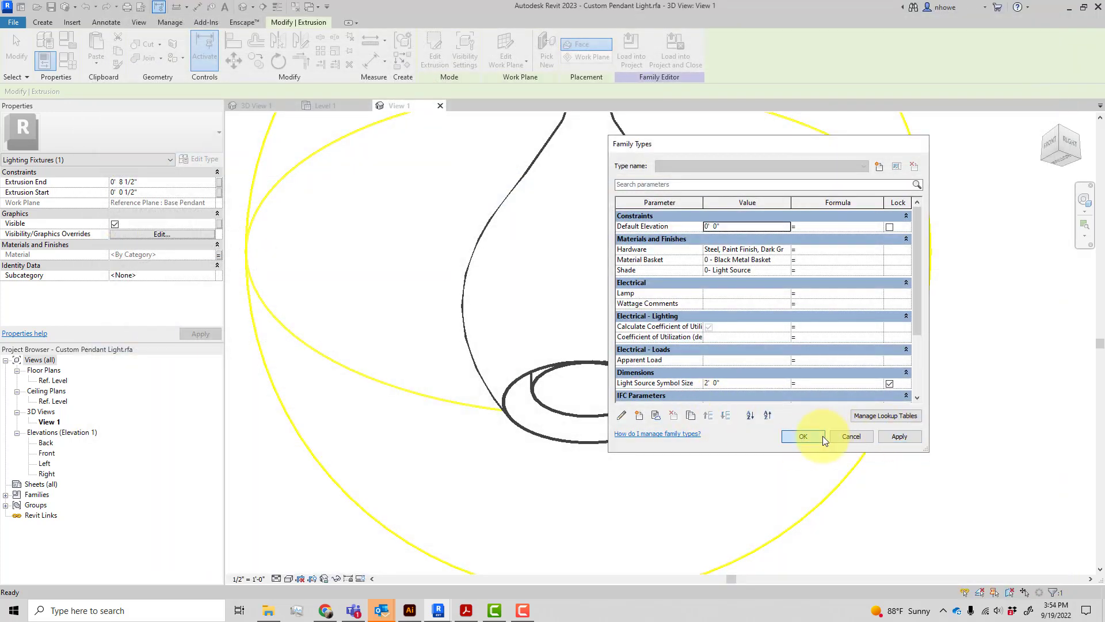
Accept the family type settings and clear the extrusion selection.
click(803, 436)
key(Escape)
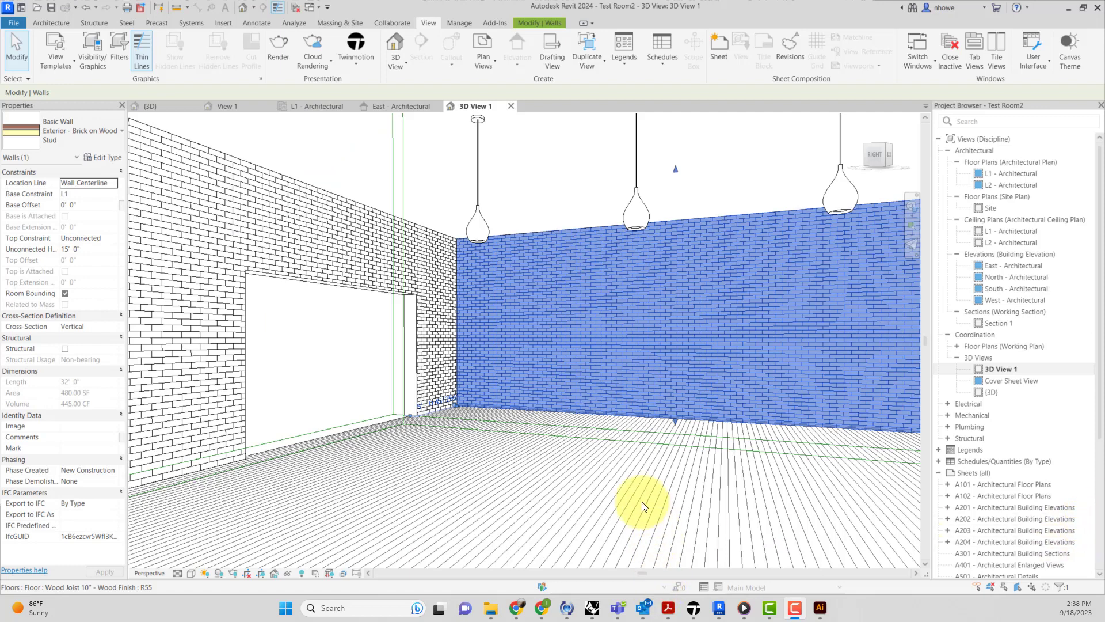
Synchronize the Test Room2 model with Twinmotion and switch to Twinmotion.
click(356, 64)
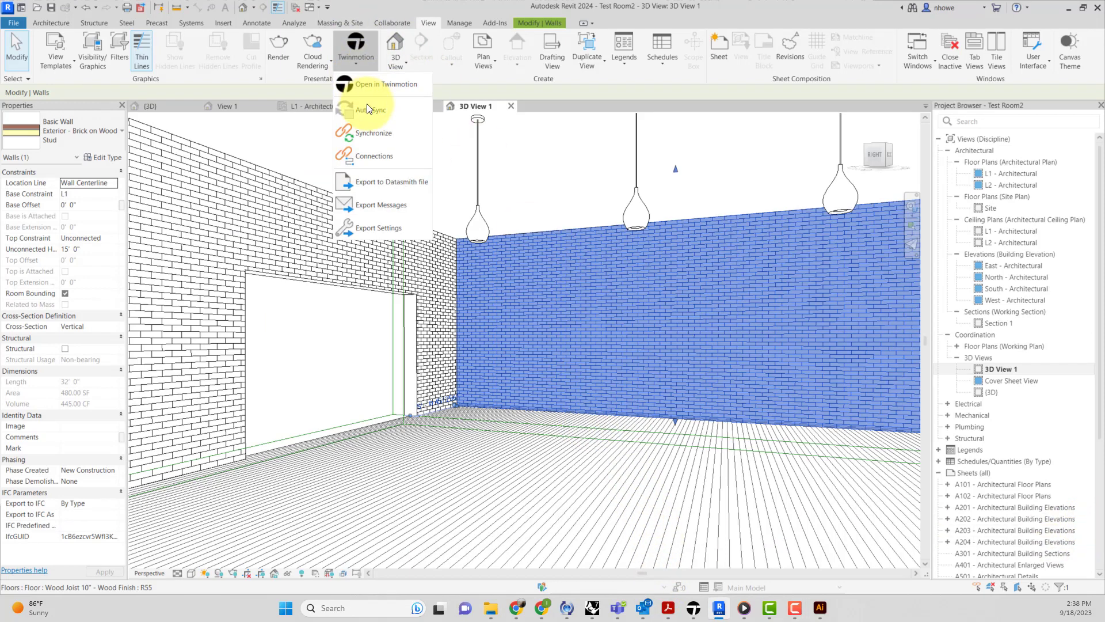
click(376, 133)
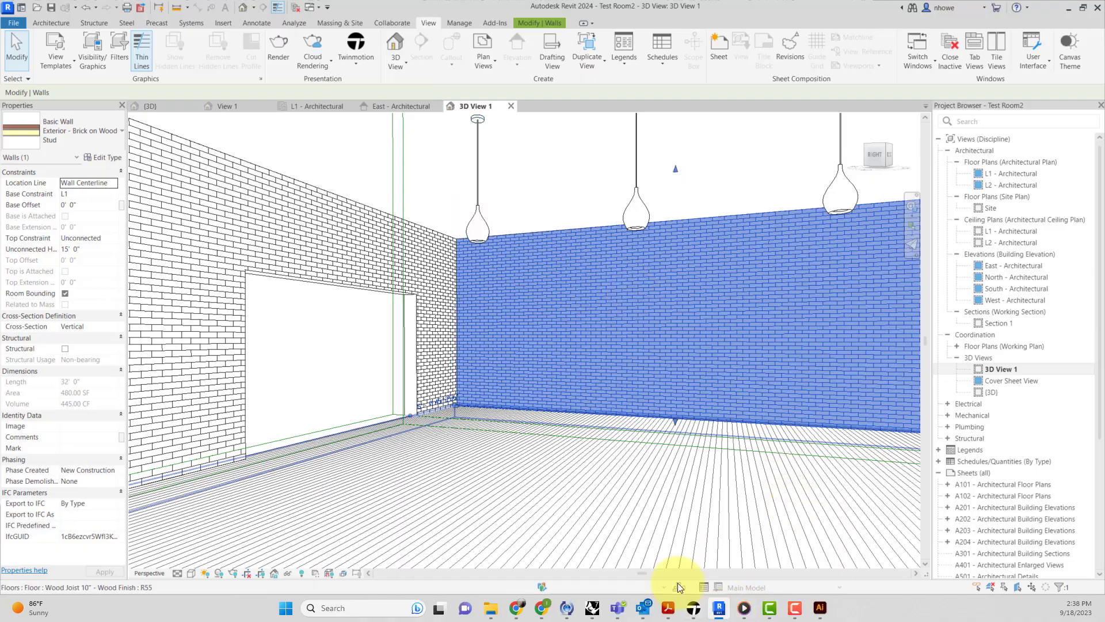
click(693, 608)
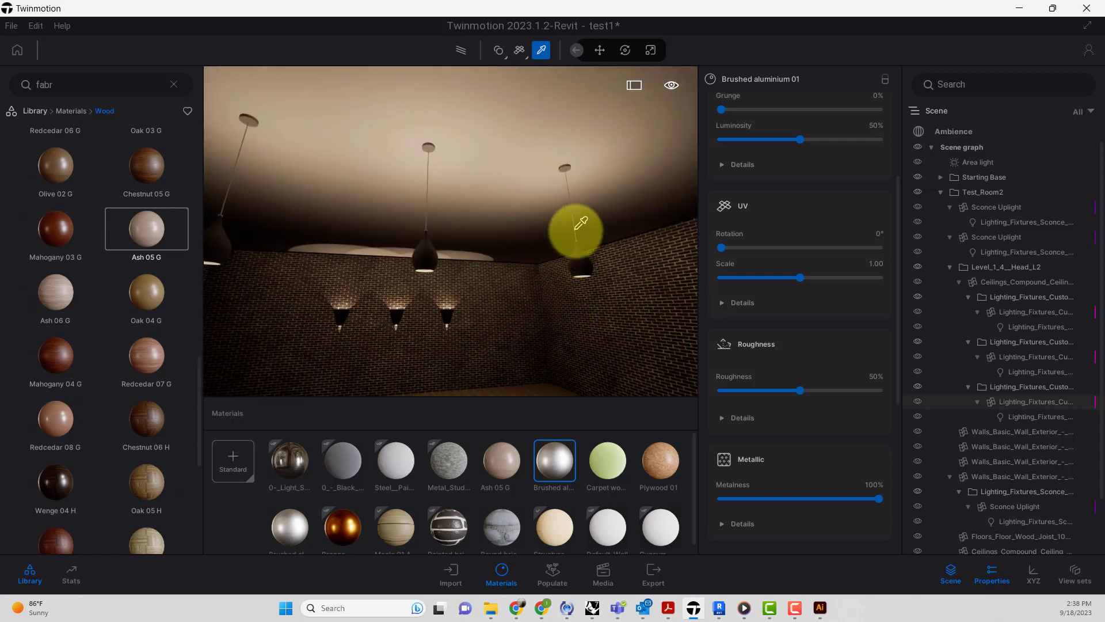
Sample the ceiling canopy's material and replace the pendant hardware's dark gray steel with Brushed aluminium 01.
click(569, 167)
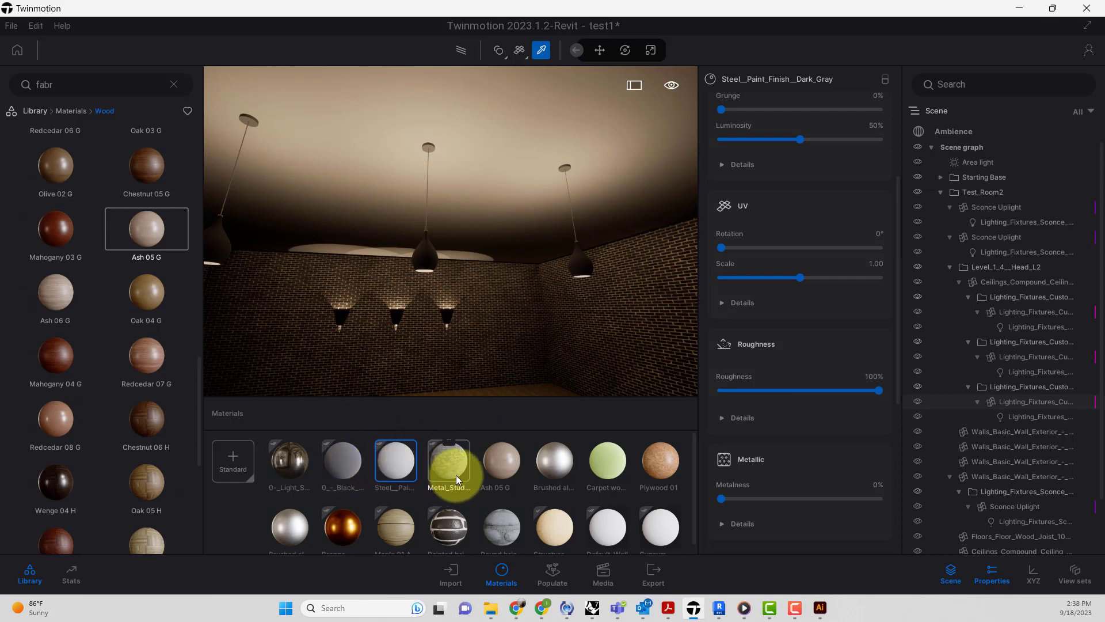
scroll(456, 475, down, 1)
mouse_move(279, 516)
mouse_down()
mouse_move(492, 312)
mouse_move(576, 171)
mouse_move(565, 168)
mouse_up()
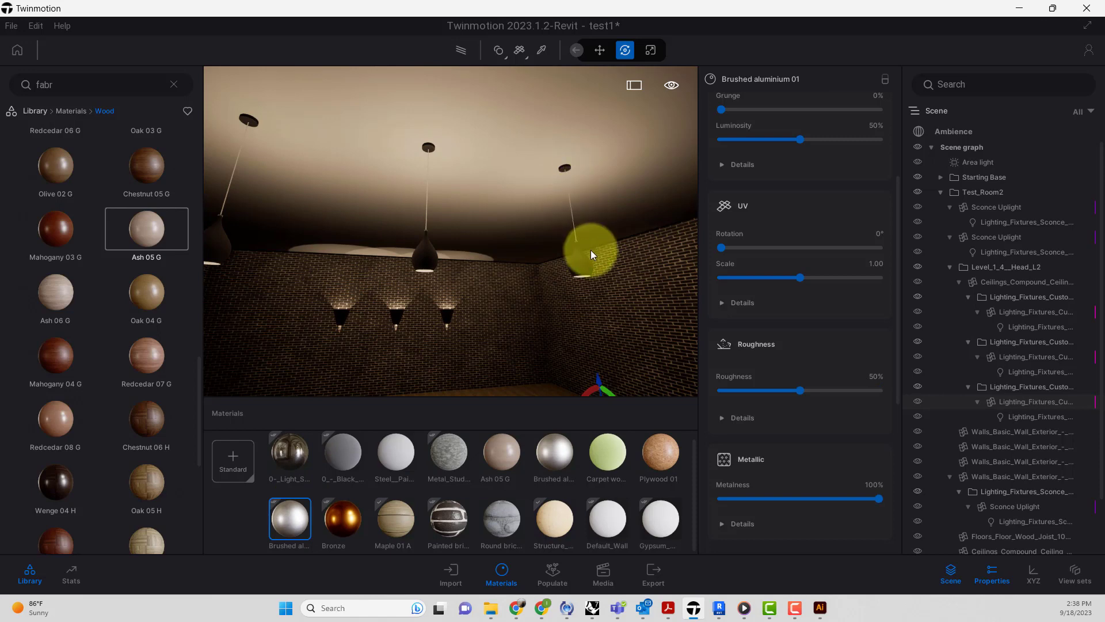
shift+middle_drag(590, 250, 591, 249)
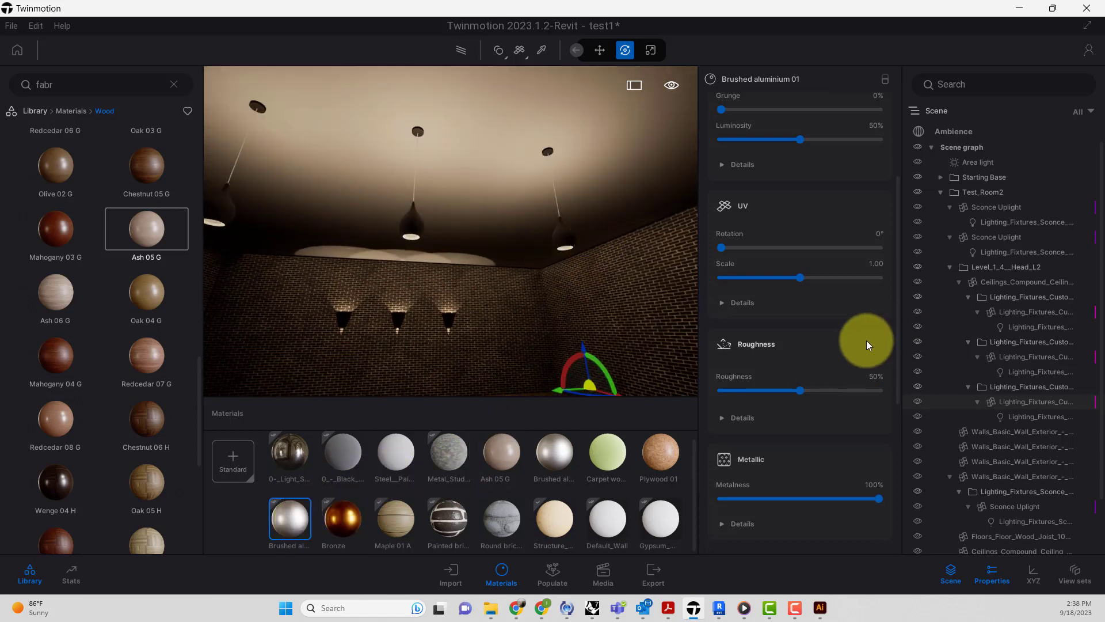
Darken the hardware's Brushed aluminium 01 color to RGB 67 67 67.
scroll(868, 253, up, 3)
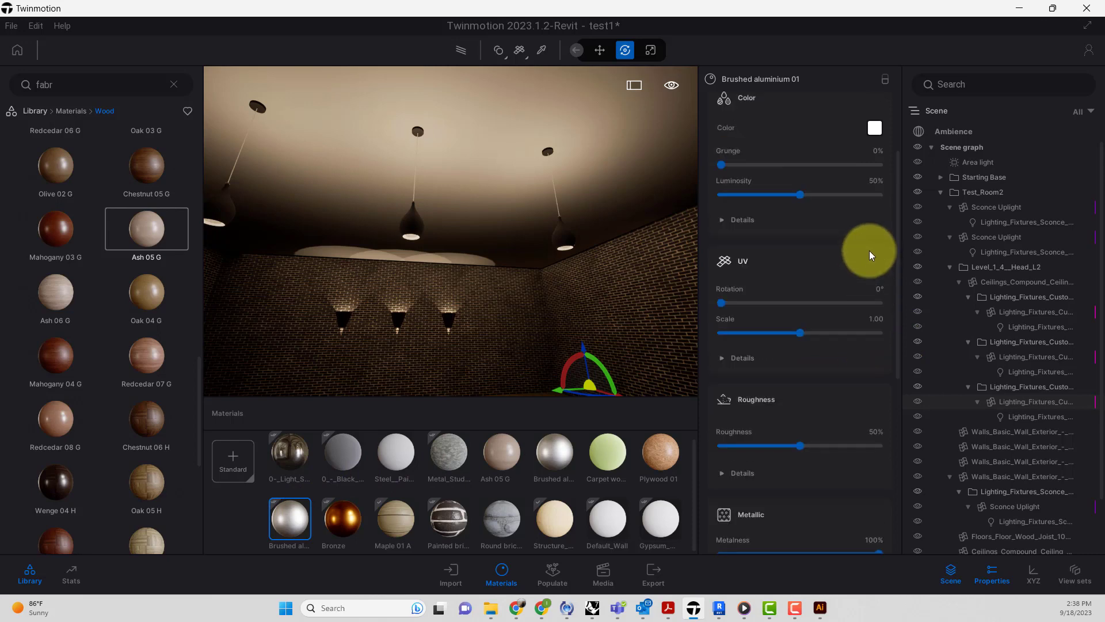
click(875, 186)
click(540, 326)
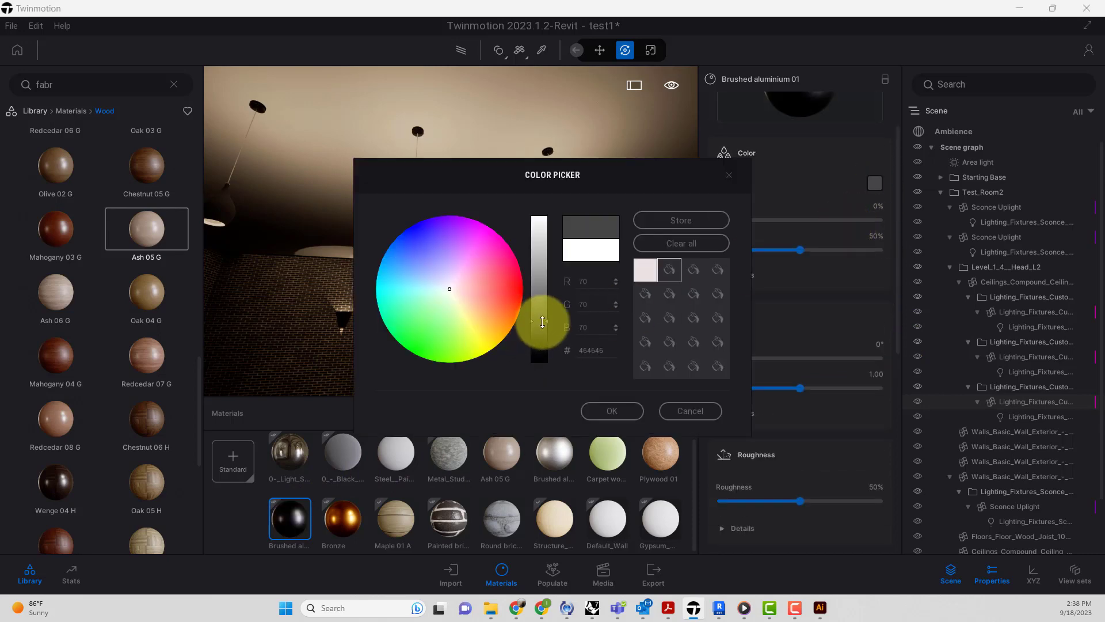
click(543, 324)
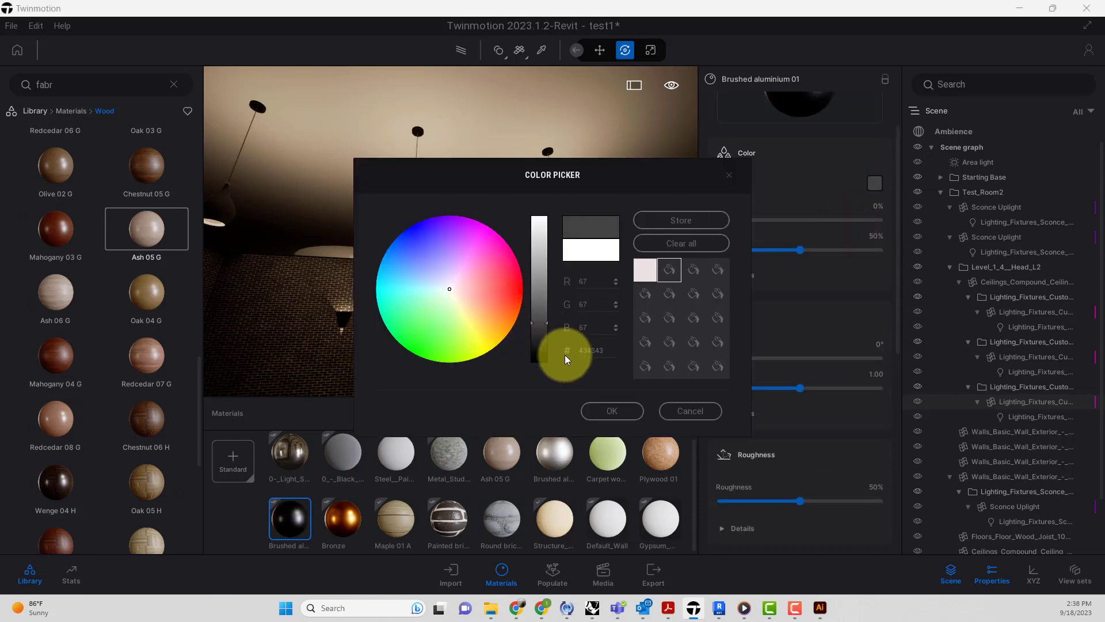
click(603, 411)
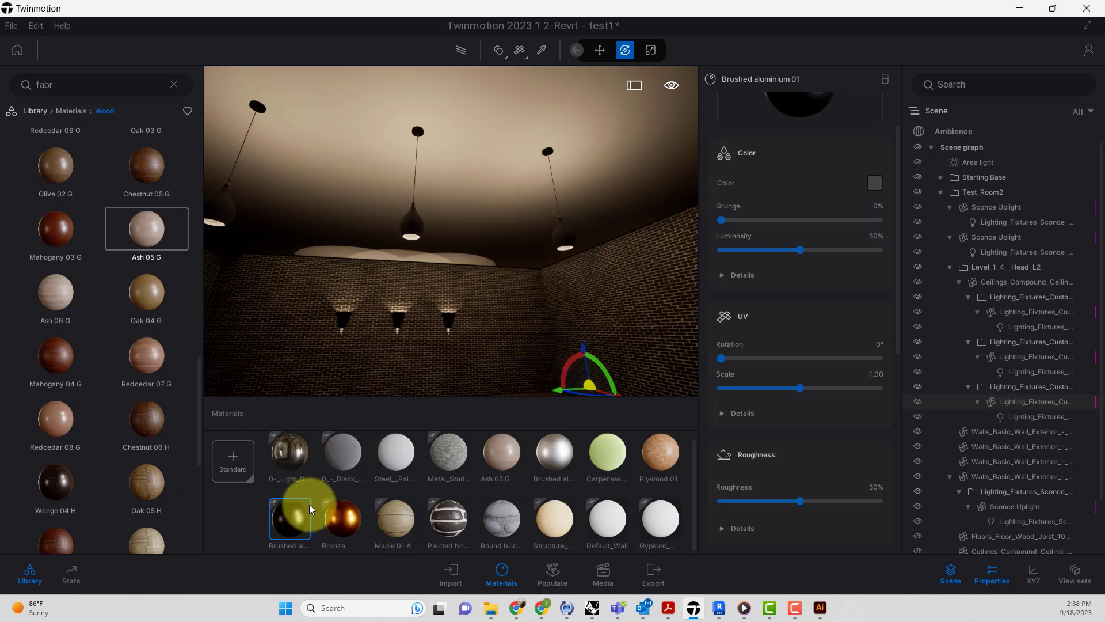
Duplicate the darkened Brushed aluminium 01 material and rename the copy Shade Brushed.
right_click(292, 498)
click(282, 439)
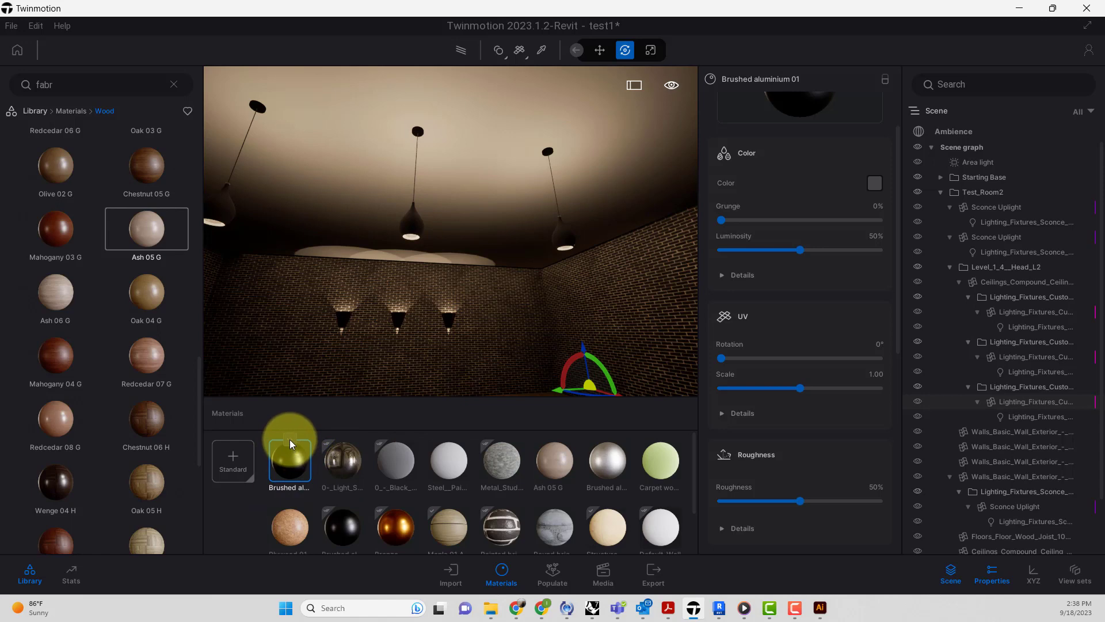
right_click(290, 447)
click(278, 412)
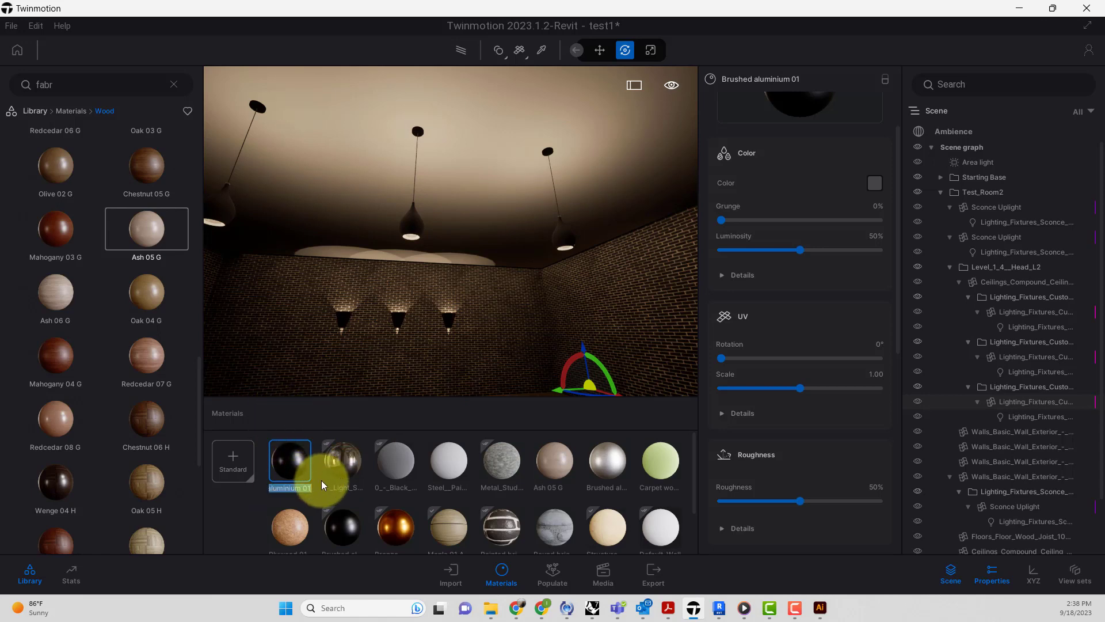
text(Shad)
text(e B)
text(rushed)
key(Return)
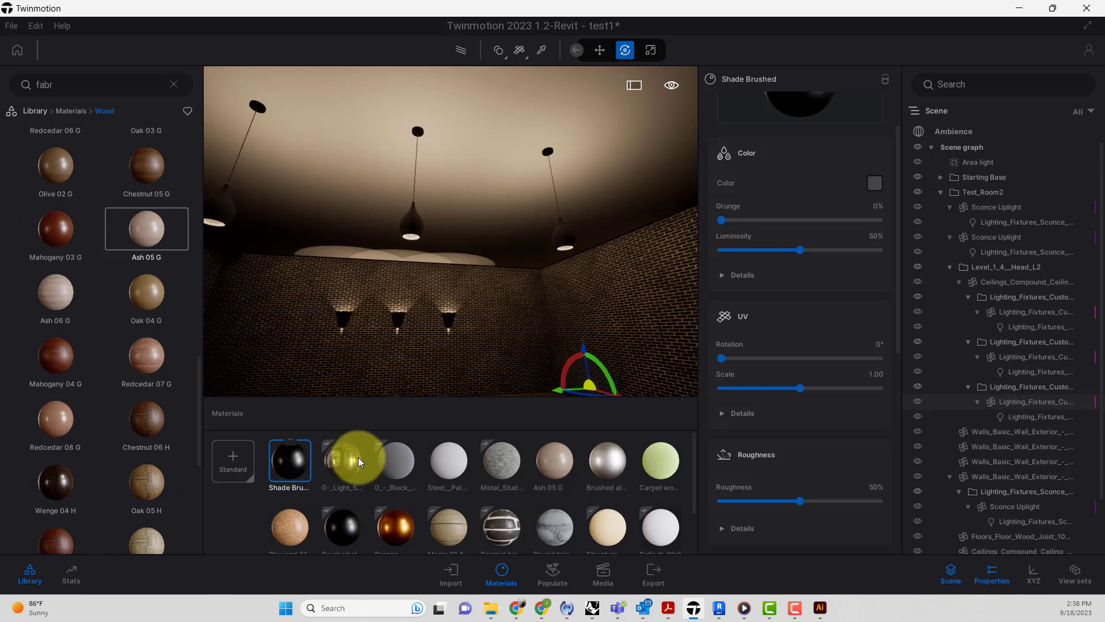
Enable the opacity map in the Shade Brushed mask settings and load the PendantCutout image as the map.
scroll(820, 443, down, 4)
scroll(820, 443, down, 5)
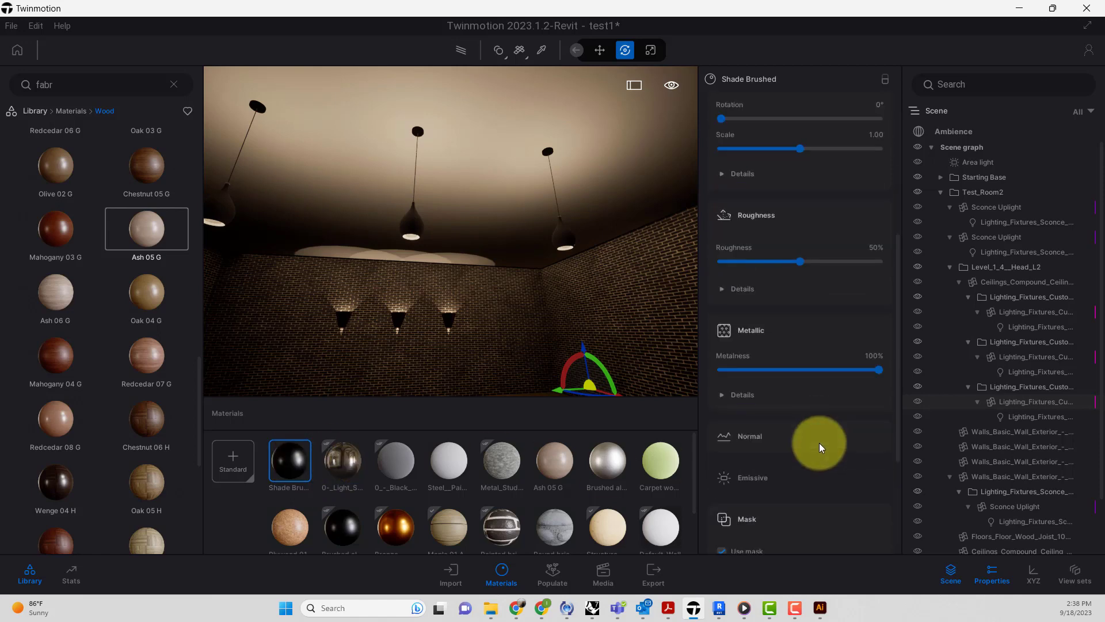
click(722, 431)
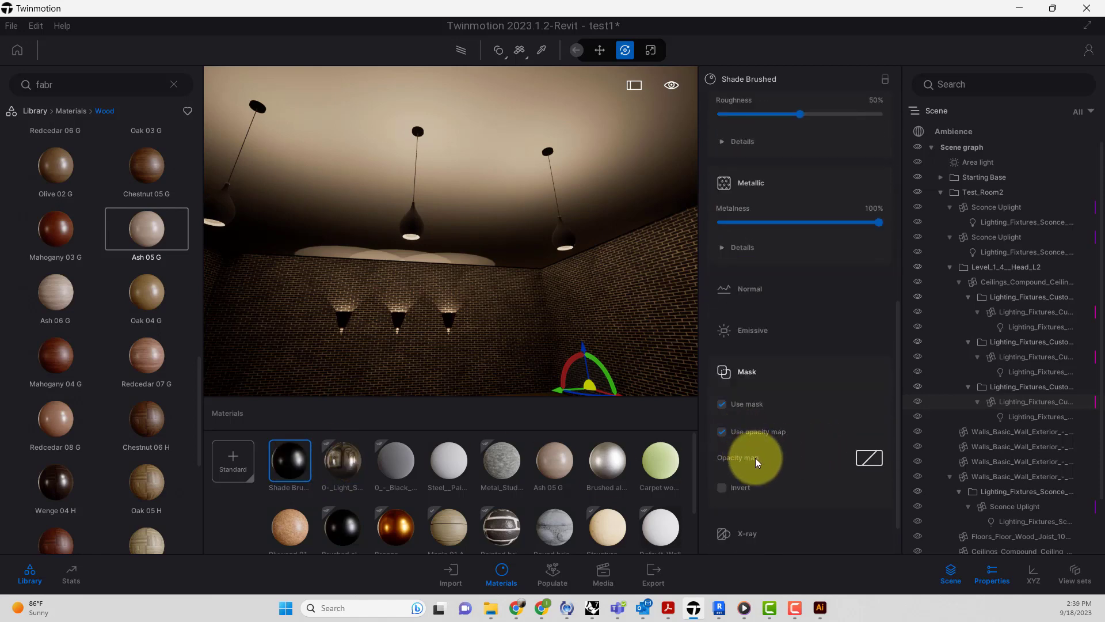
click(865, 461)
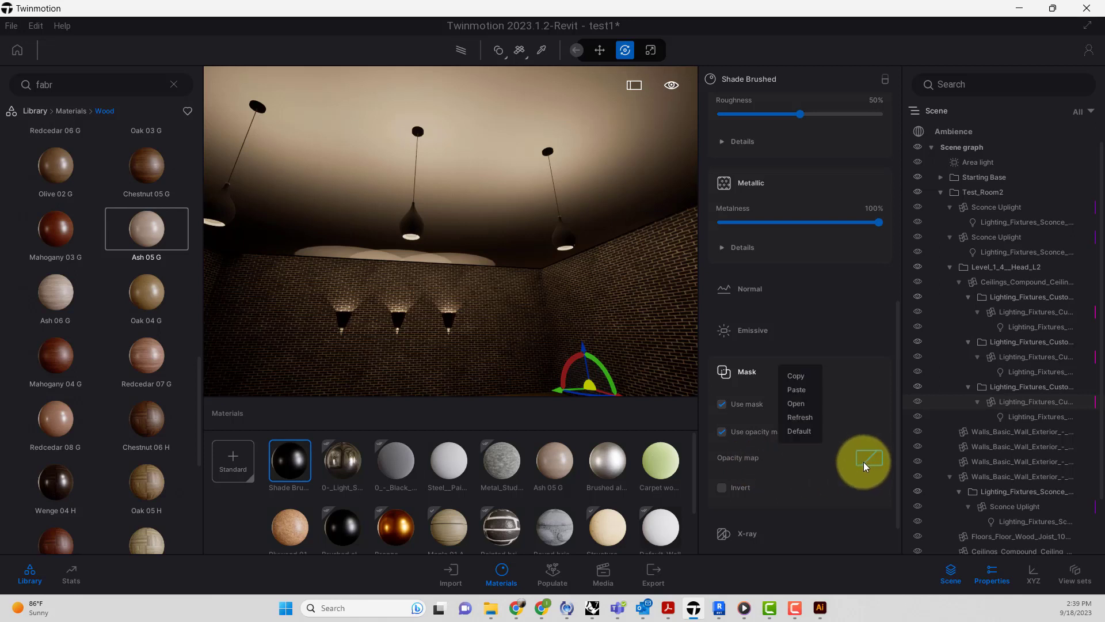
click(801, 405)
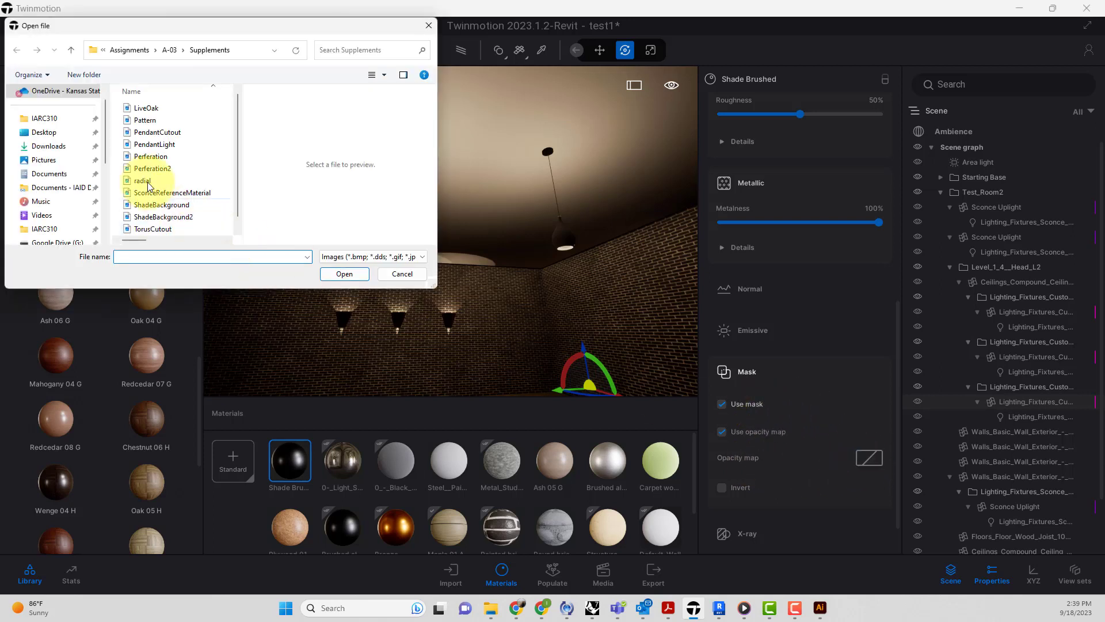
click(167, 132)
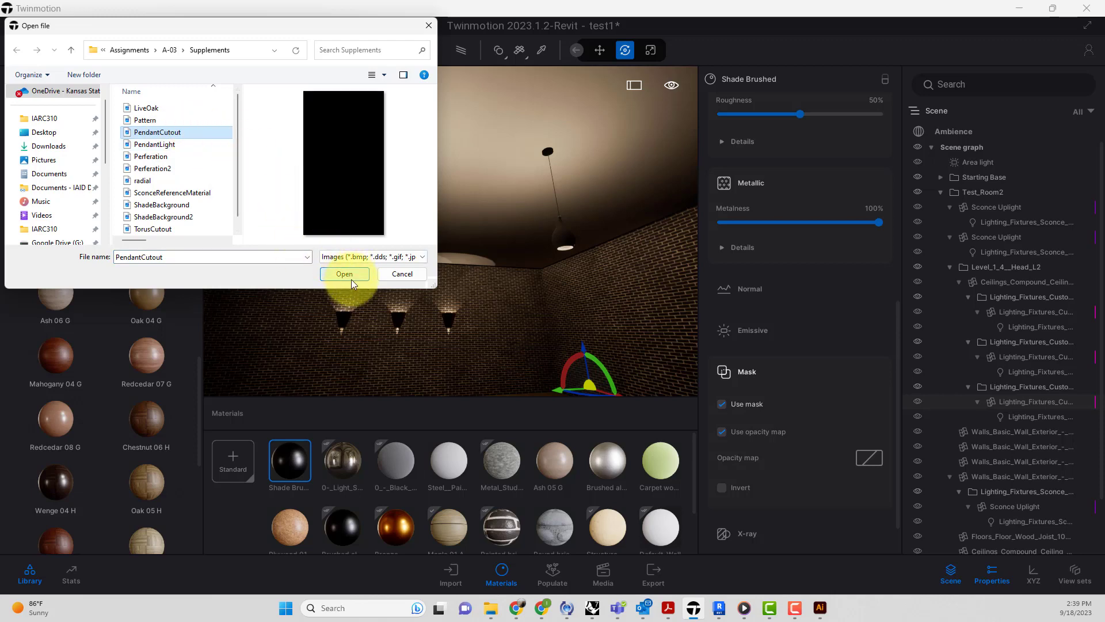
click(349, 279)
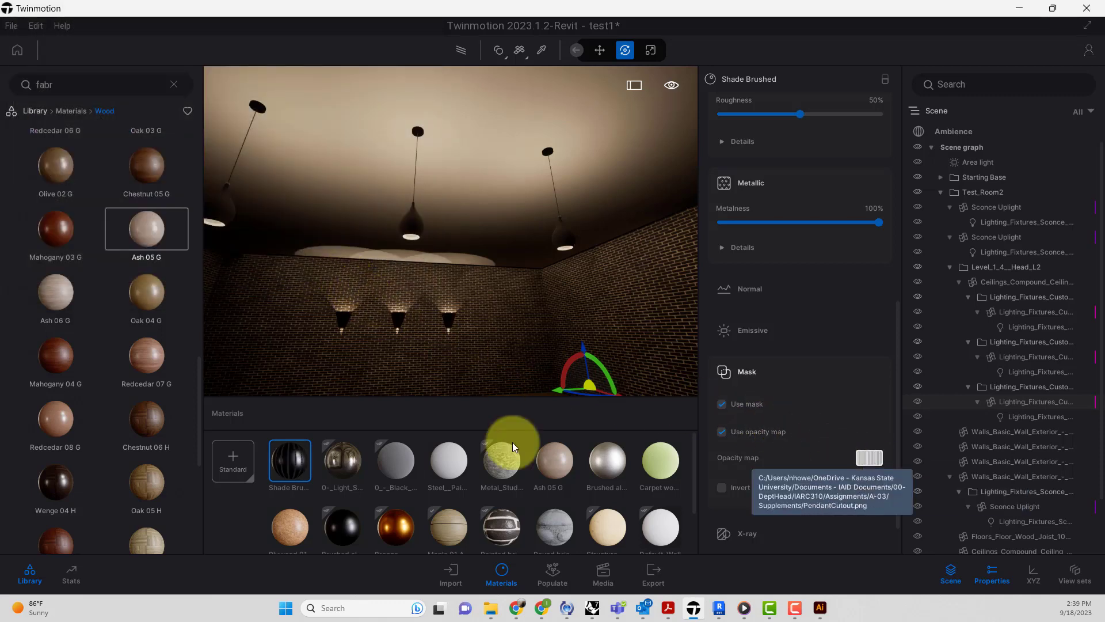
Apply Shade Brushed to the pendant shades and invert its opacity map.
drag(274, 458, 412, 227)
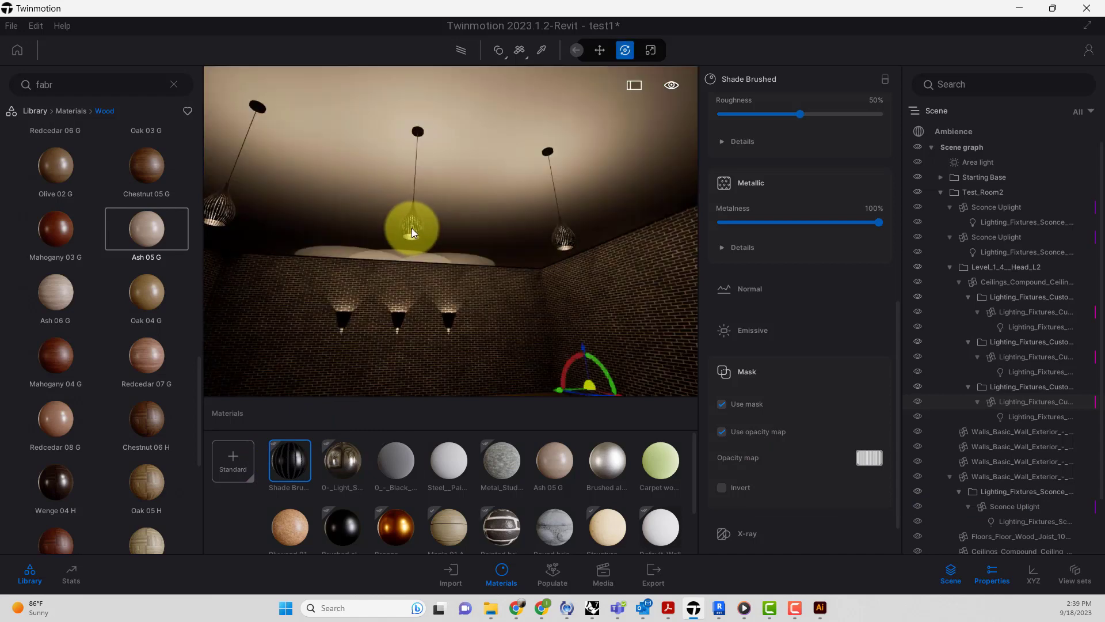
click(722, 487)
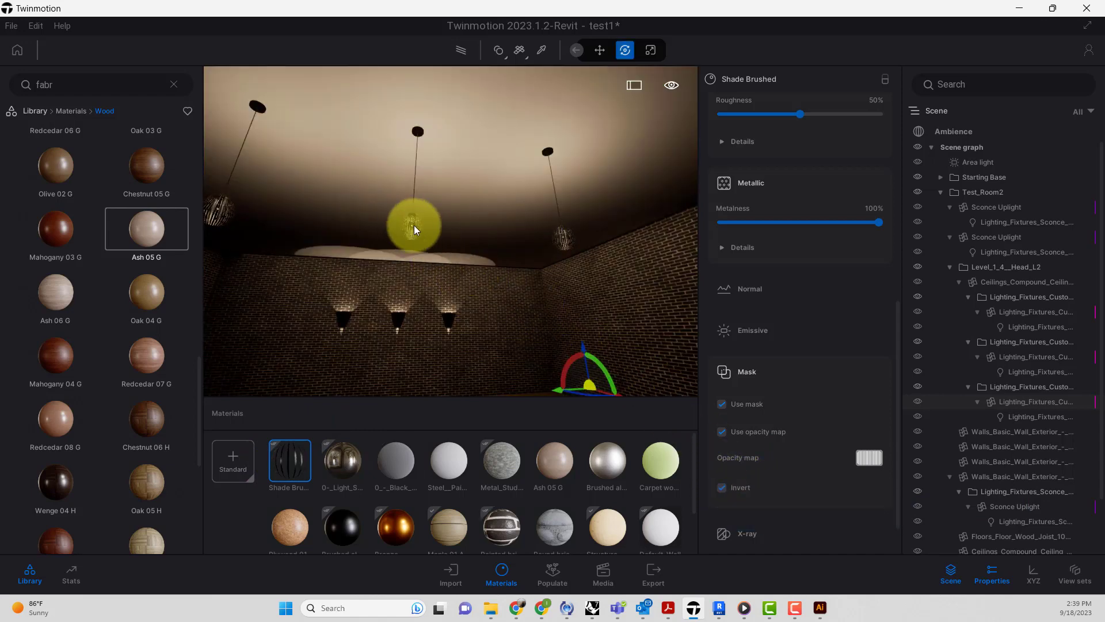
Frame the middle pendant light and set the UV scale of Shade Brushed to 0.62.
scroll(413, 223, up, 6)
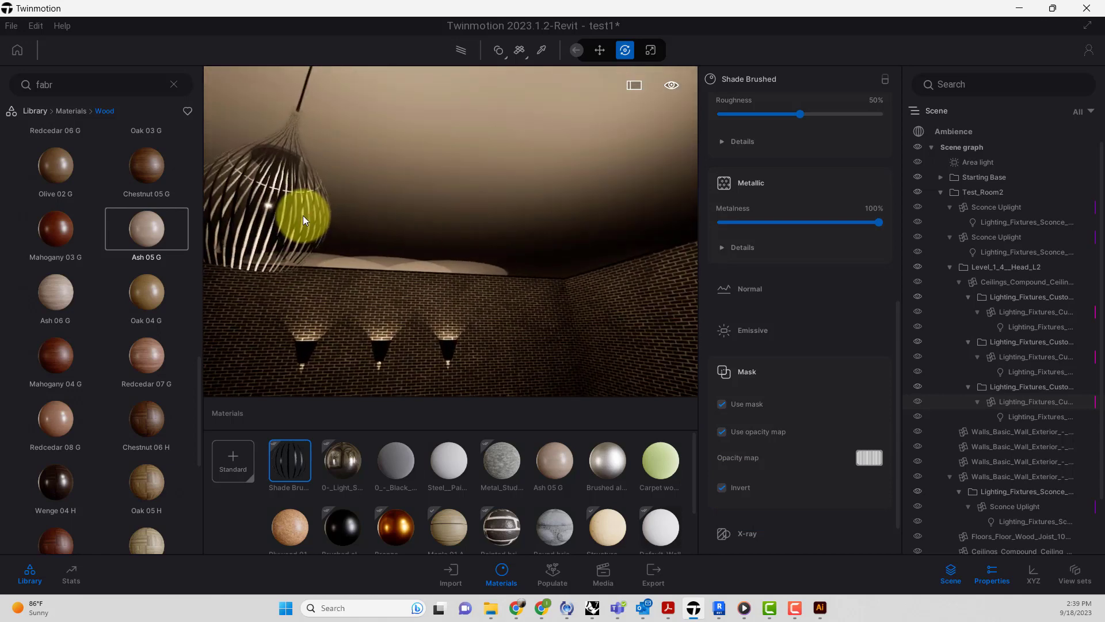
click(302, 215)
double_click(303, 215)
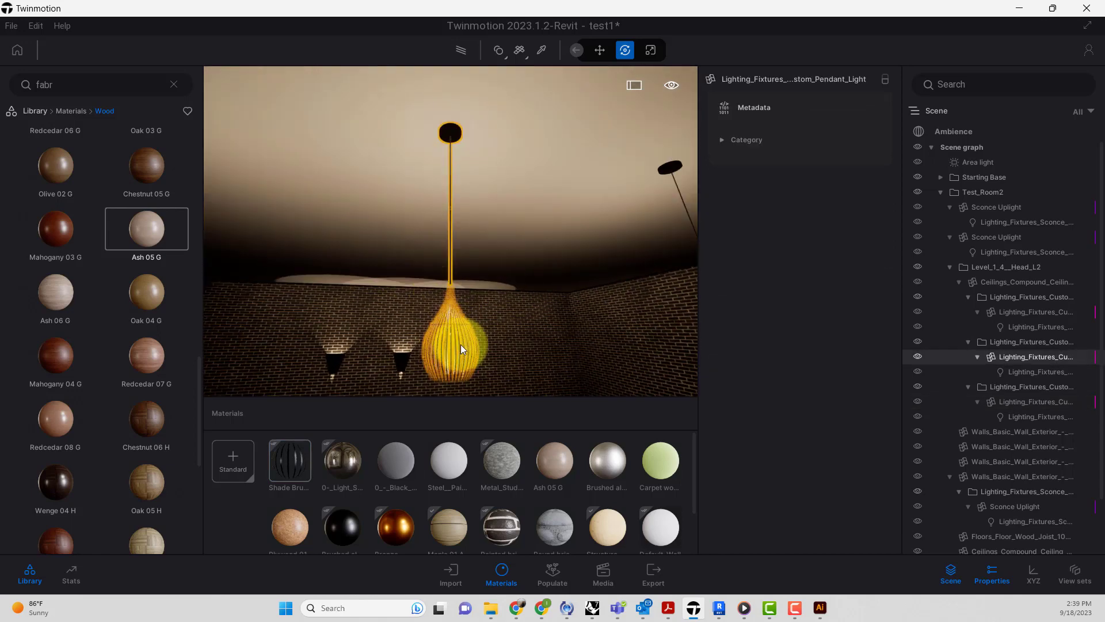
scroll(456, 350, up, 3)
scroll(457, 351, down, 3)
scroll(448, 367, up, 4)
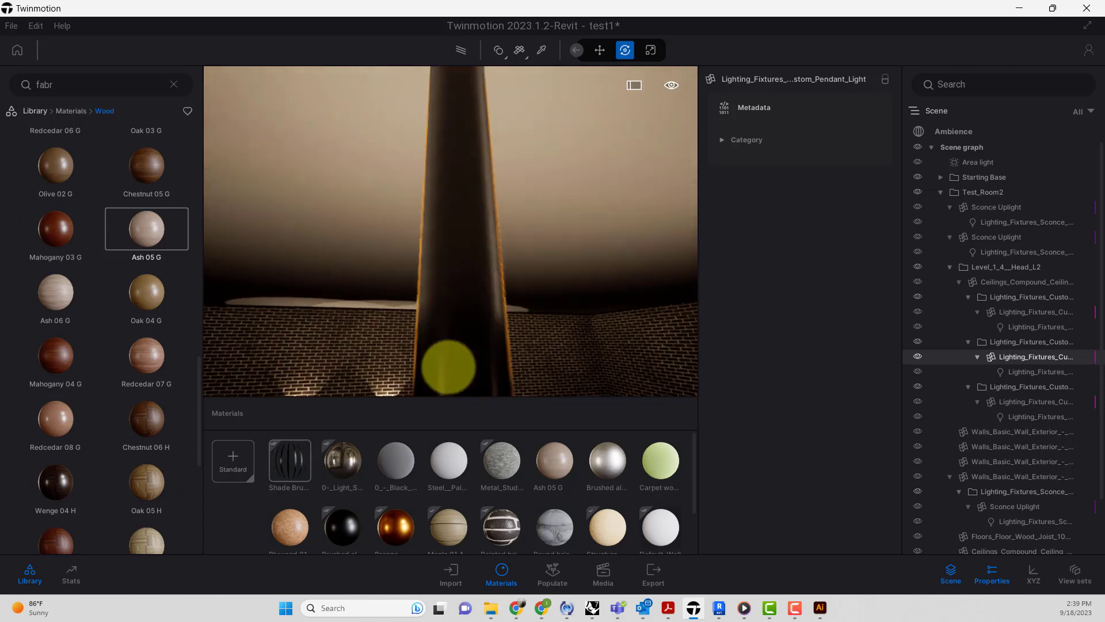
scroll(447, 366, down, 5)
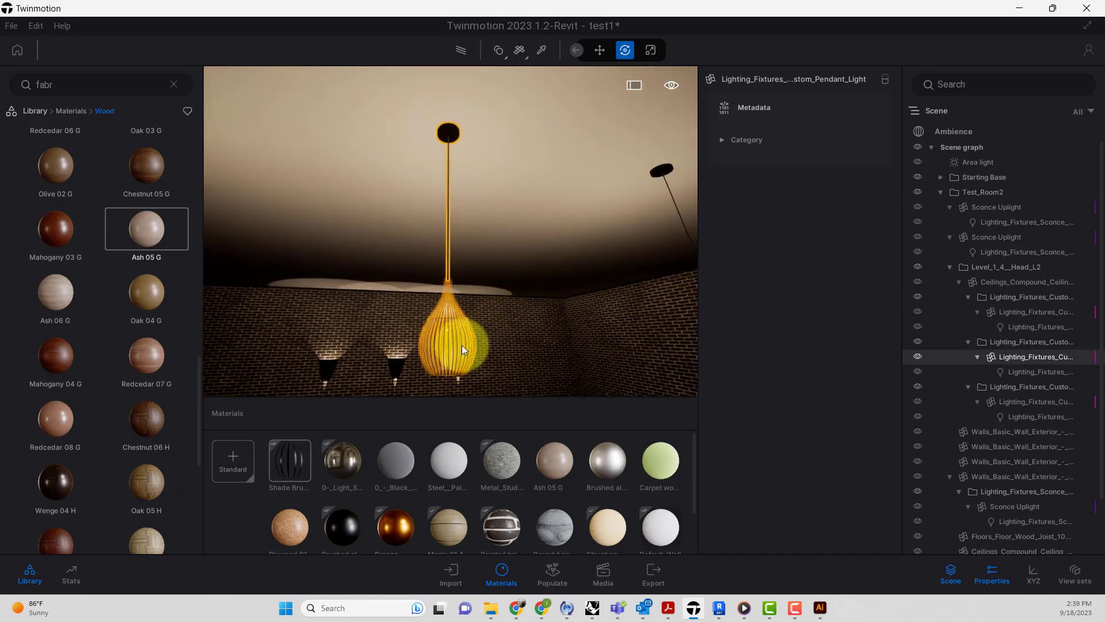
click(289, 460)
scroll(812, 385, down, 1)
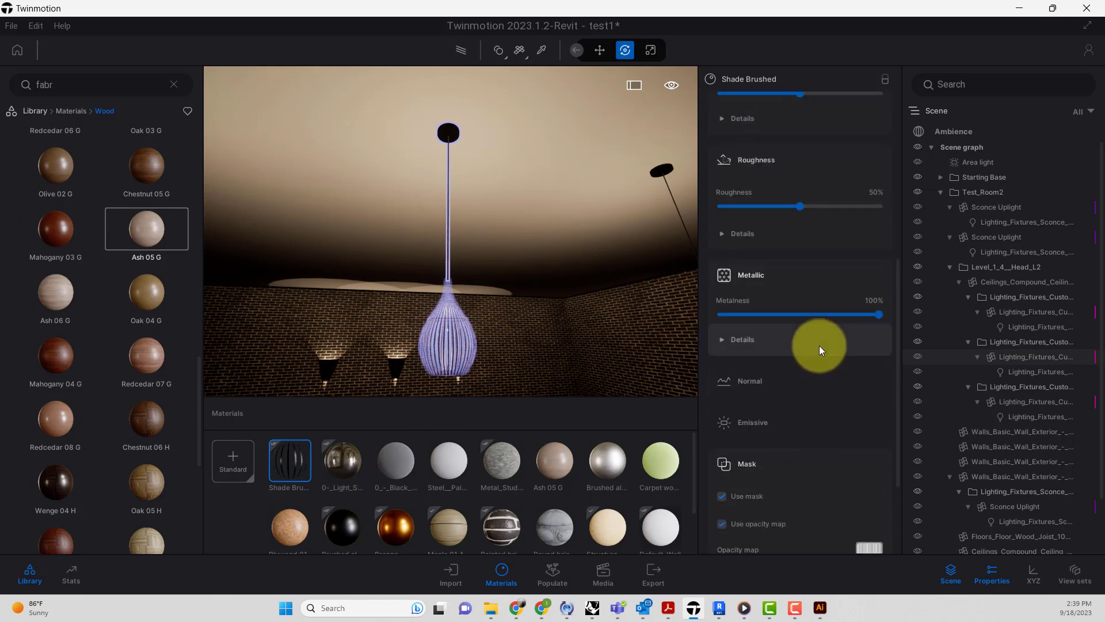
scroll(809, 310, up, 4)
drag(800, 314, 767, 317)
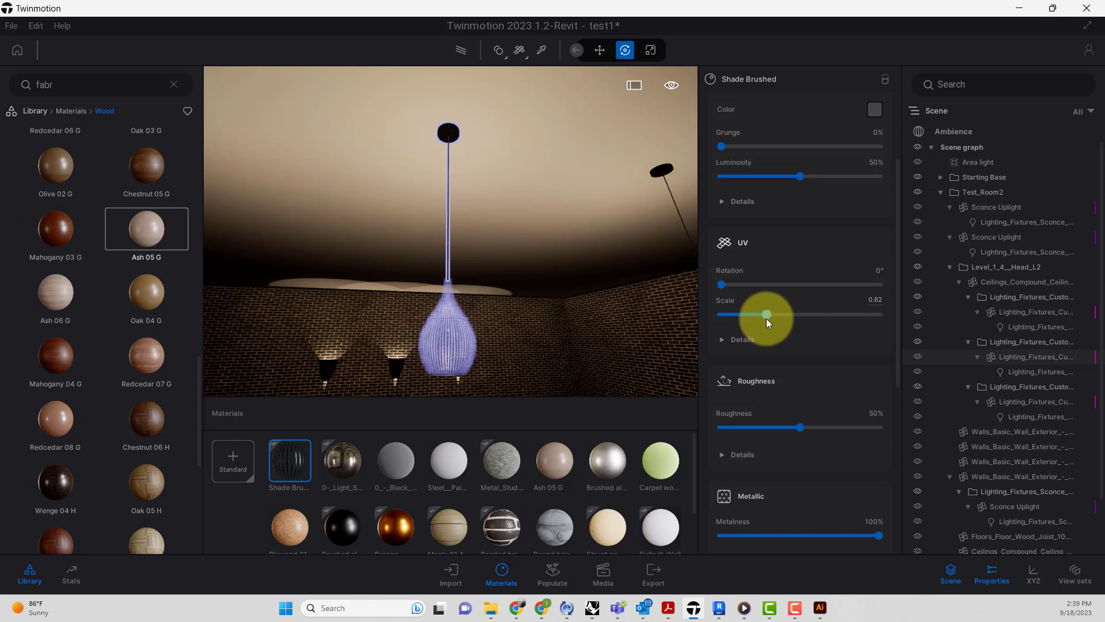
Reduce the UV scale of Shade Brushed to 0.38 and deselect the pendant to check the cutout pattern.
scroll(457, 372, up, 1)
scroll(457, 372, down, 1)
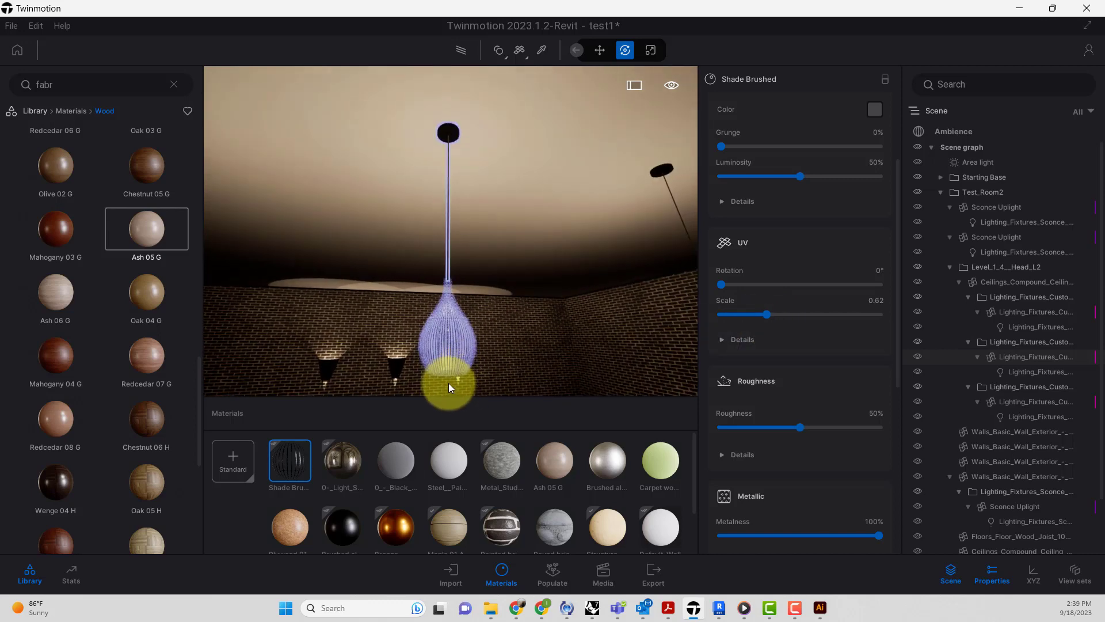
scroll(455, 372, up, 3)
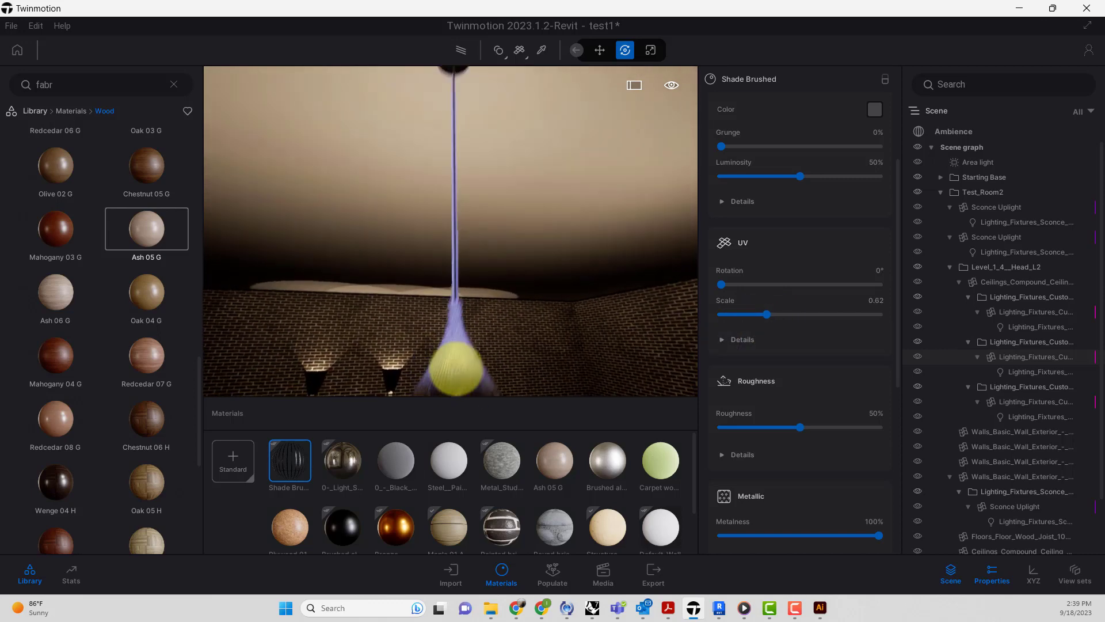
middle_drag(456, 369, 456, 373)
mouse_move(756, 320)
mouse_down()
mouse_move(765, 316)
mouse_move(744, 325)
mouse_up()
click(676, 320)
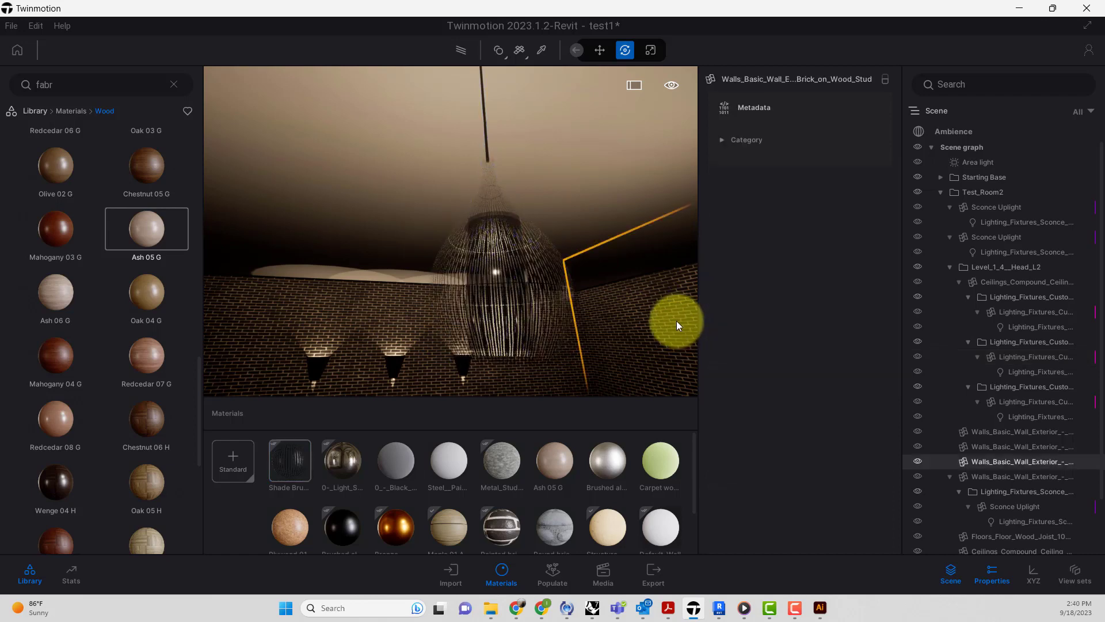
Raise the UV scale of Shade Brushed slightly to coarsen the cutout pattern, and show the desktop.
double_click(550, 336)
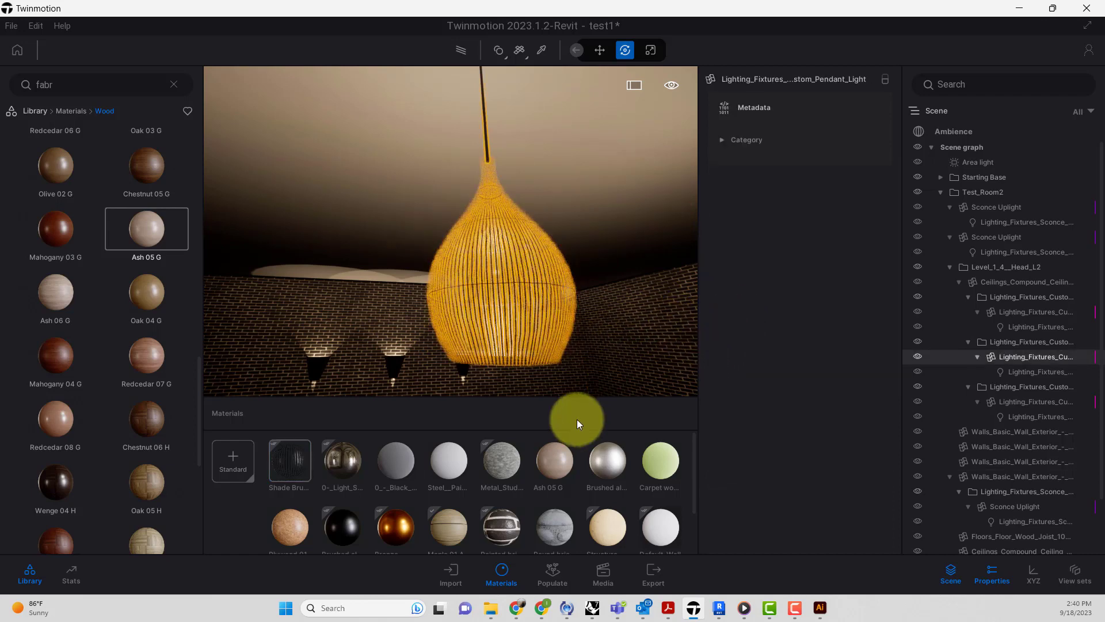
click(302, 449)
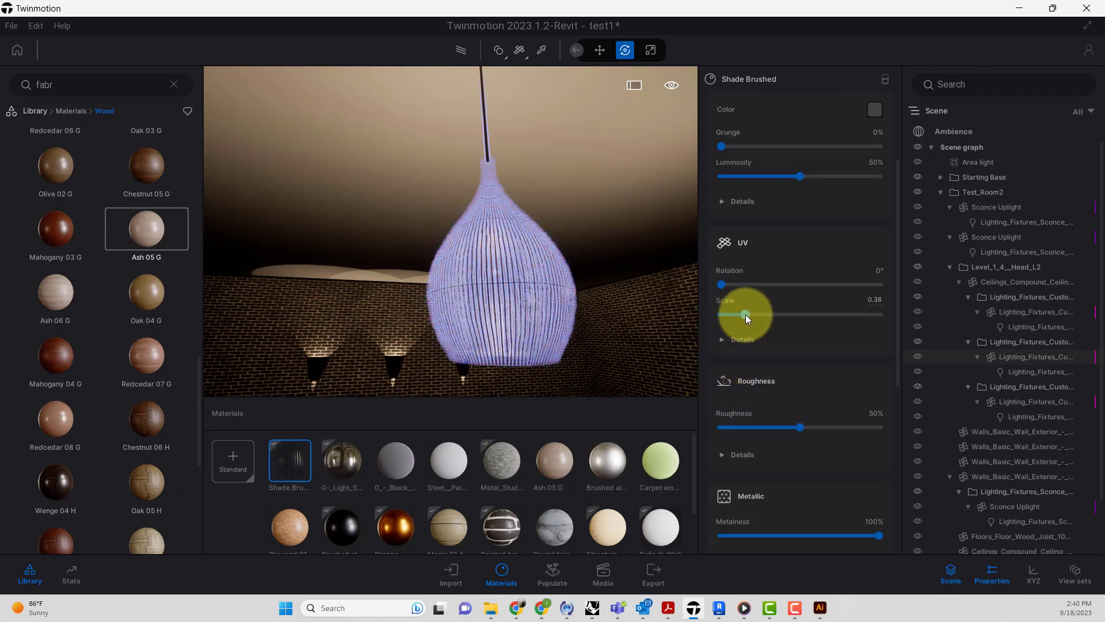
drag(745, 314, 756, 314)
click(609, 373)
shift+middle_drag(594, 352, 588, 342)
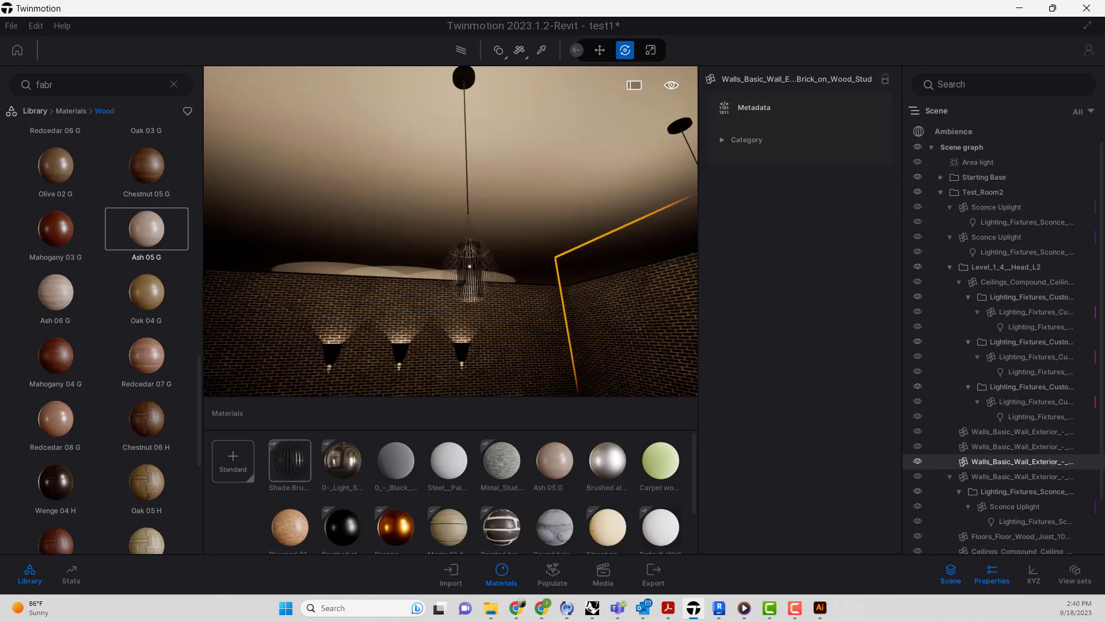
key(super+d)
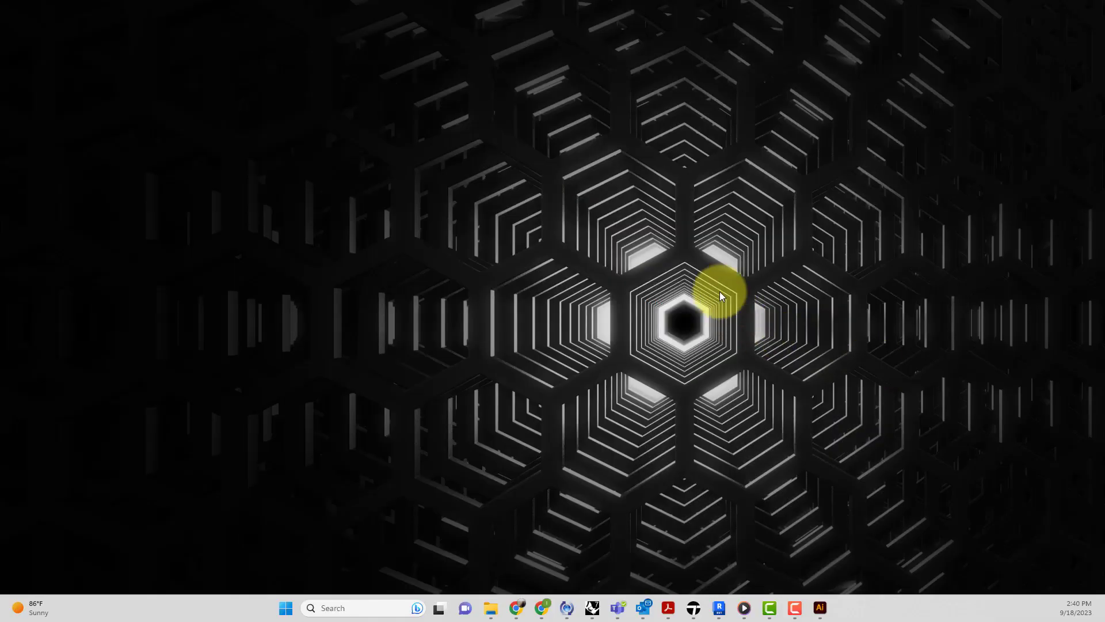
Switch to the browser with the Lotus Steel Dimmable Pendant reference page and move its window to the other display.
key(super+d)
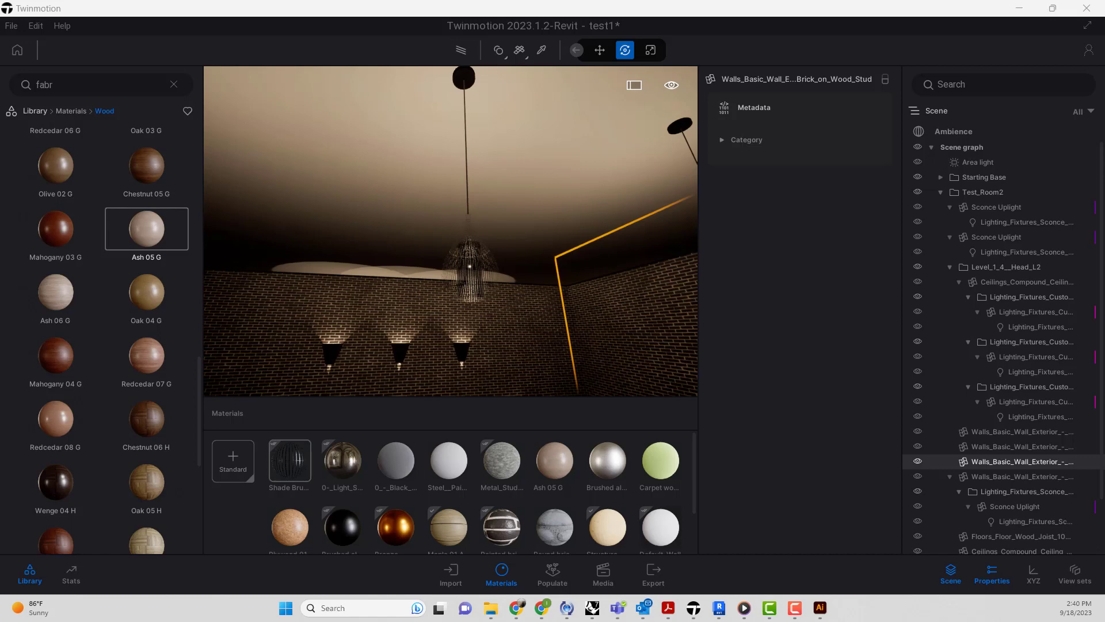
key(alt+Tab)
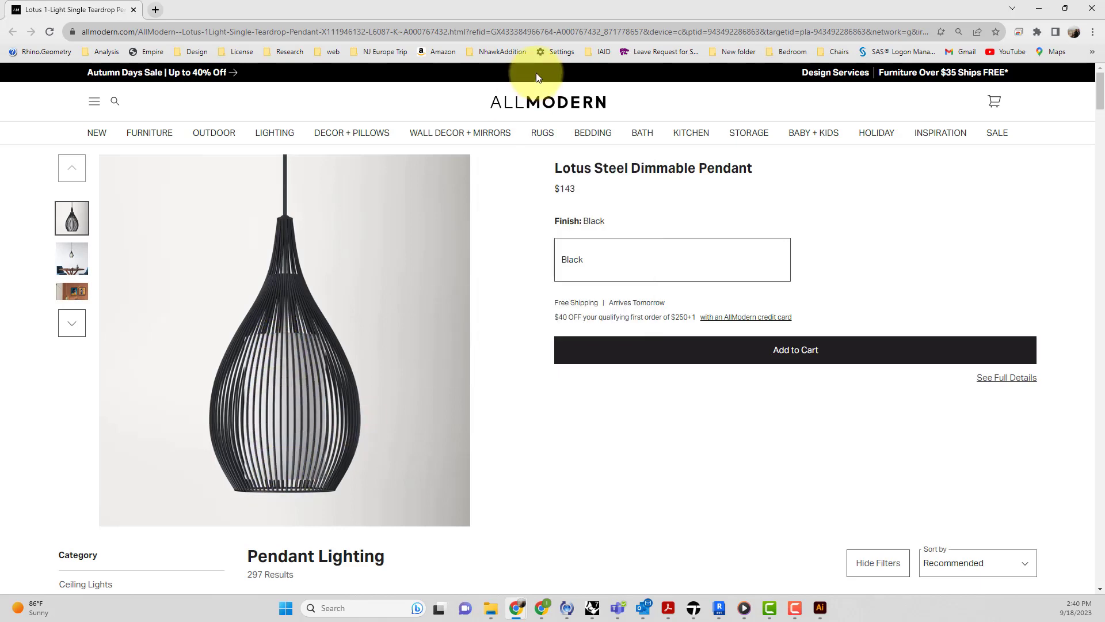
double_click(549, 19)
drag(593, 28, 1104, 92)
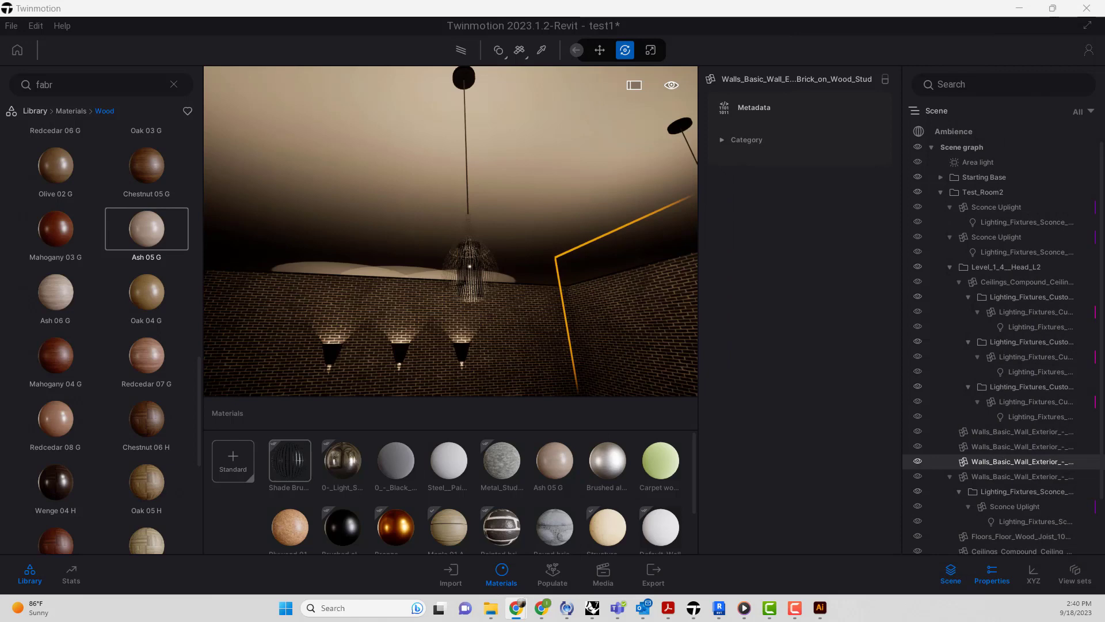
Set the UV scale of the middle pendant's Shade Brushed material to 0.65 and deselect the pendant.
click(466, 262)
click(291, 464)
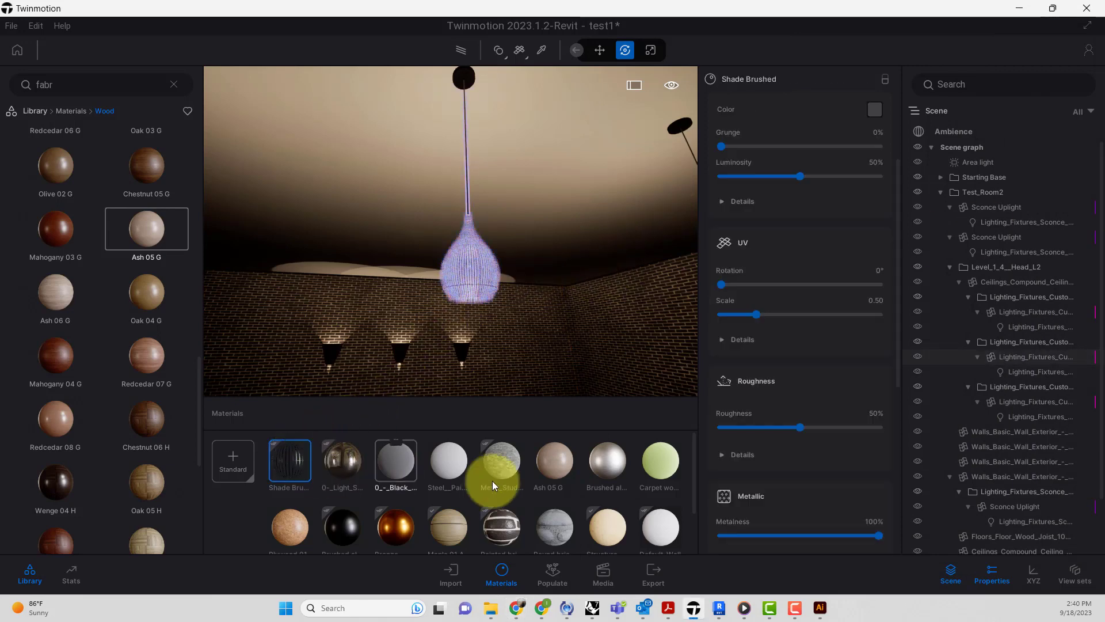
mouse_move(755, 314)
mouse_down()
mouse_move(775, 325)
mouse_move(769, 317)
mouse_up()
click(655, 314)
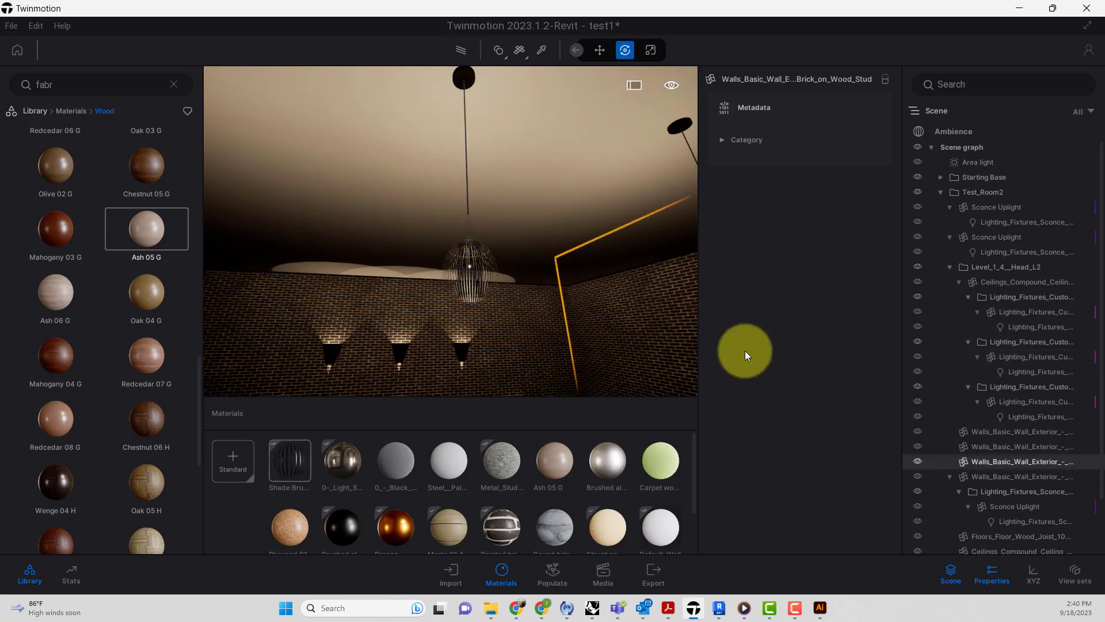
Turn off opacity map inversion for Shade Brushed to compare the cutout pattern up close, and turn it back on.
click(304, 472)
scroll(786, 479, down, 5)
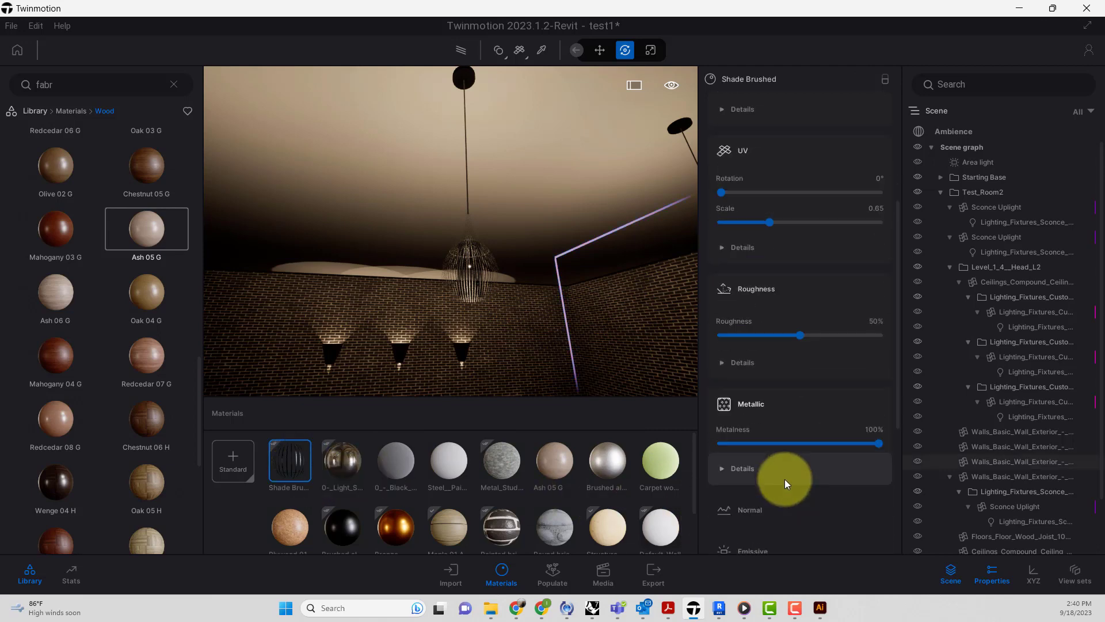
scroll(785, 478, down, 3)
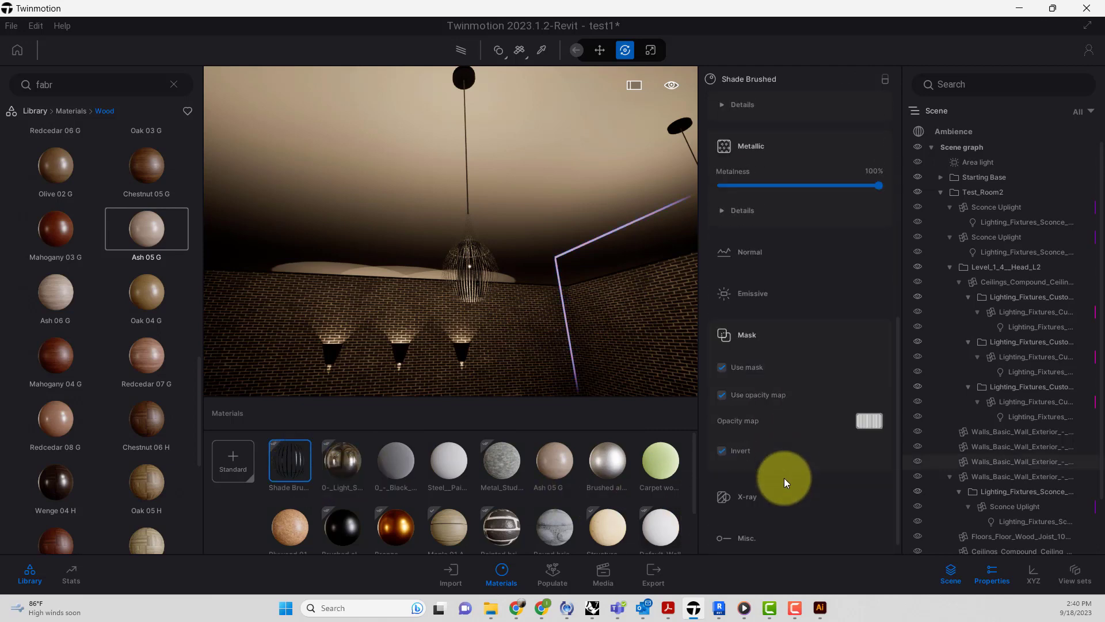
click(723, 451)
double_click(489, 299)
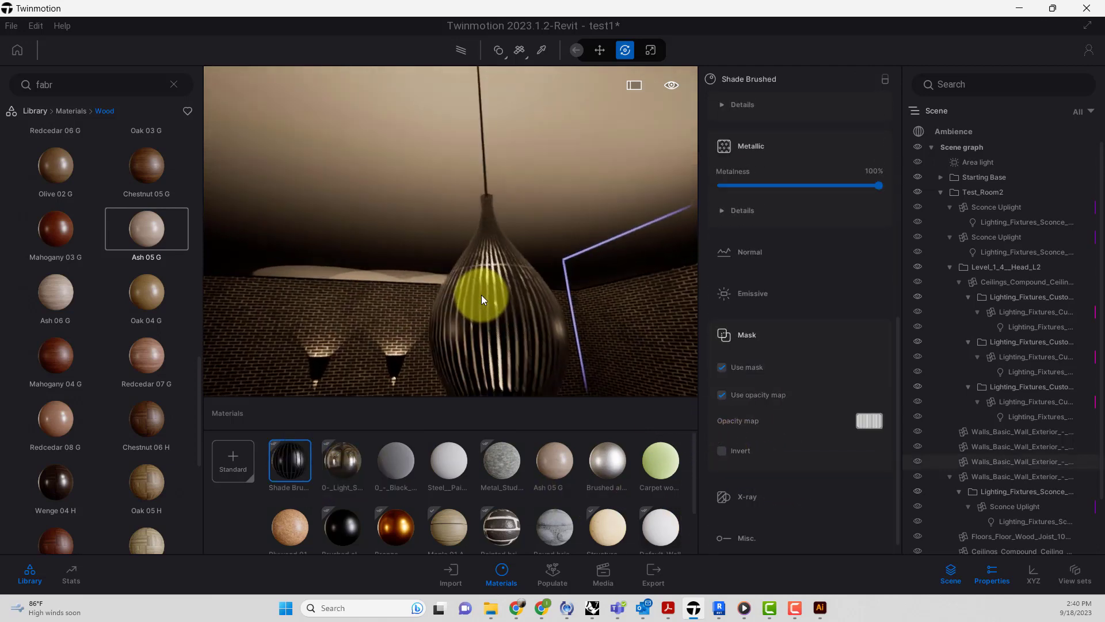
click(723, 453)
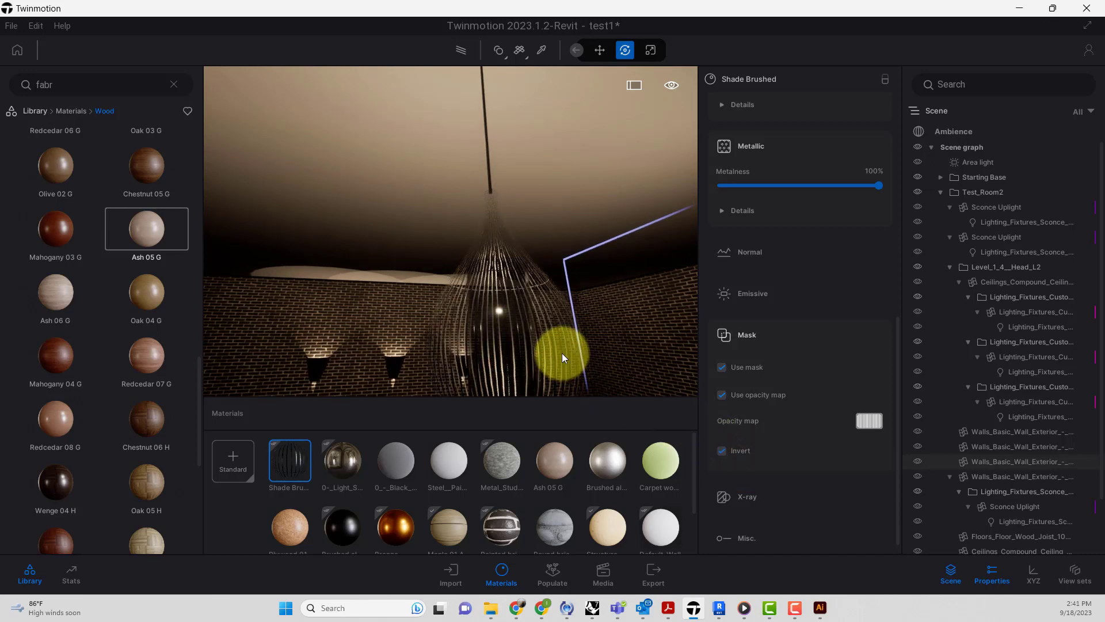
Select the middle pendant, set the UV scale of Shade Brushed to 0.50, and deselect the pendant.
shift+middle_drag(562, 353, 563, 355)
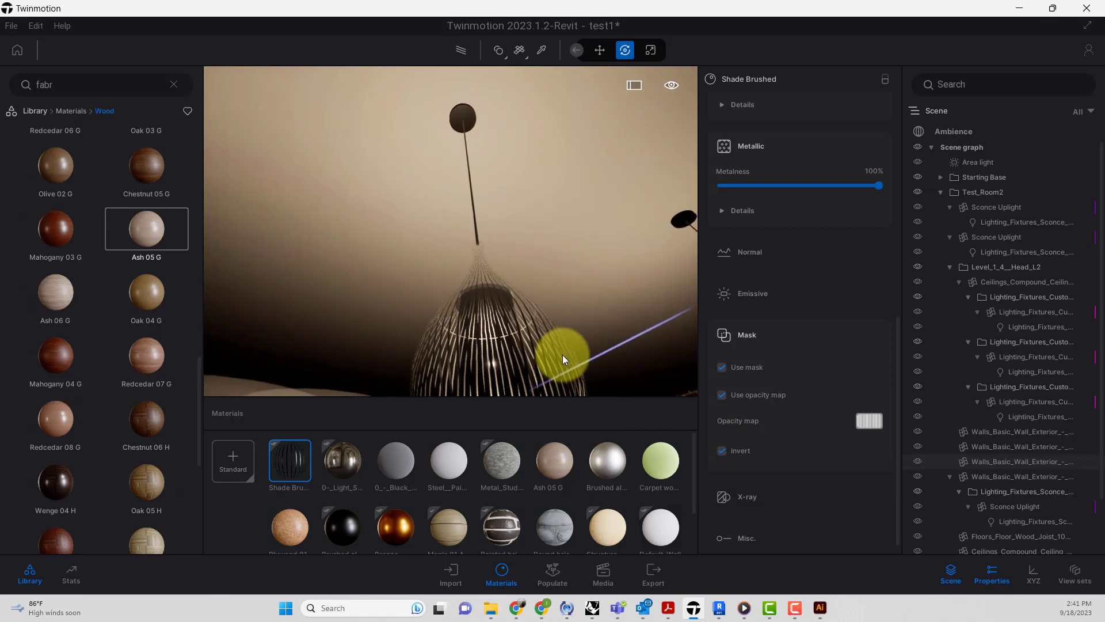
scroll(563, 355, down, 3)
scroll(508, 335, up, 3)
scroll(509, 336, down, 3)
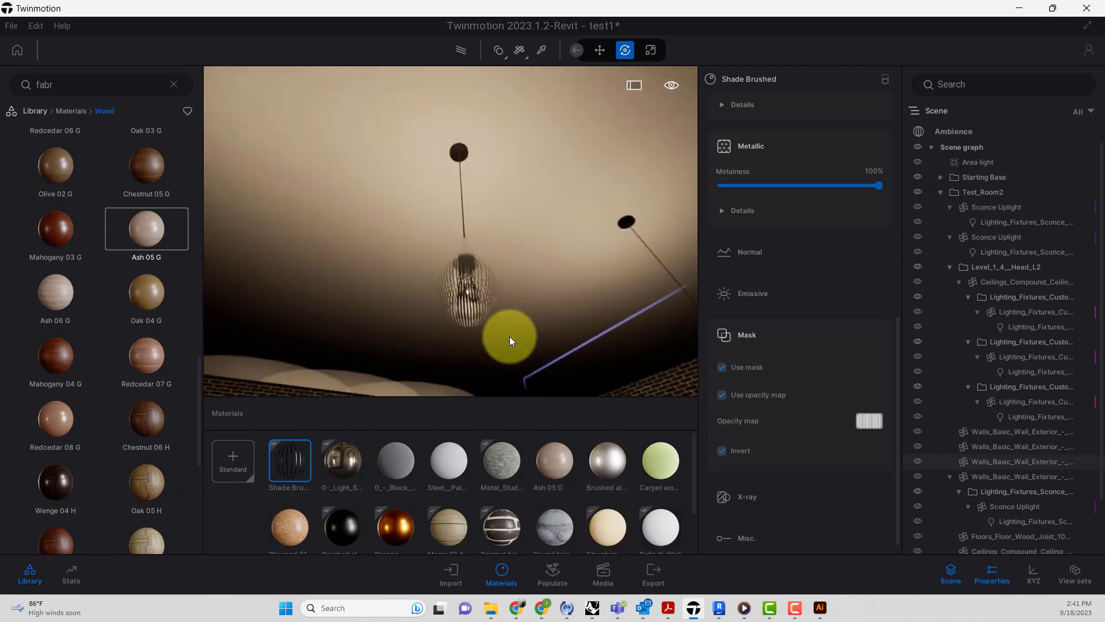
click(484, 302)
right_click(291, 449)
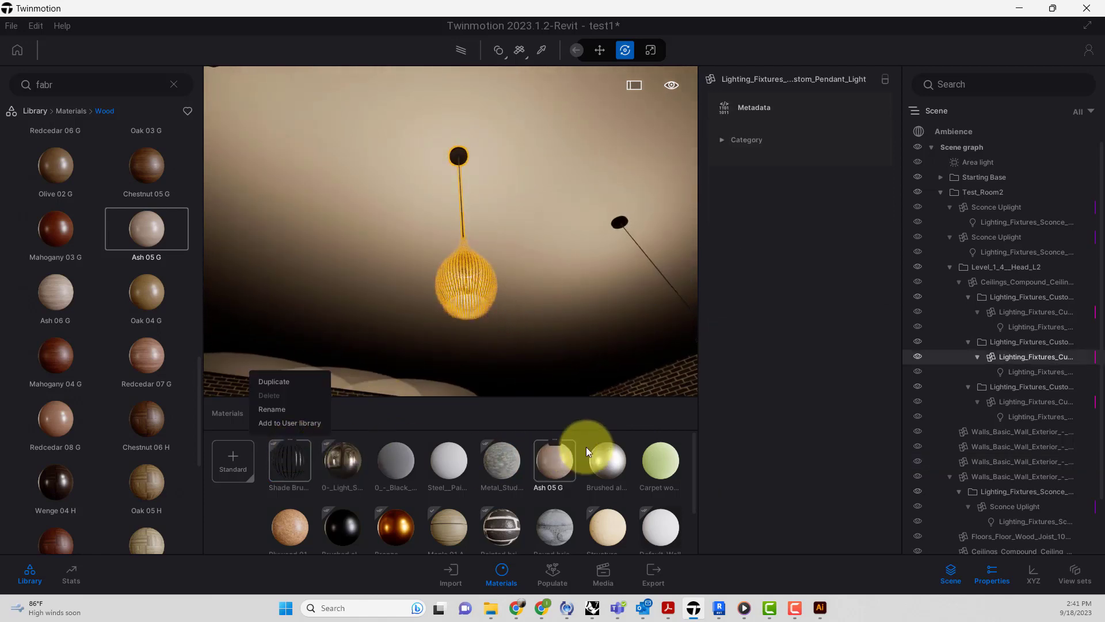
click(295, 458)
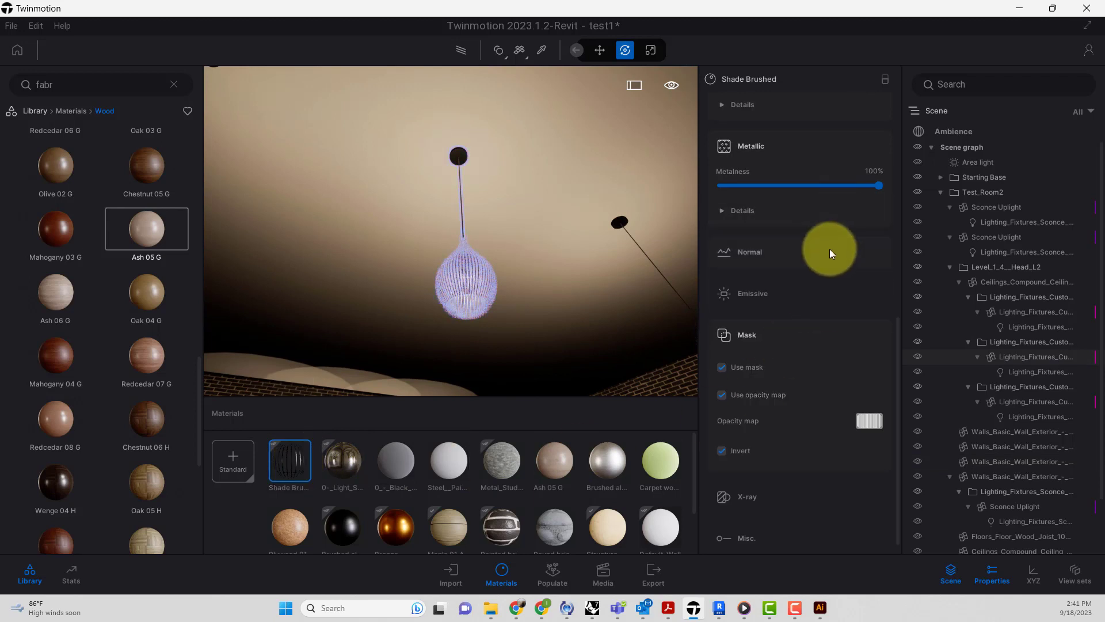
scroll(830, 249, up, 5)
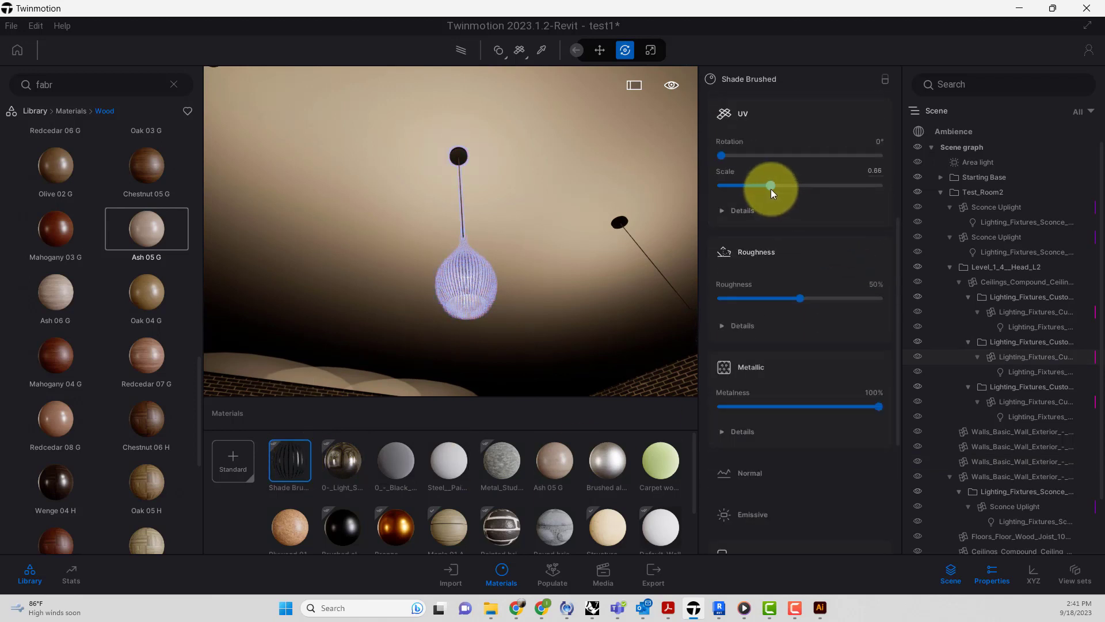
drag(772, 189, 755, 182)
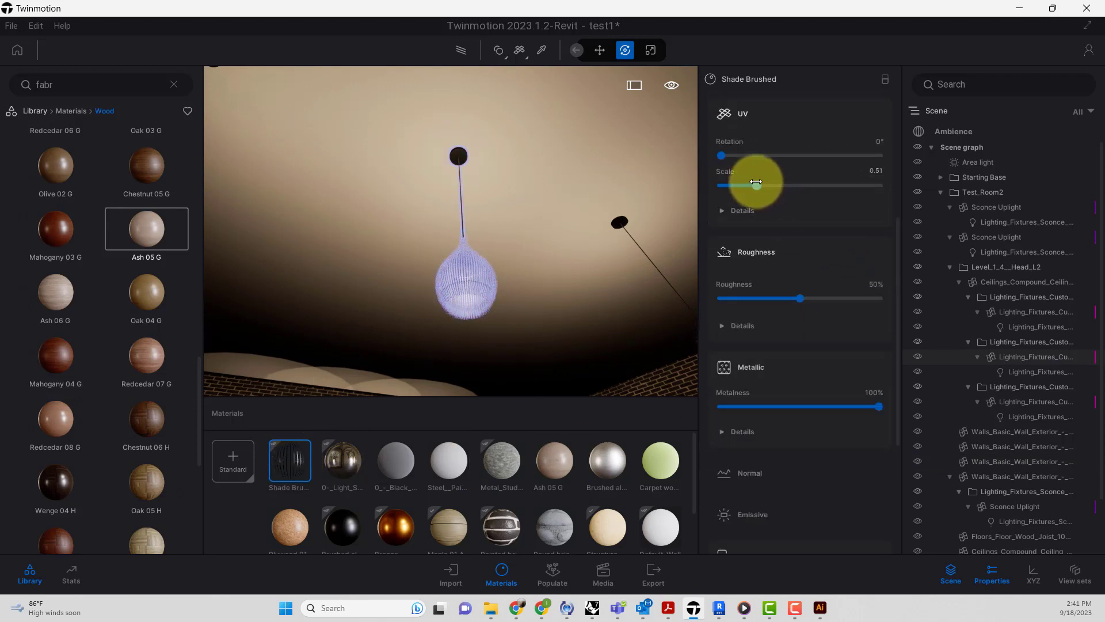
click(559, 258)
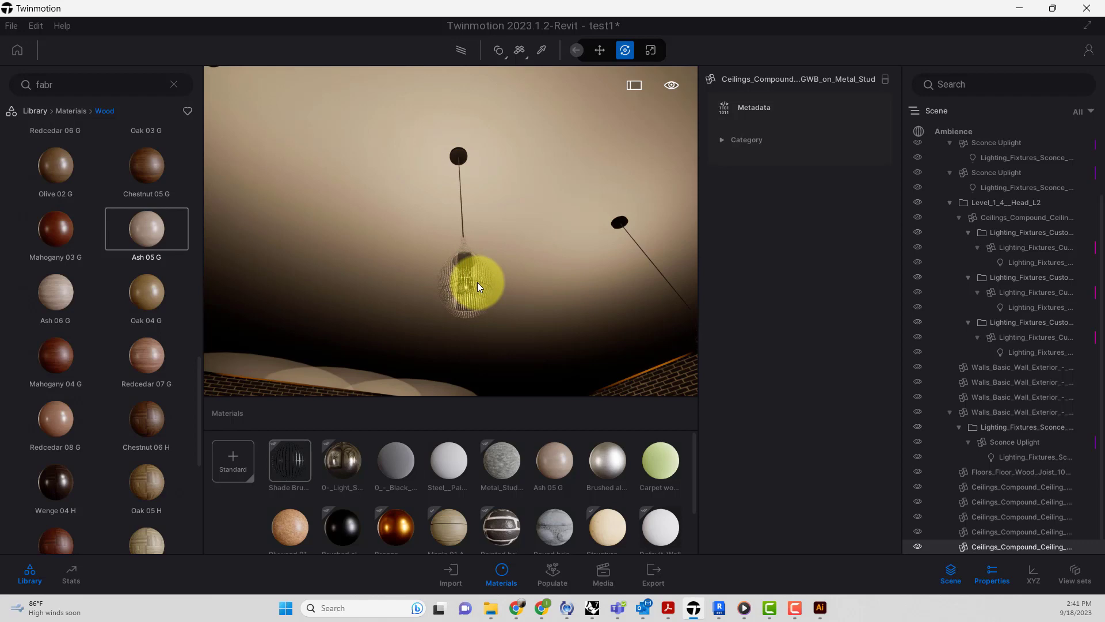
Frame the middle pendant shade up close and reopen the UV settings of Shade Brushed.
middle_drag(478, 282, 483, 292)
scroll(479, 294, down, 3)
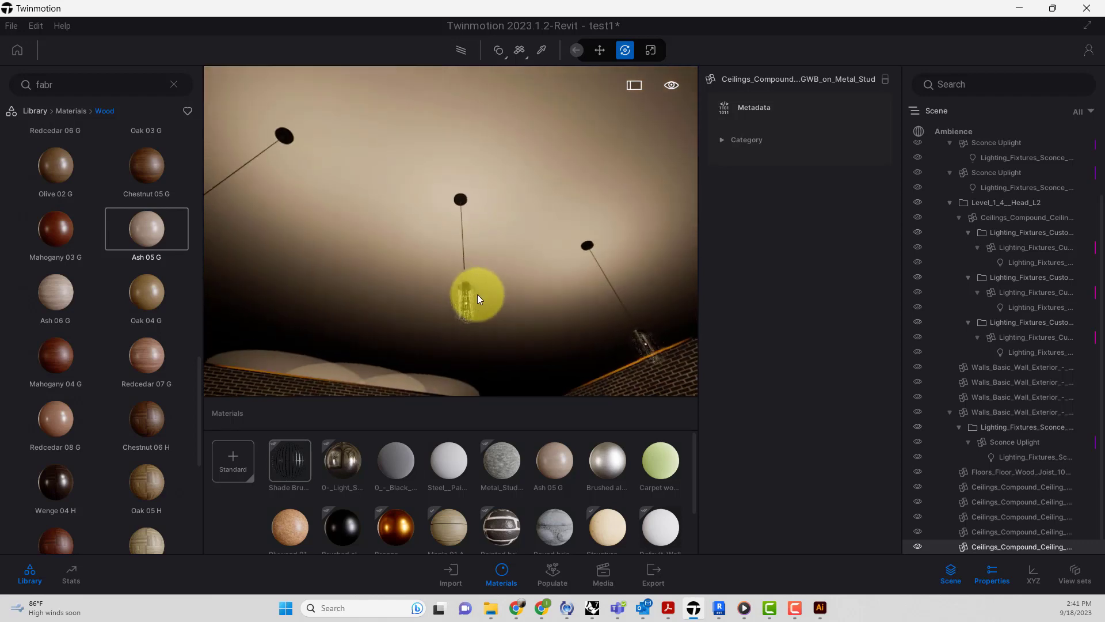
right_drag(479, 311, 471, 282)
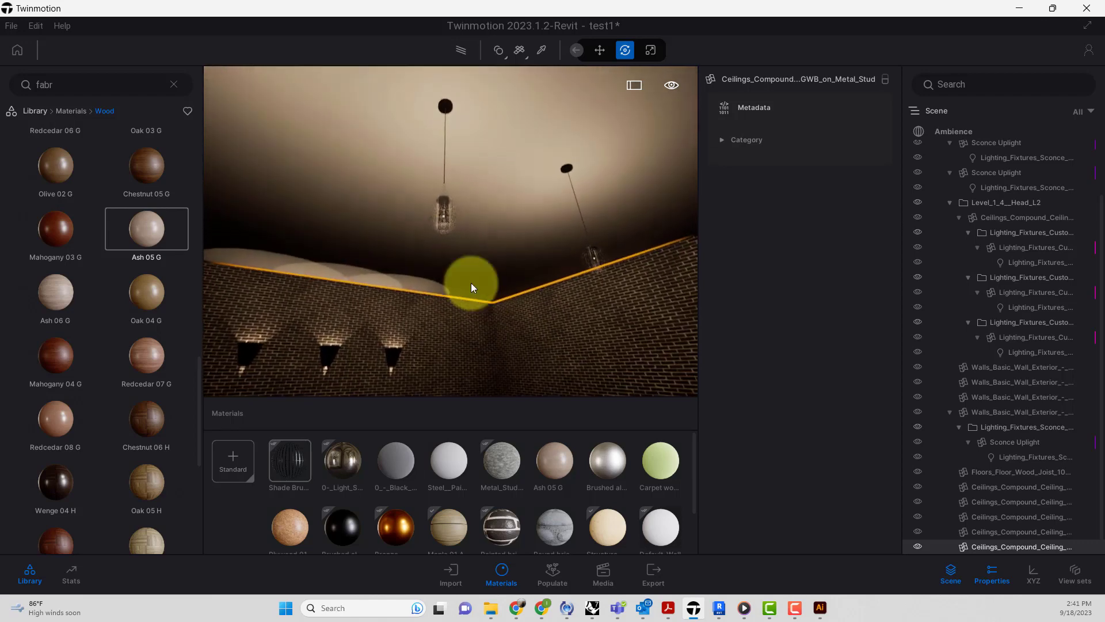
scroll(443, 223, up, 5)
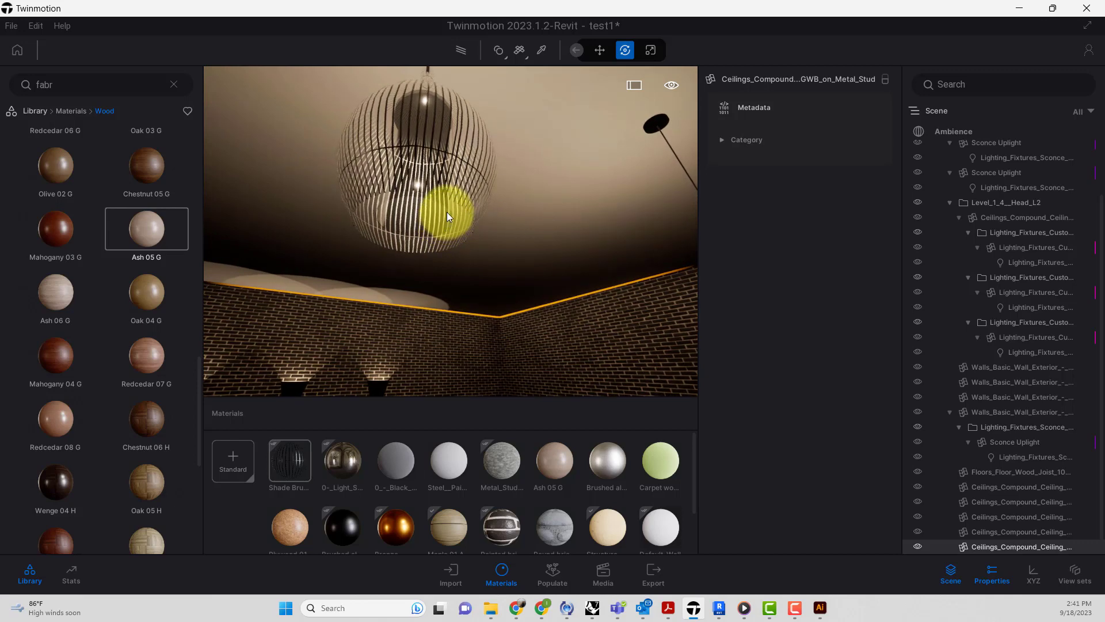
click(293, 460)
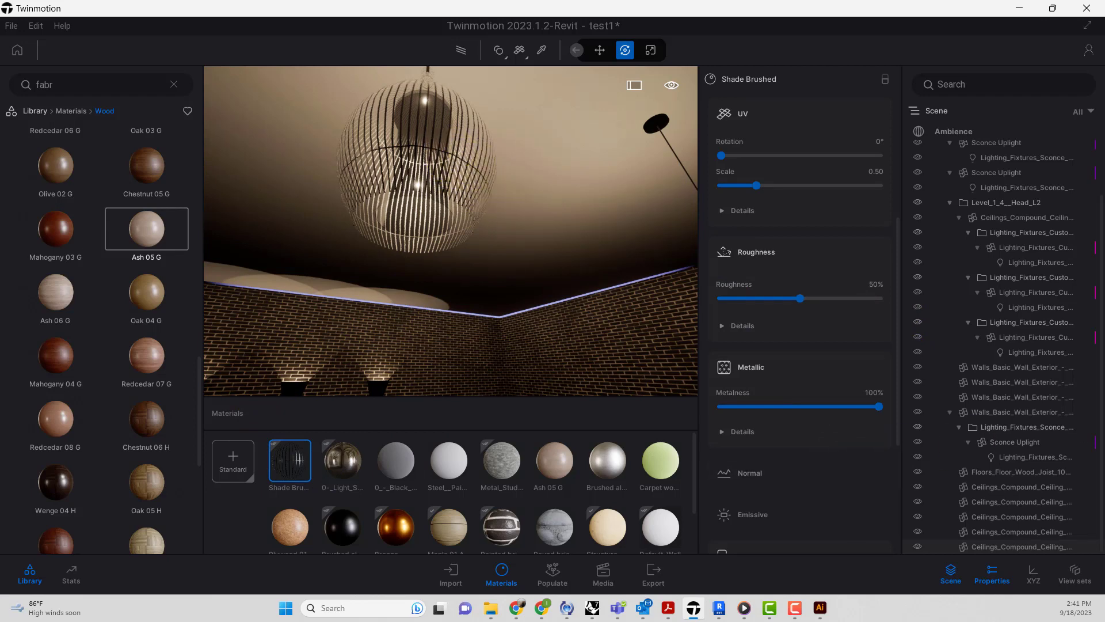
mouse_move(1104, 12)
mouse_down()
mouse_move(871, 7)
mouse_move(1104, 17)
mouse_up()
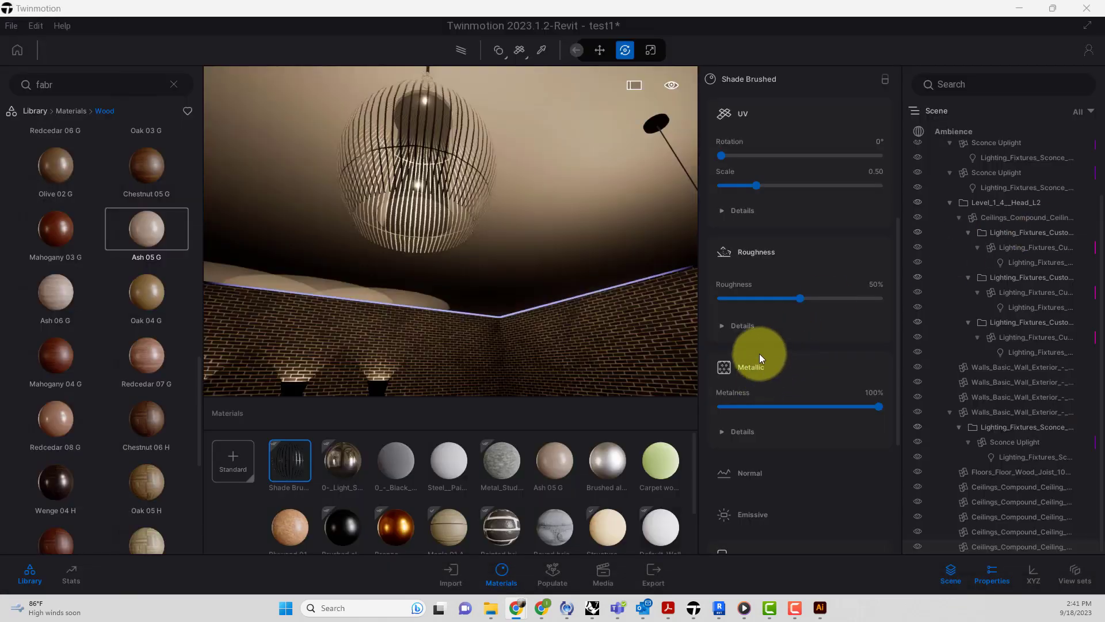
scroll(734, 209, up, 1)
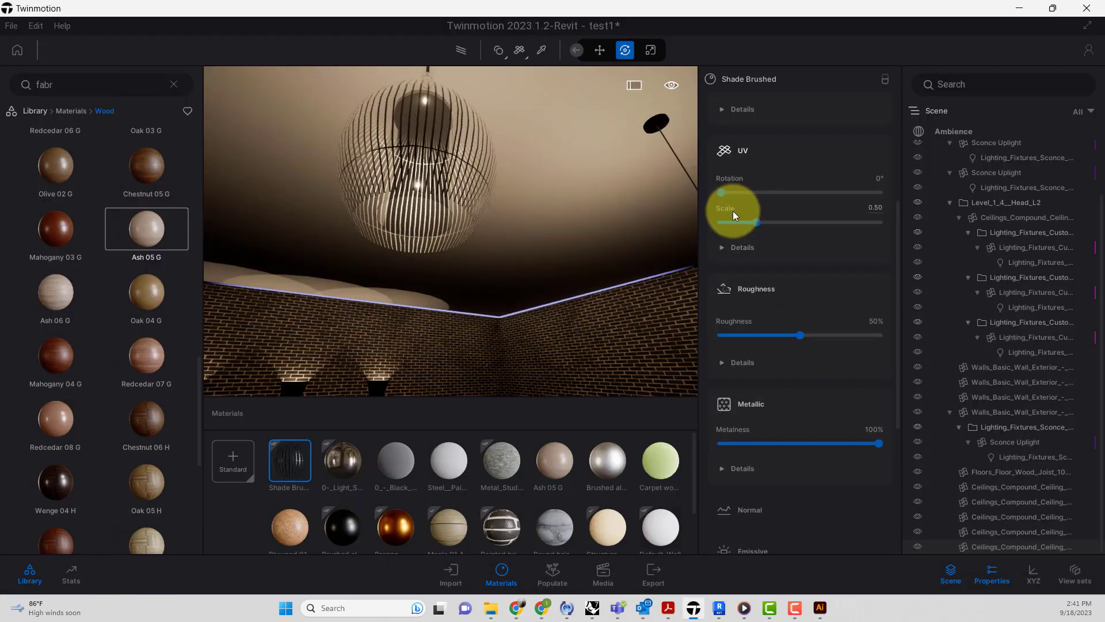
Set the UV Offset Y of Shade Brushed to -0.10 to shift the seam line in the cutout pattern.
click(735, 247)
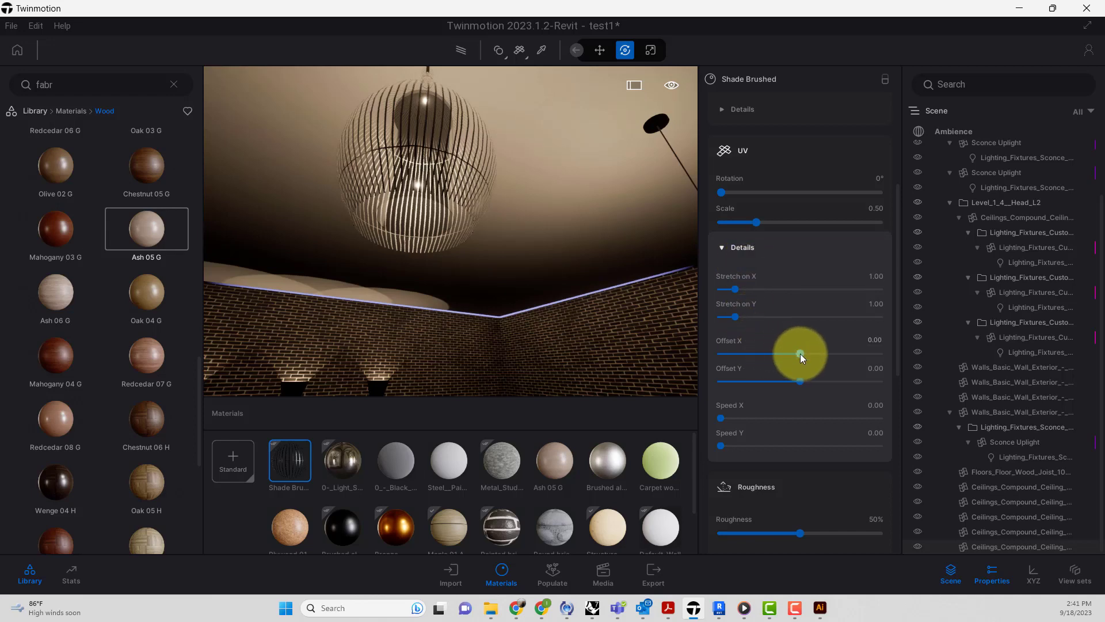
click(800, 379)
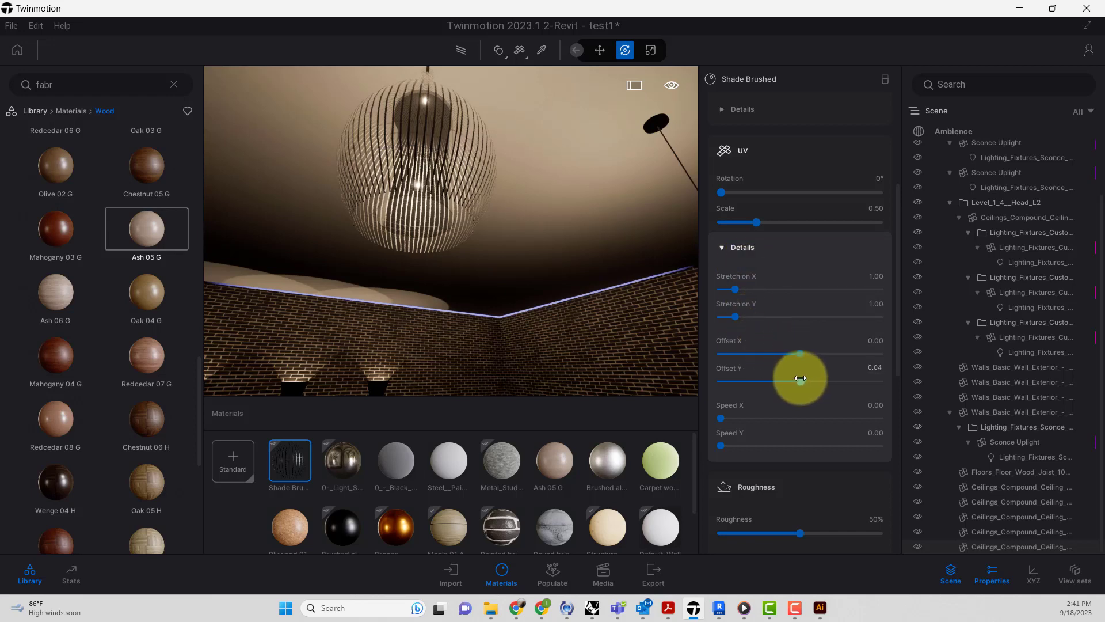
drag(800, 379, 798, 379)
text(-0.0)
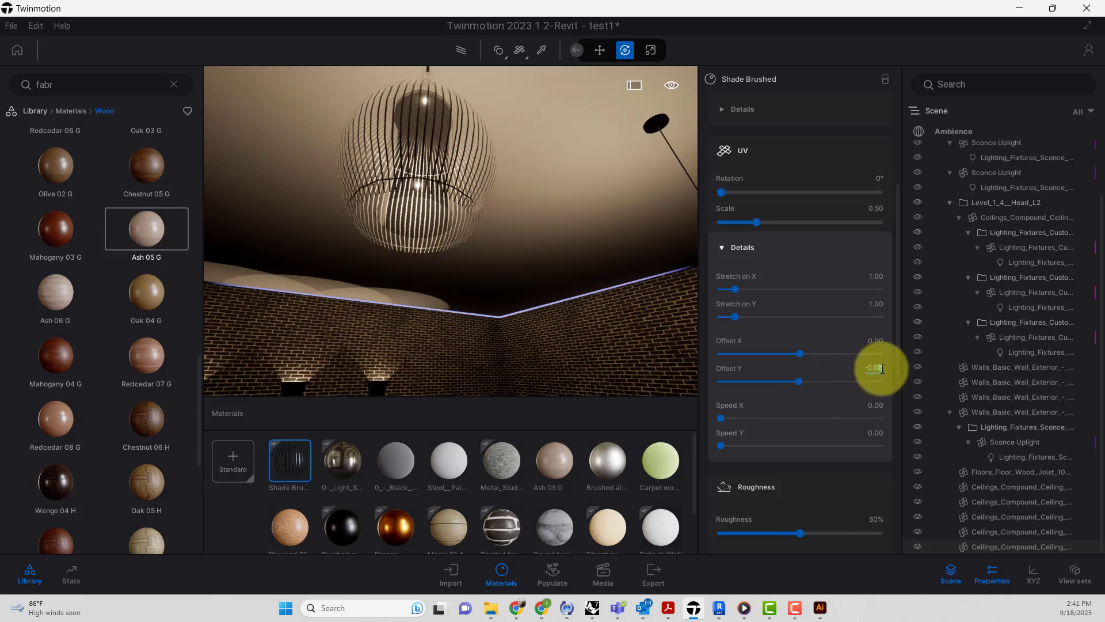
text(8)
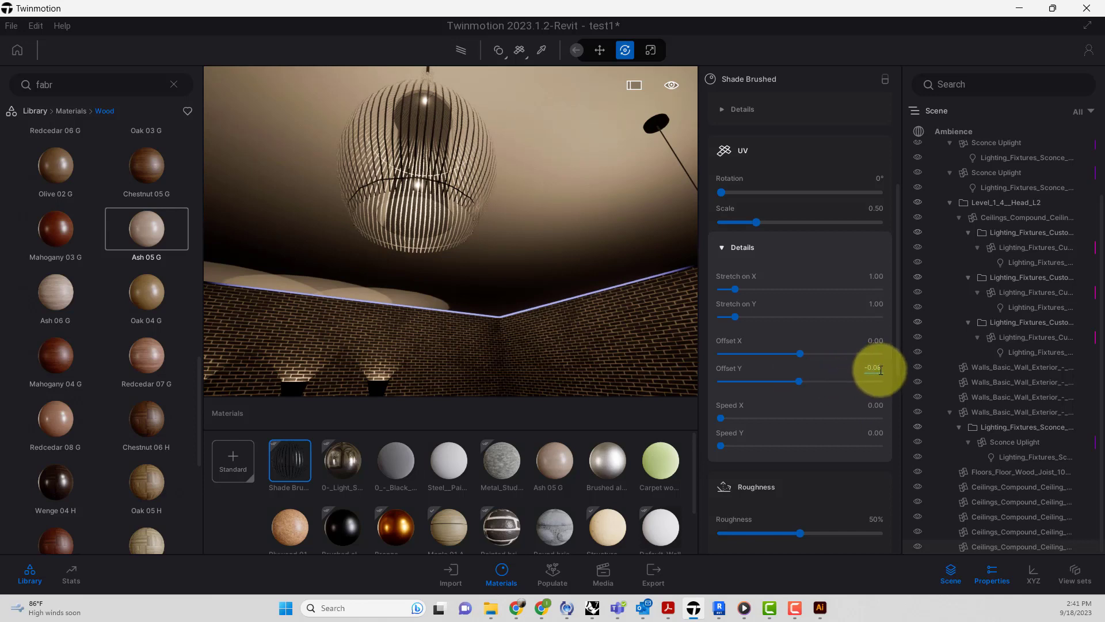
click(874, 341)
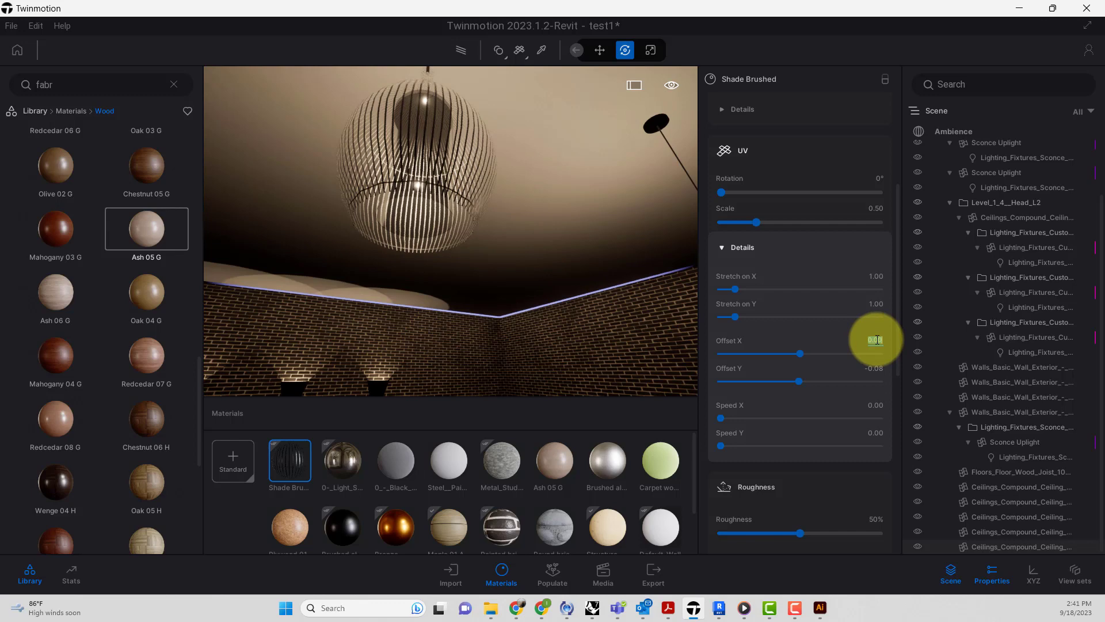
click(879, 368)
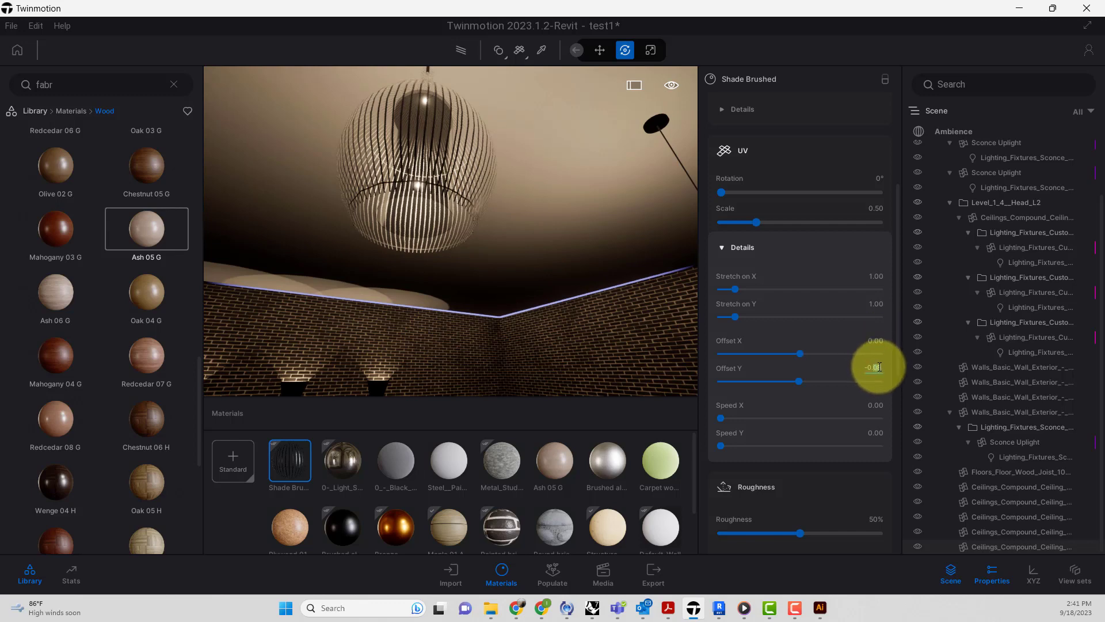
click(874, 341)
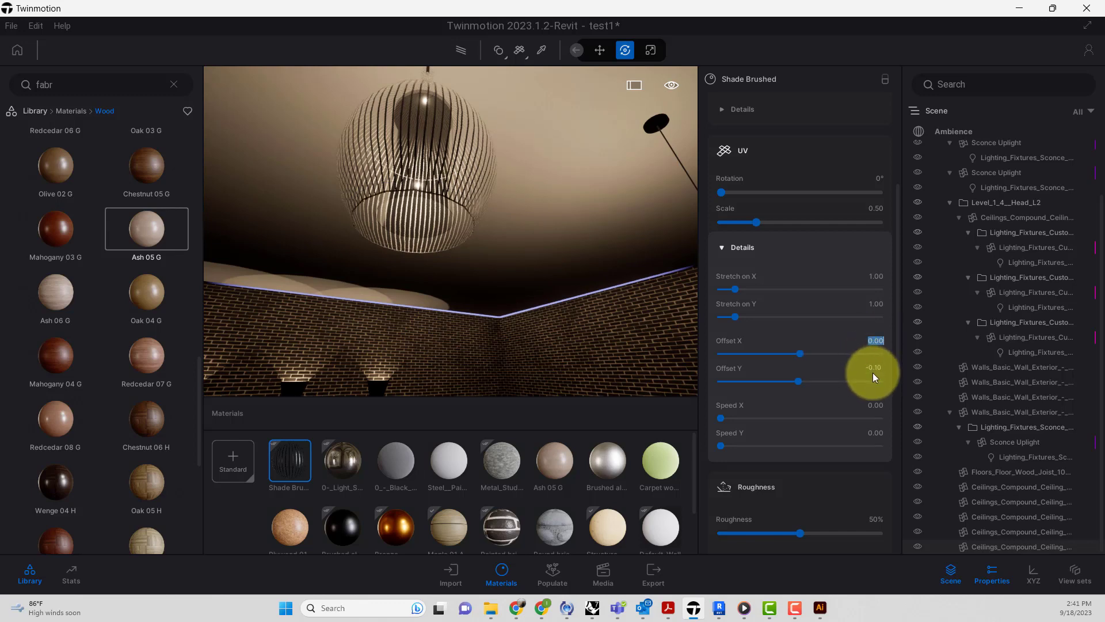
mouse_move(519, 240)
middle_down()
mouse_move(520, 259)
mouse_move(536, 253)
mouse_move(519, 238)
middle_up()
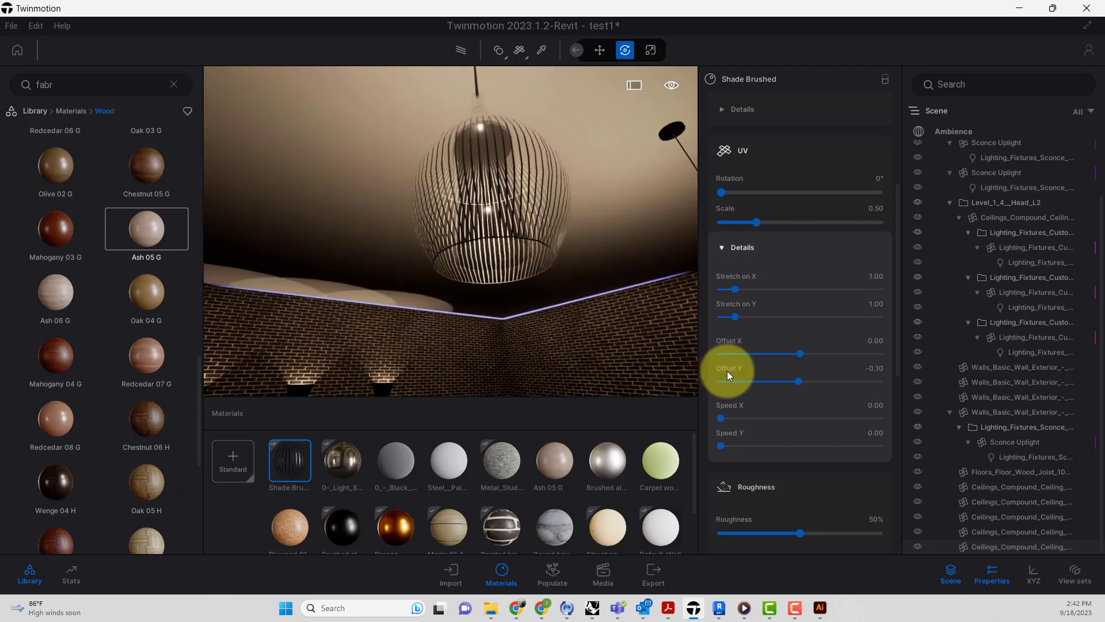
Make the Shade Brushed material 2 sided and check the middle pendant shade from several distances.
scroll(754, 437, down, 8)
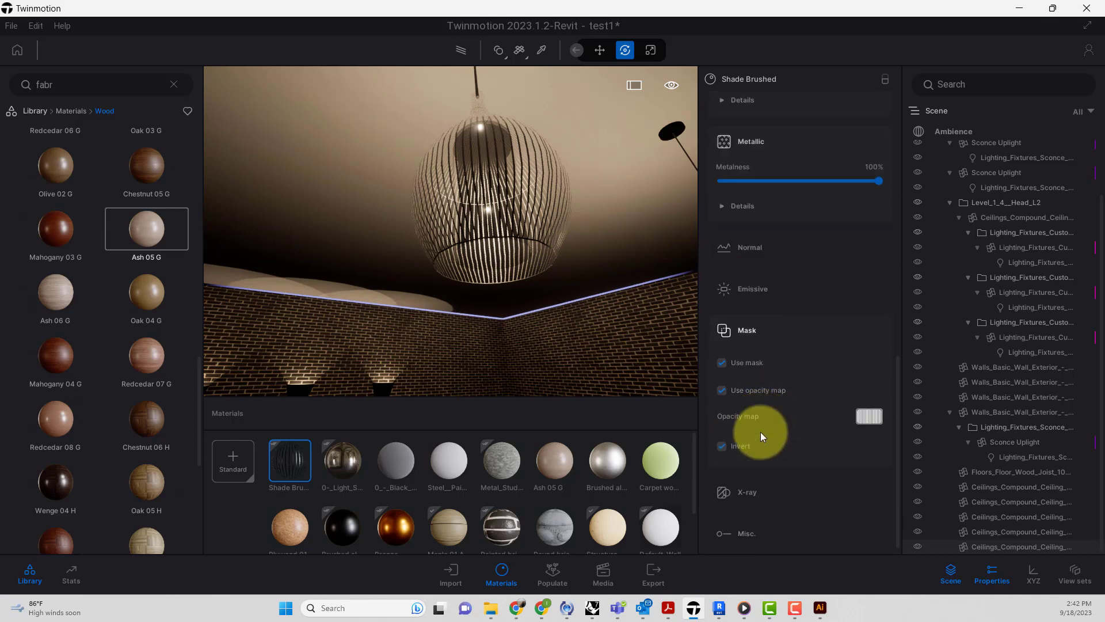
drag(462, 168, 462, 238)
scroll(462, 234, up, 5)
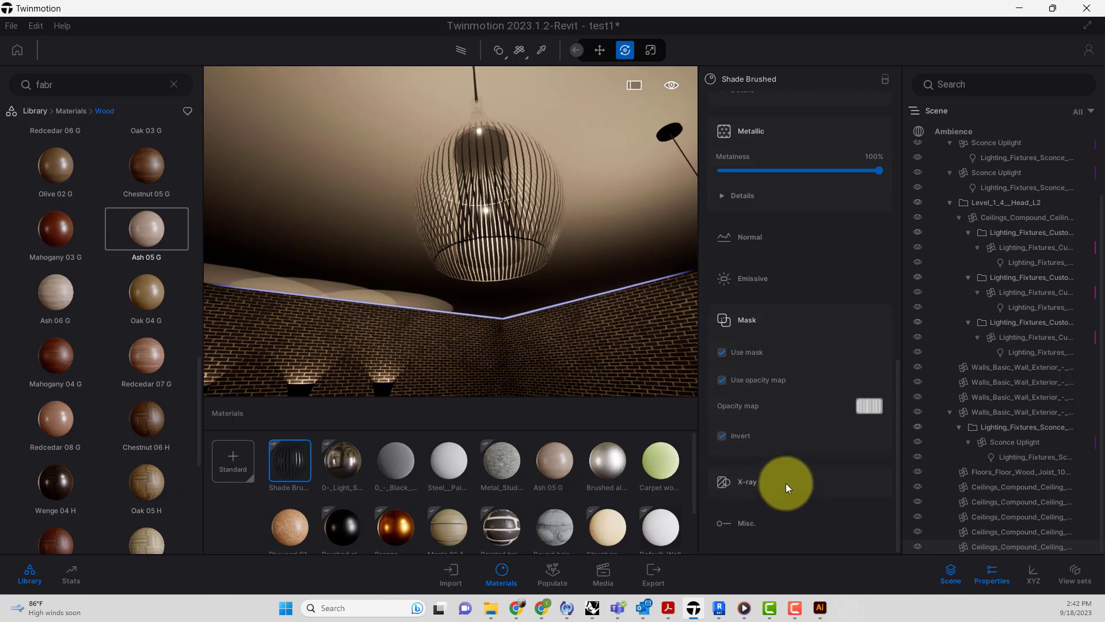
click(764, 520)
click(721, 459)
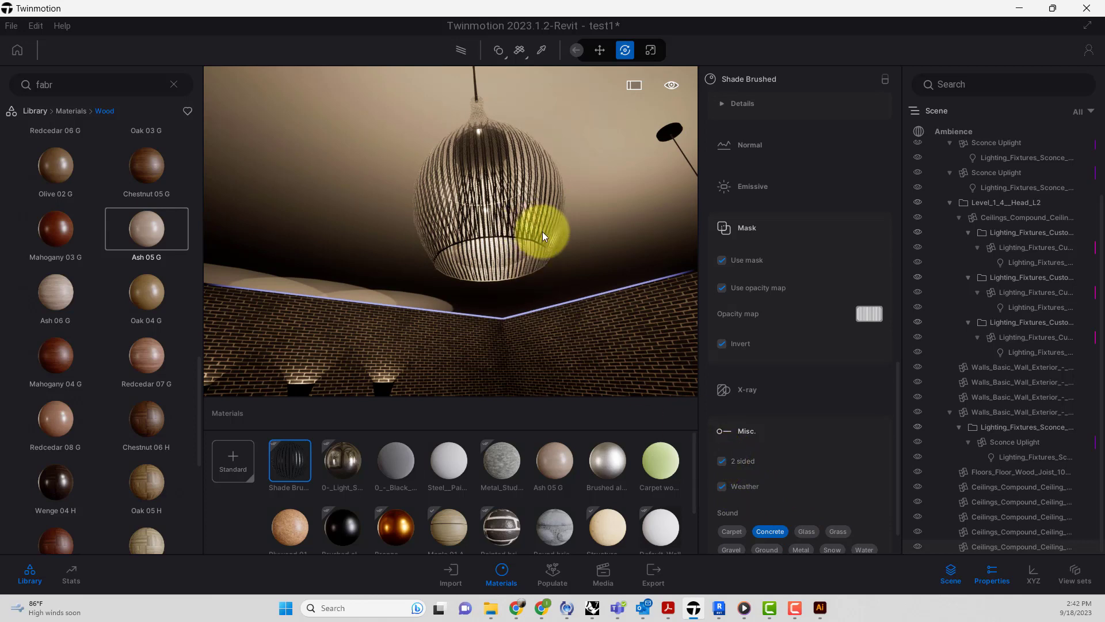
shift+middle_drag(542, 231, 542, 231)
scroll(514, 203, up, 2)
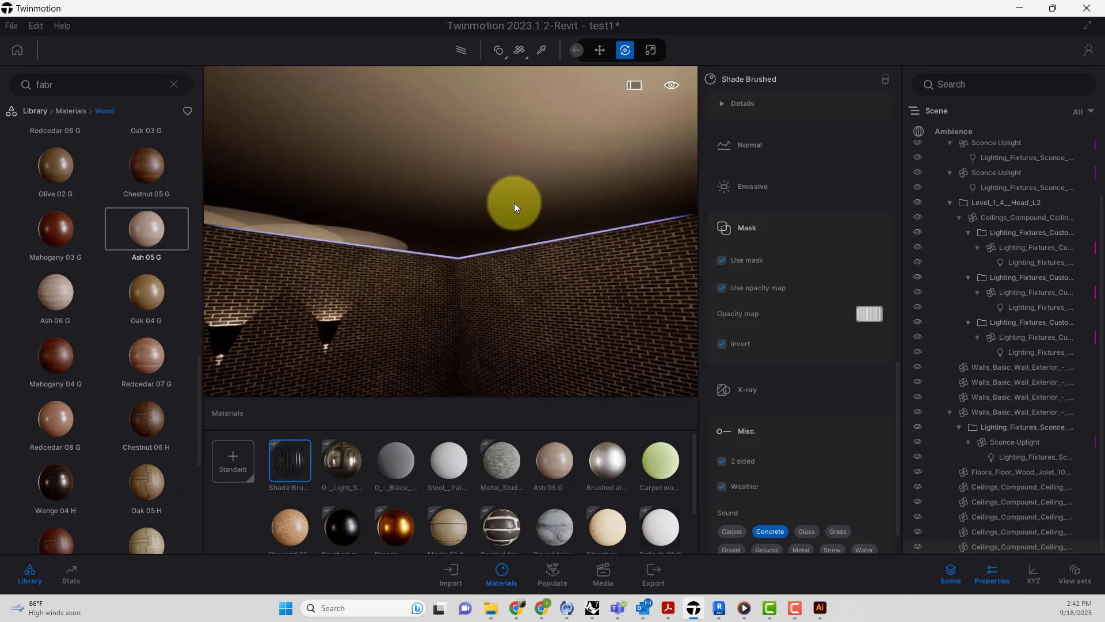
scroll(513, 202, down, 2)
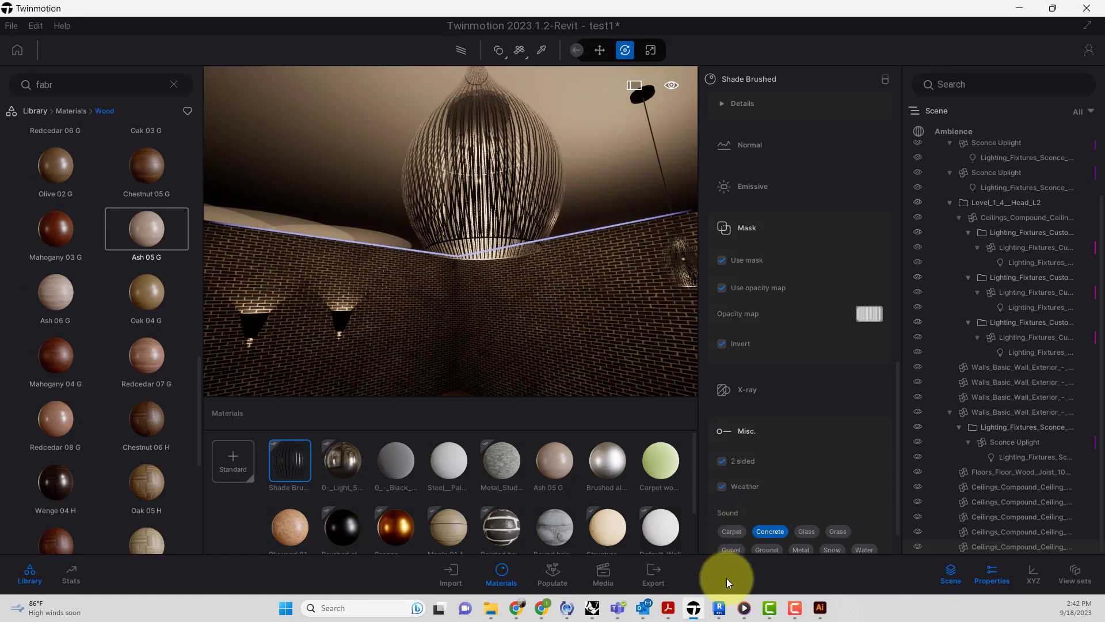
Switch to Revit, open the middle pendant's family for editing, and examine the sketch profile of its solid shade revolve.
click(718, 614)
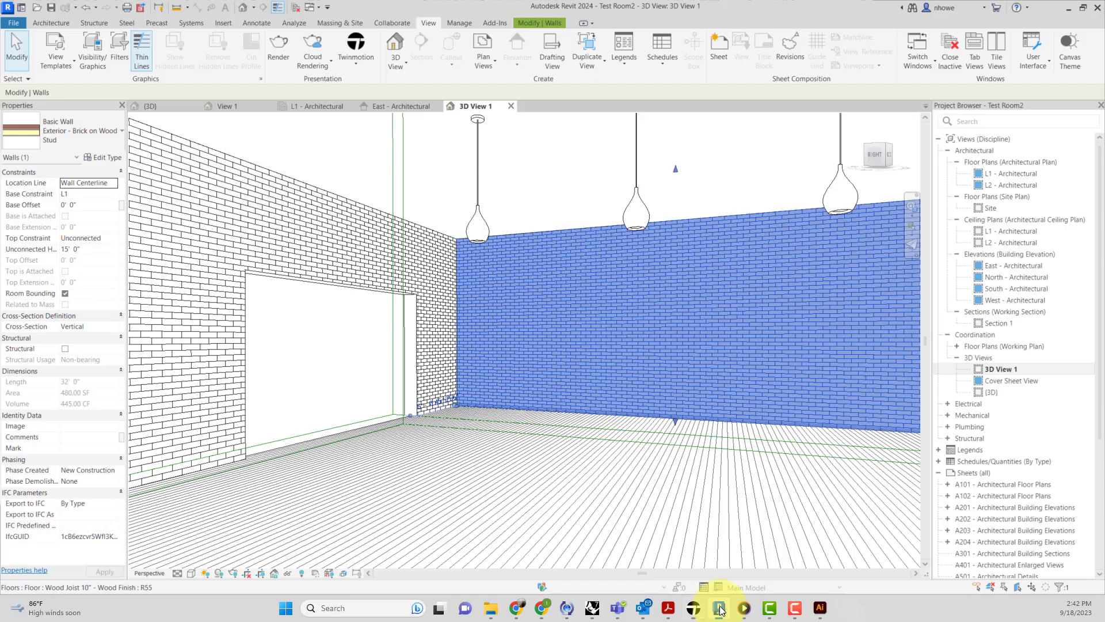
click(636, 218)
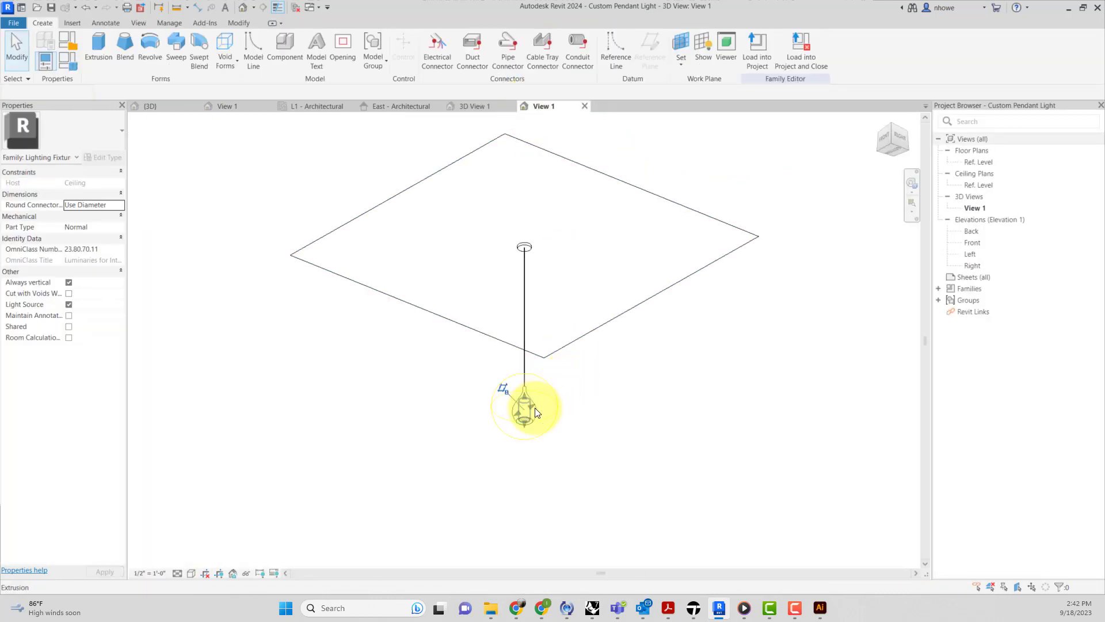
click(535, 410)
click(538, 418)
scroll(536, 418, up, 5)
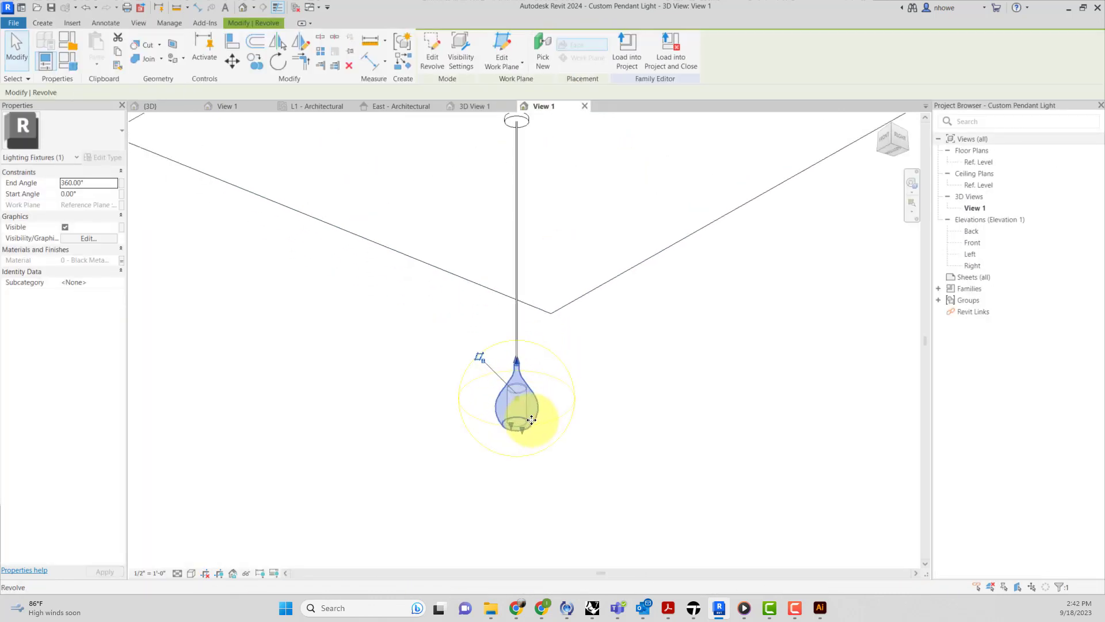
scroll(530, 420, up, 3)
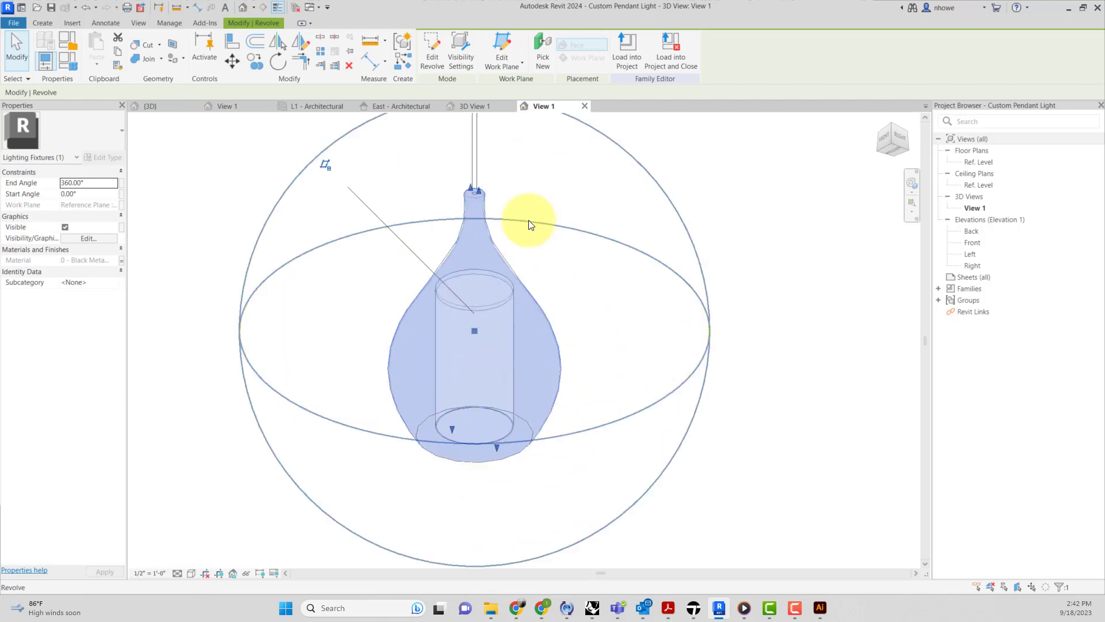
click(428, 61)
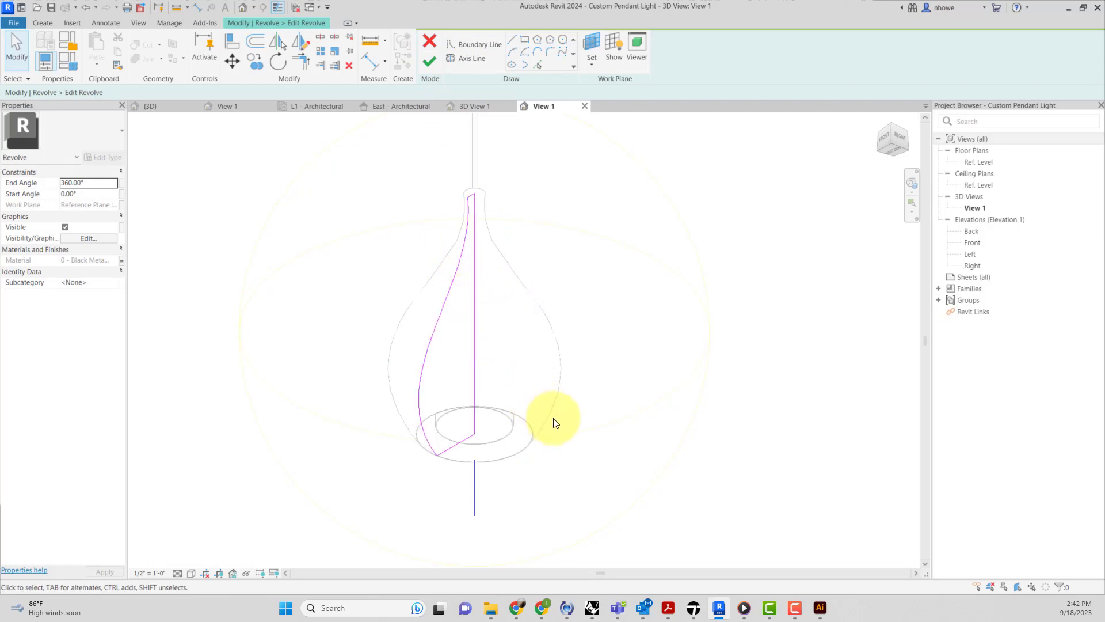
click(429, 60)
Examine the sketch profile of the void revolve that hollows out the shade, and clear the selection.
scroll(526, 440, up, 4)
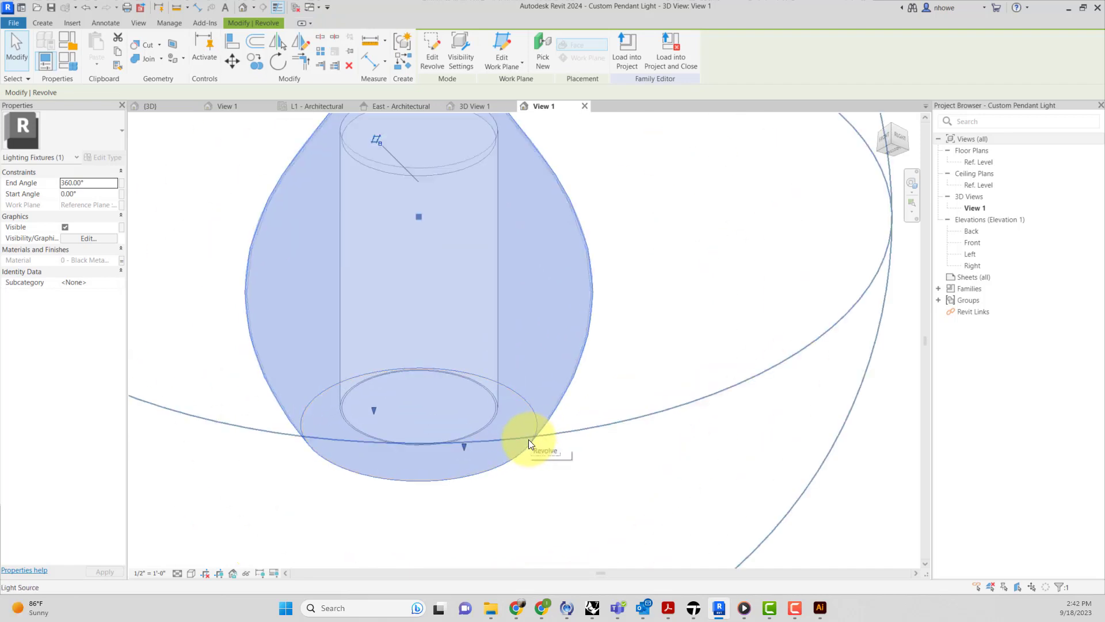
click(530, 441)
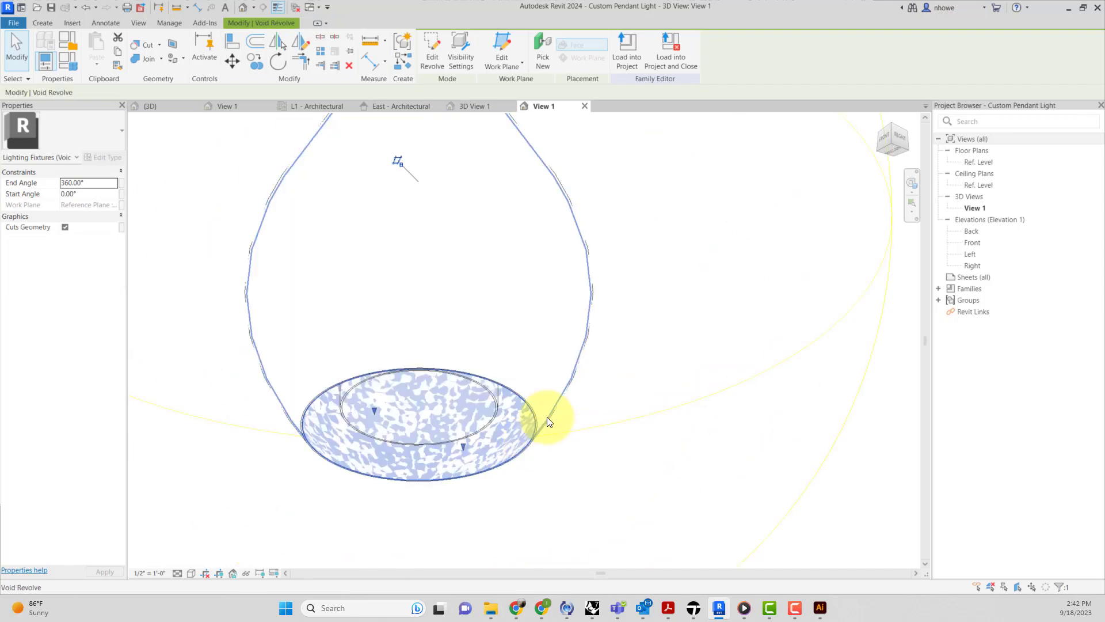
click(436, 59)
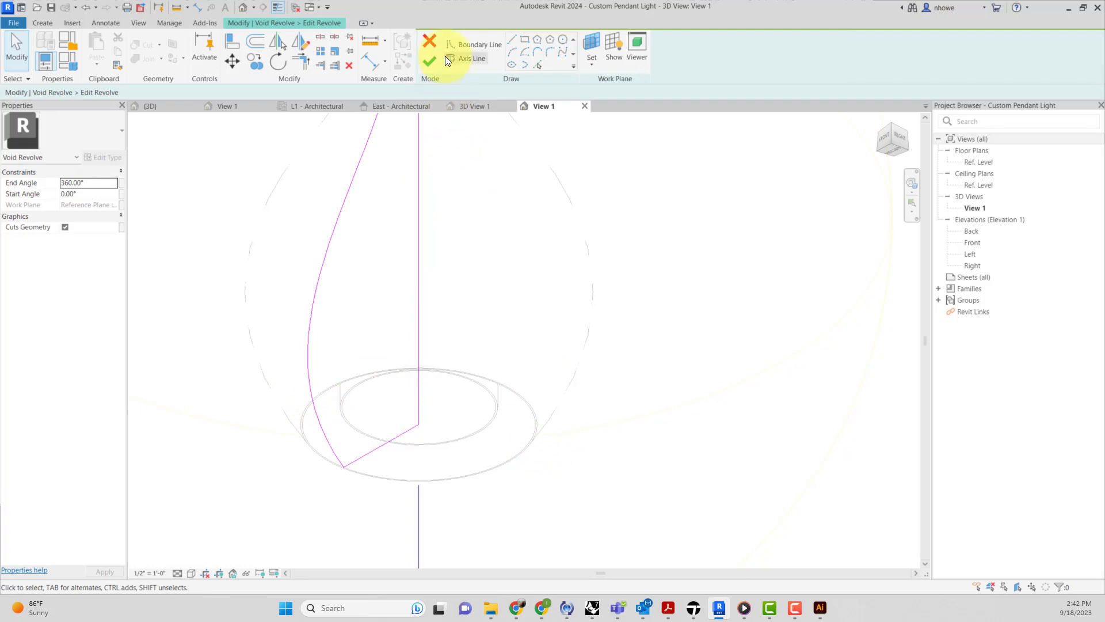
click(431, 59)
scroll(552, 242, down, 5)
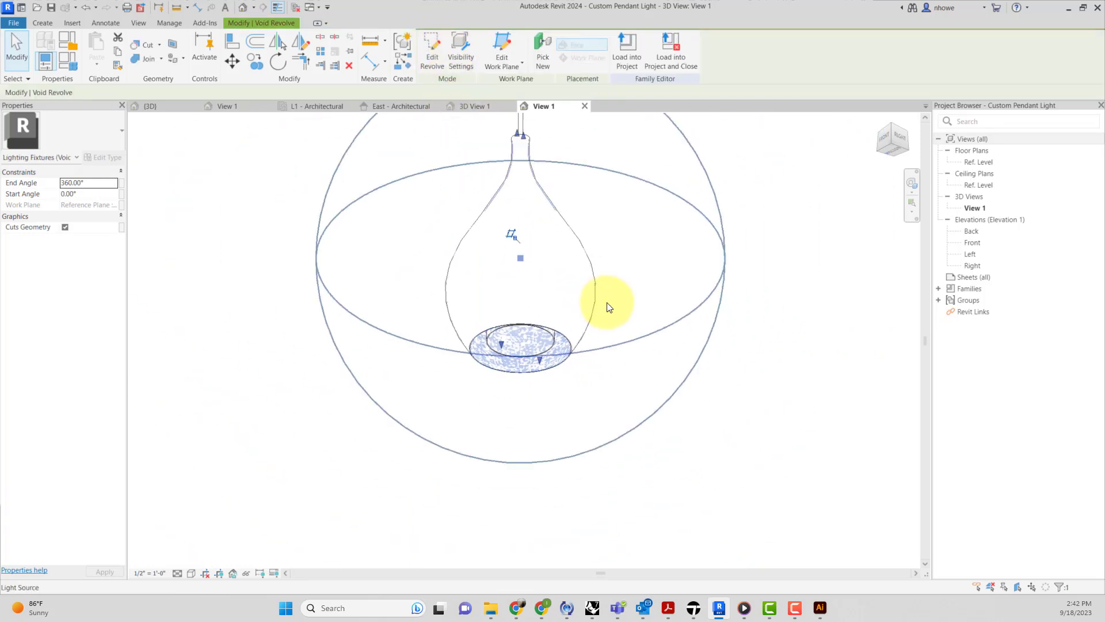
key(Escape)
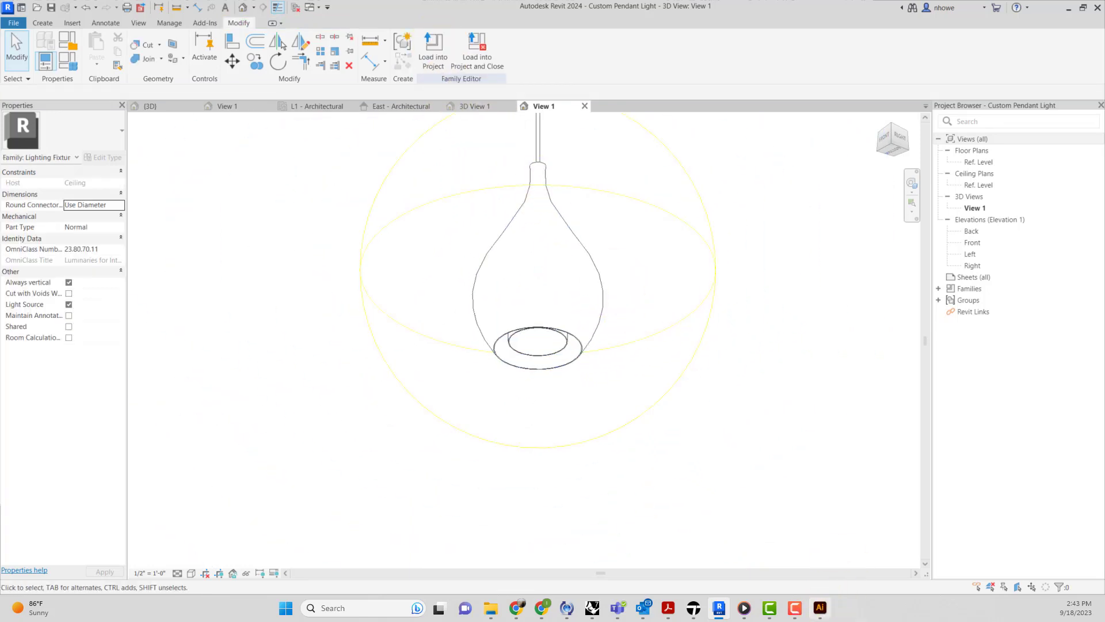
Switch back to Twinmotion and view the pendant shade's open underside from below.
click(695, 608)
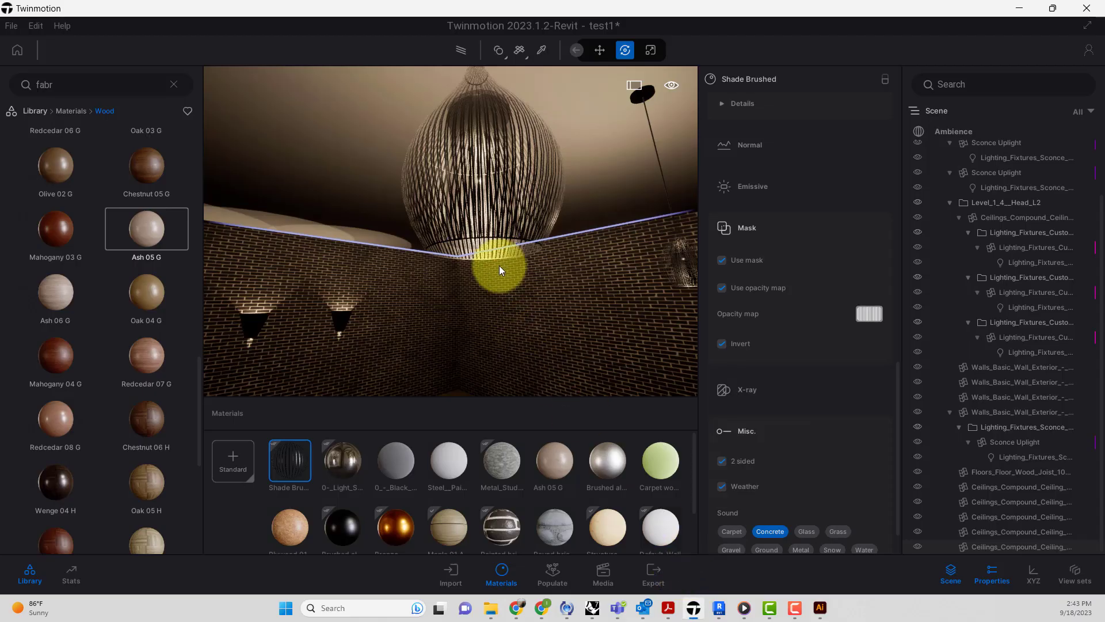
scroll(521, 277, down, 6)
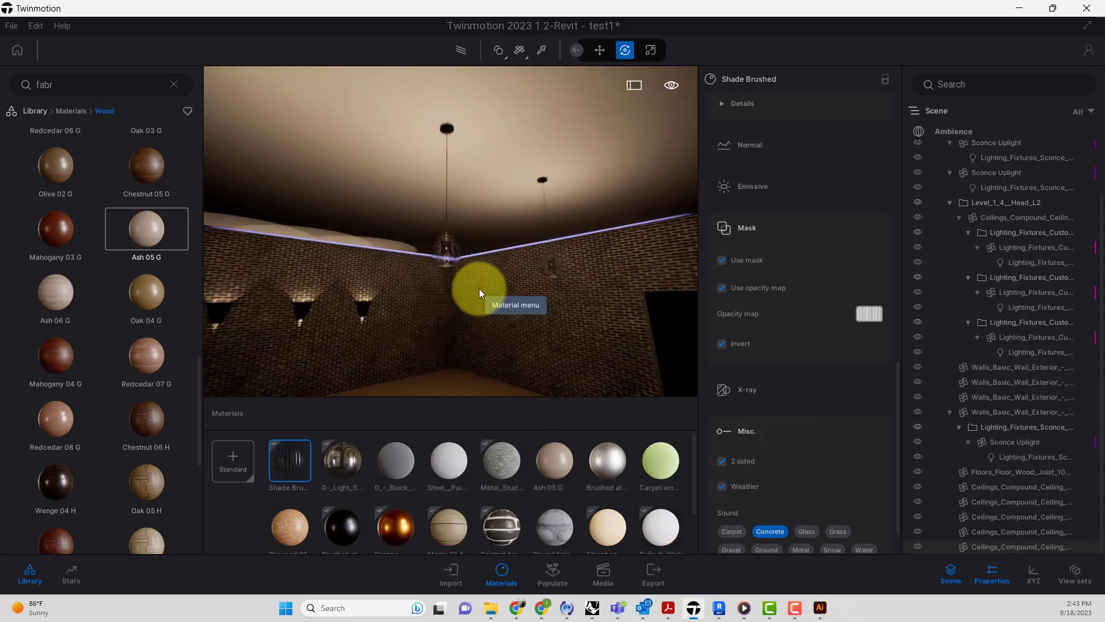
scroll(478, 288, up, 1)
shift+middle_drag(491, 289, 493, 289)
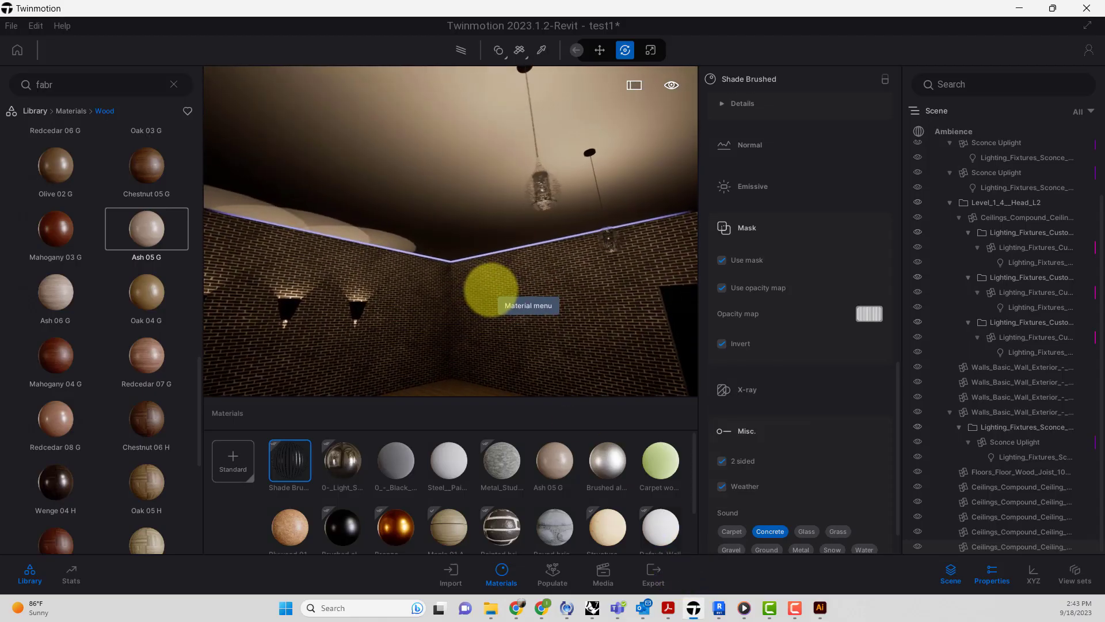
scroll(548, 215, up, 3)
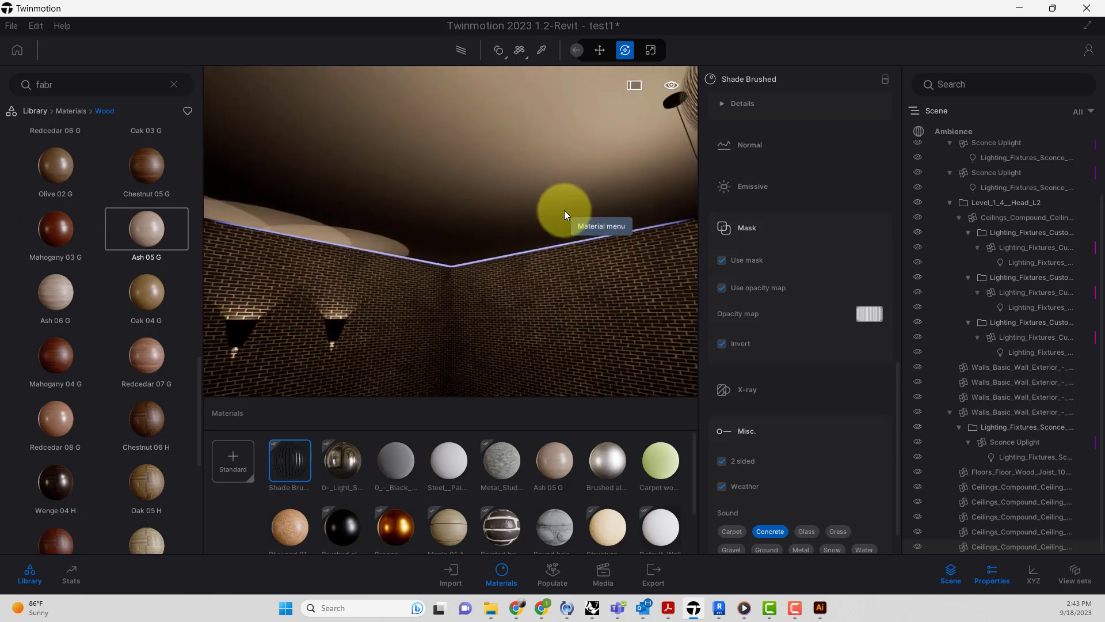
scroll(557, 211, down, 3)
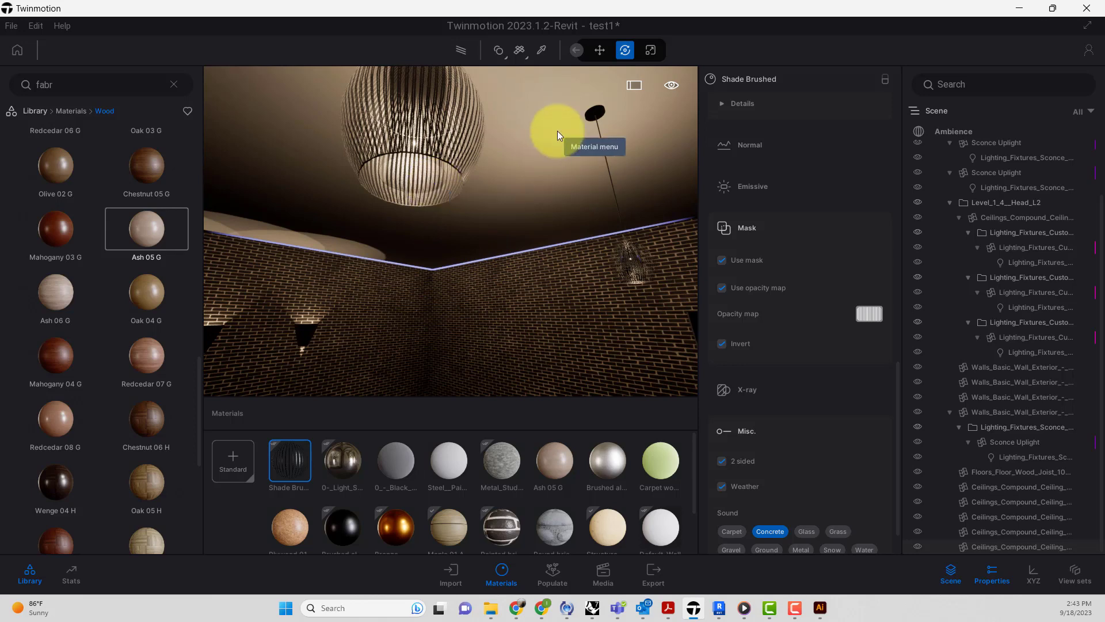
Pick the 0-_Light_Source material inside the pendant shade, set it to Colored, and check all three pendants from farther away.
key(t)
click(442, 178)
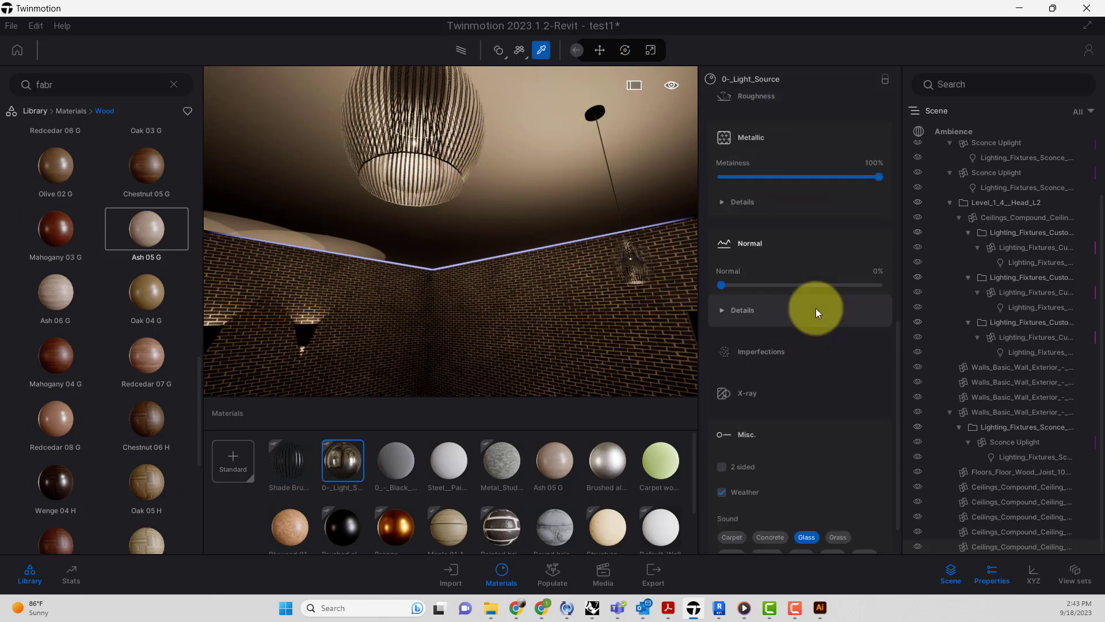
scroll(816, 309, up, 10)
scroll(840, 313, up, 2)
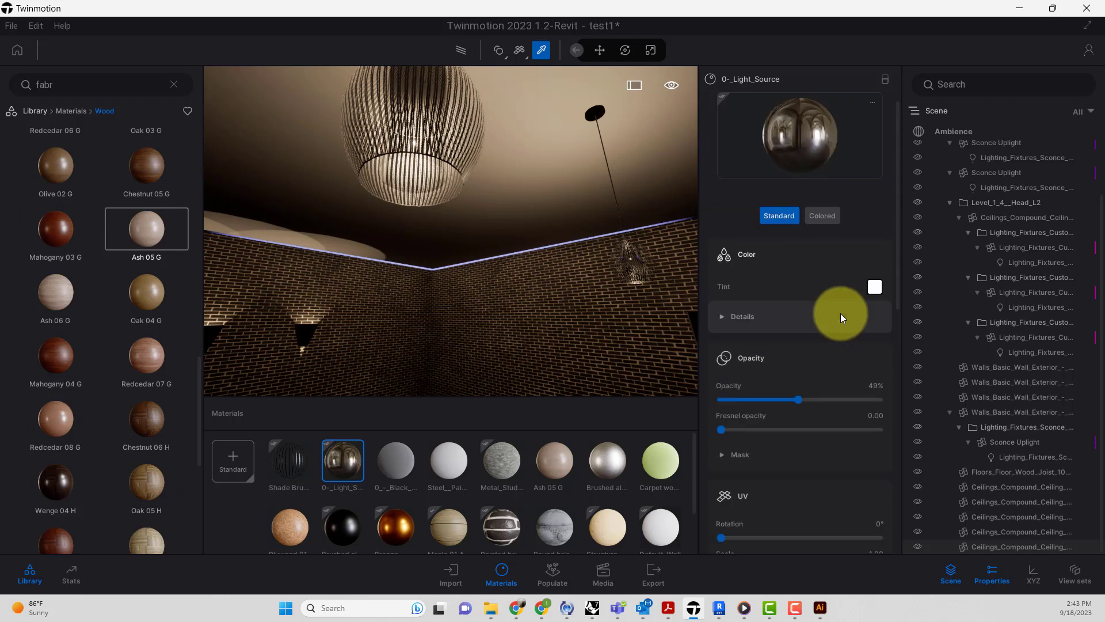
click(820, 216)
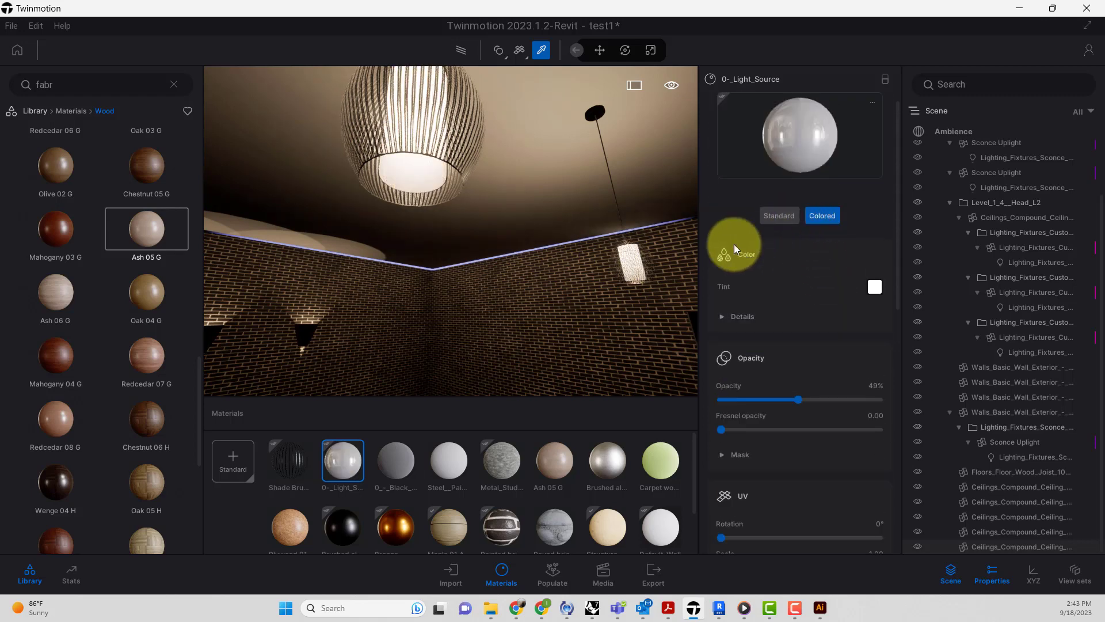
scroll(580, 296, down, 5)
scroll(529, 299, down, 3)
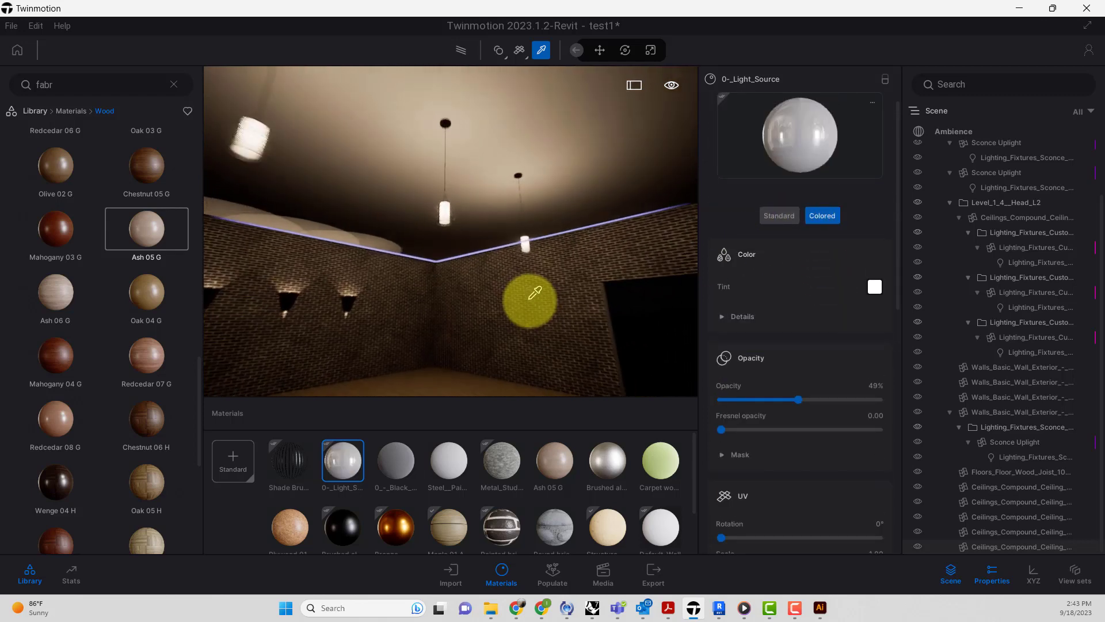
scroll(511, 292, down, 4)
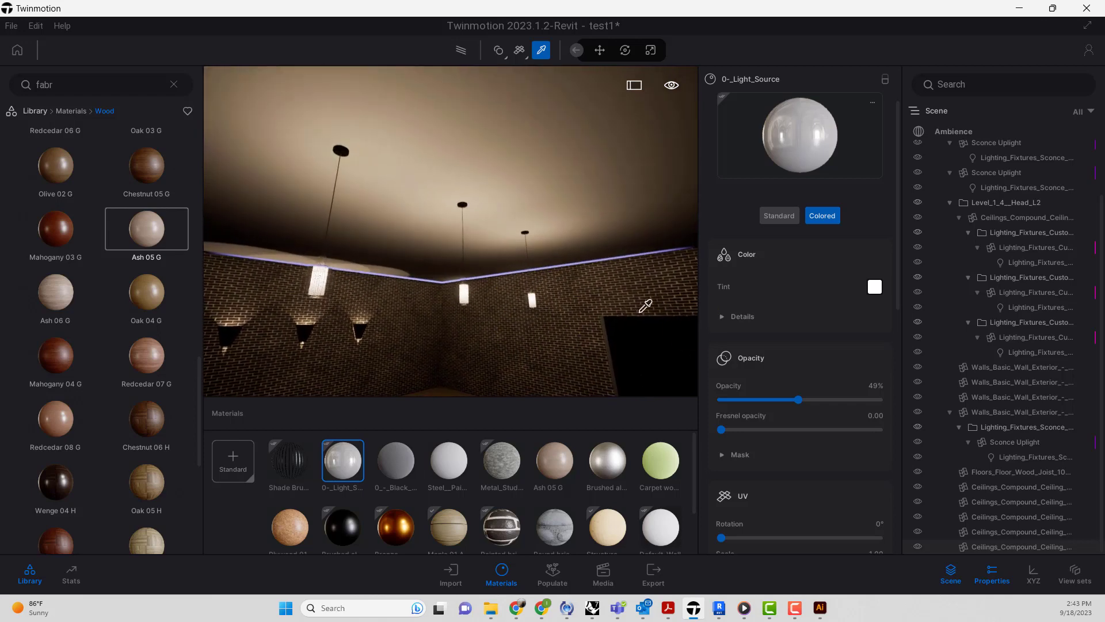
Compare the pendants with the room photos on the AllModern teardrop pendant page, and move the browser window out of the way.
drag(661, 0, 952, 123)
scroll(814, 365, down, 2)
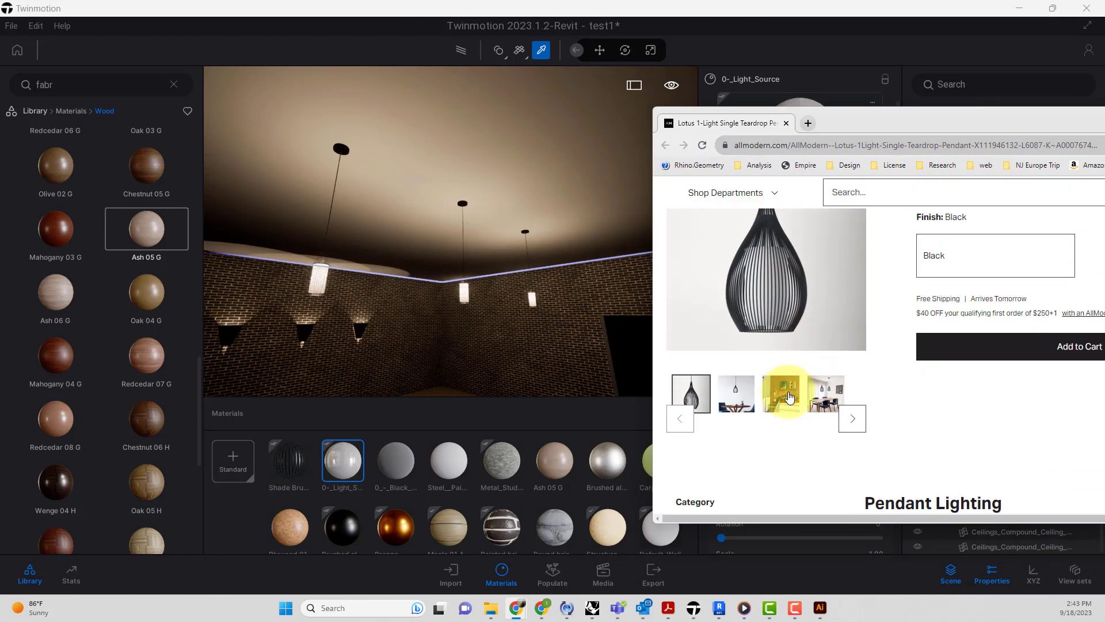
click(781, 394)
click(823, 405)
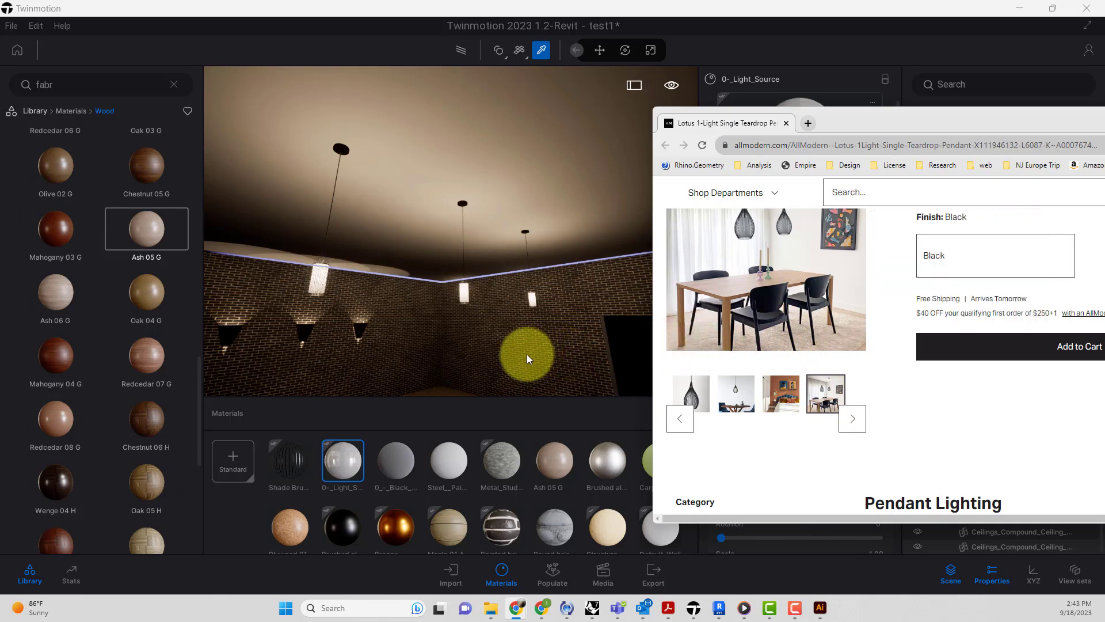
drag(996, 125, 1104, 125)
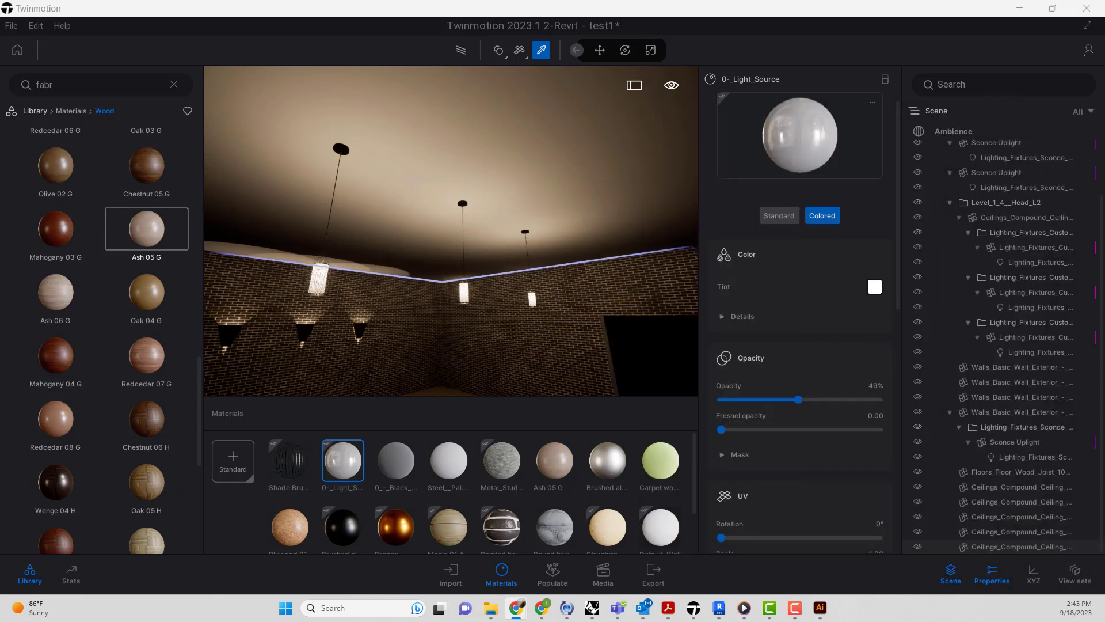